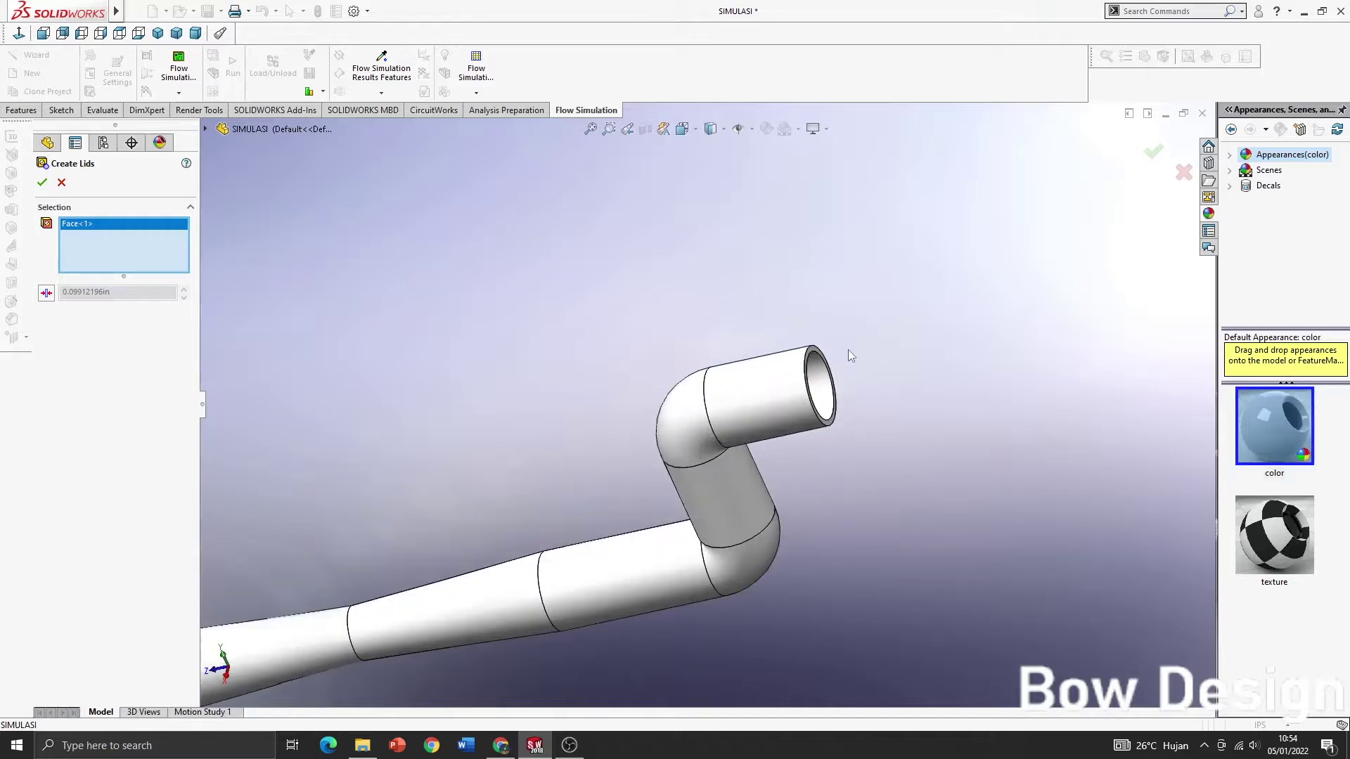
- Add the pipe's remaining open end face to the lid selection and create lids closing both ends
scroll(815, 355, down, 3)
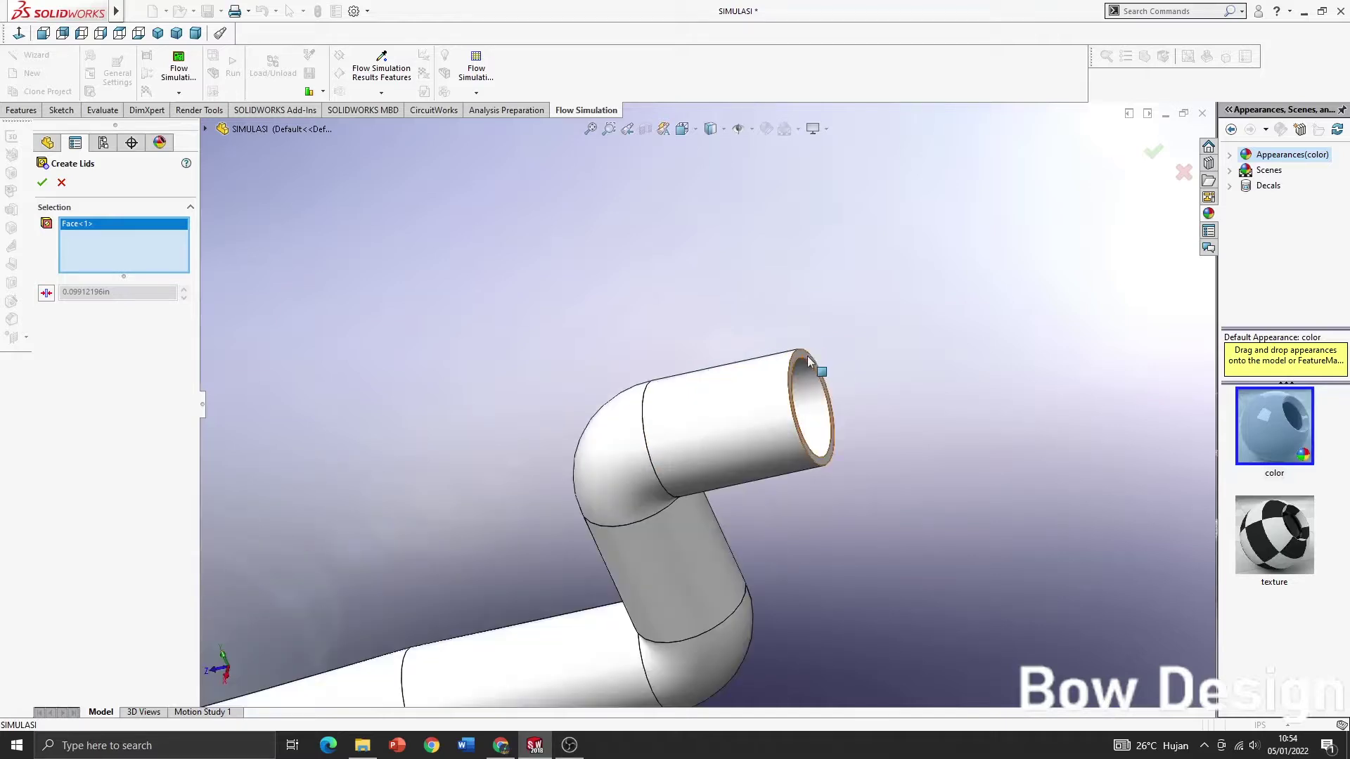
click(817, 366)
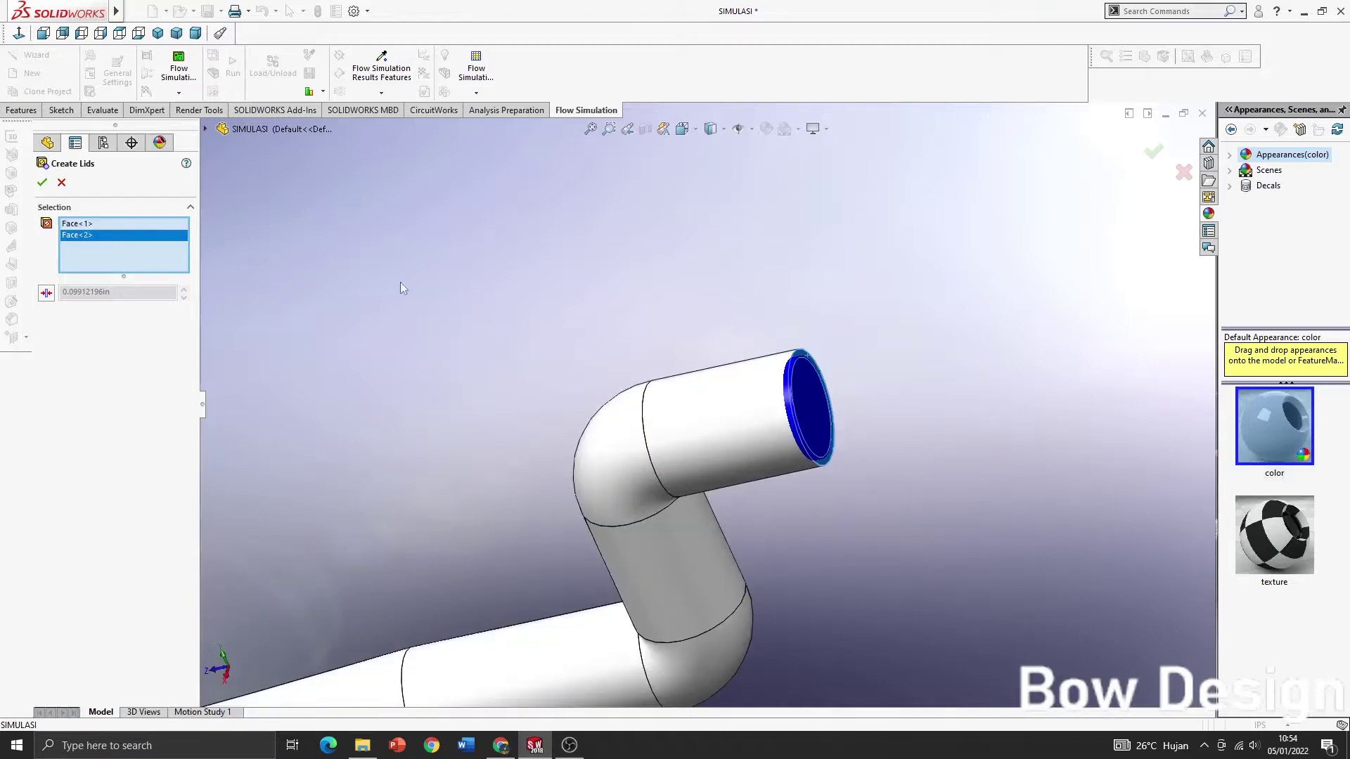
click(42, 182)
scroll(465, 419, up, 5)
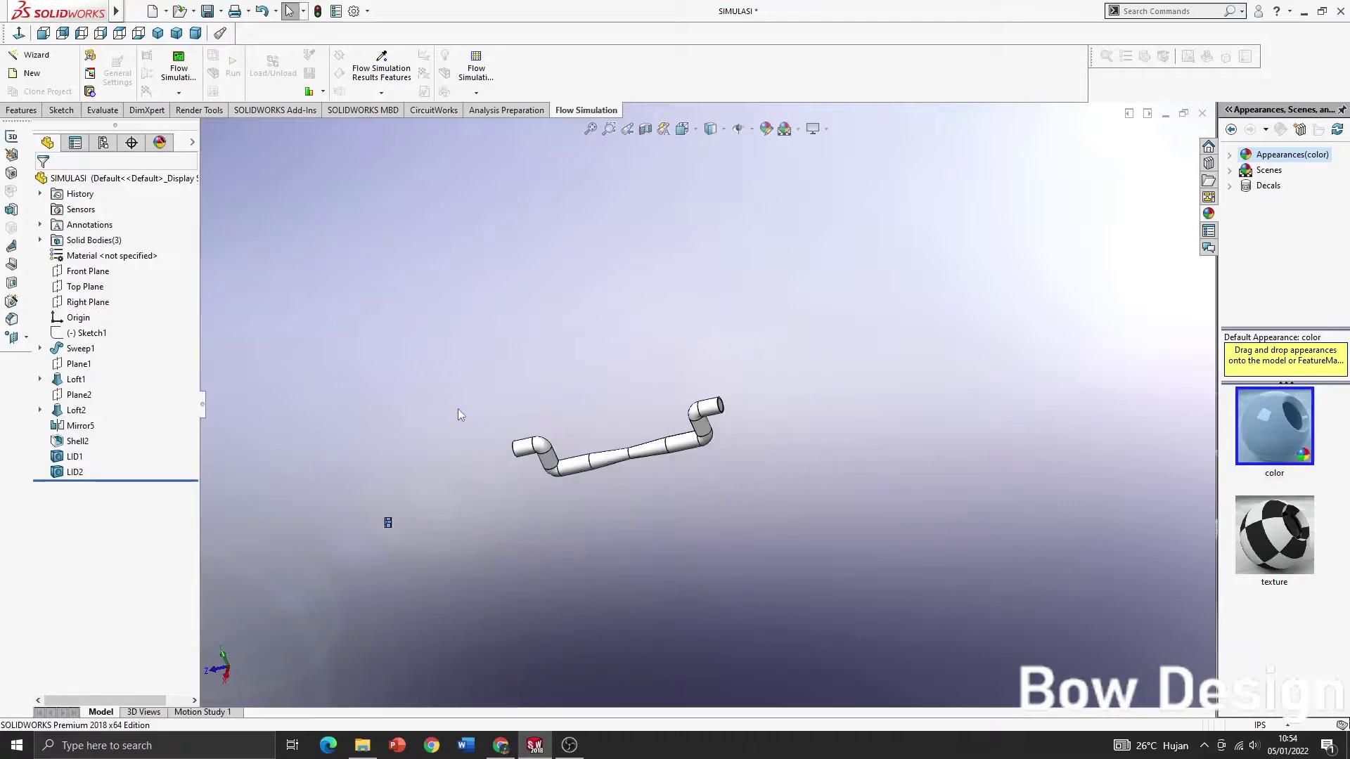
- Show the pipe in isometric orientation and cut it lengthwise with a section view to expose its interior
click(682, 128)
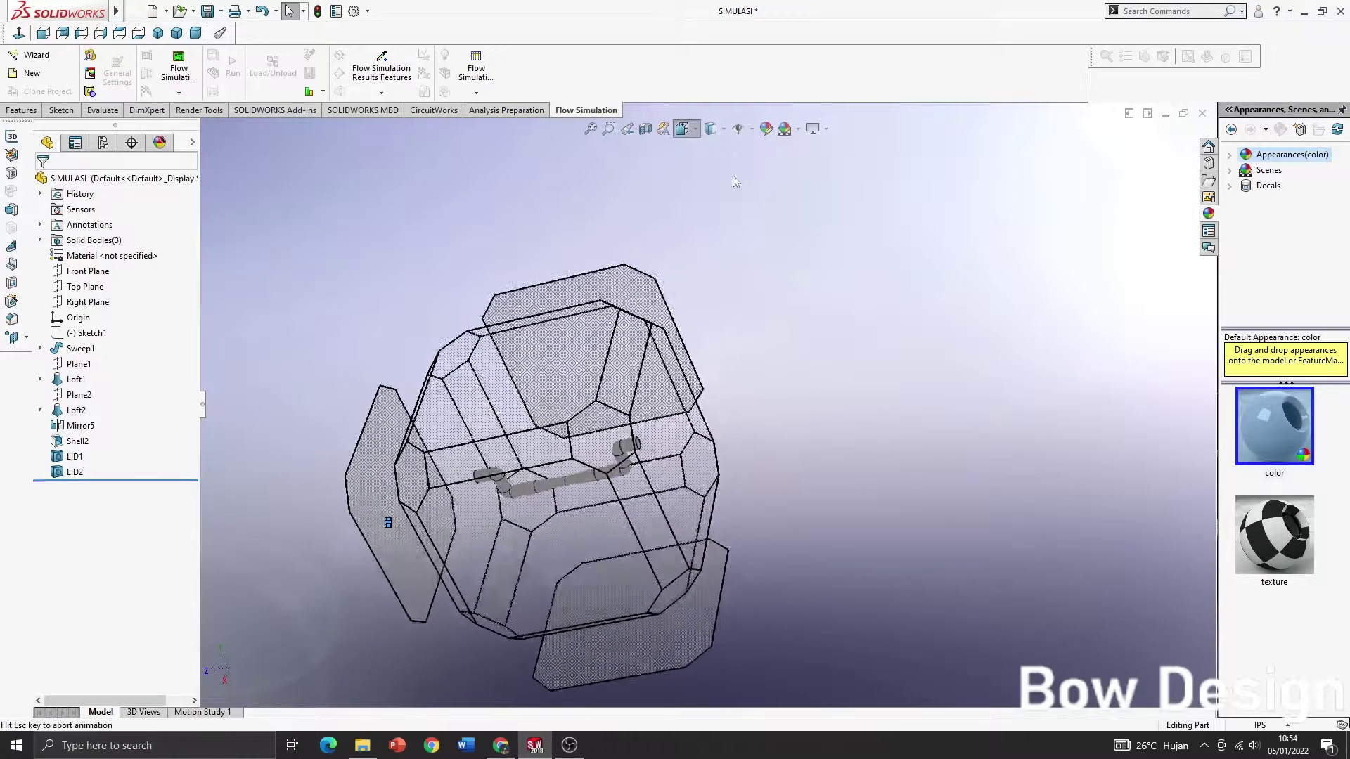
click(759, 170)
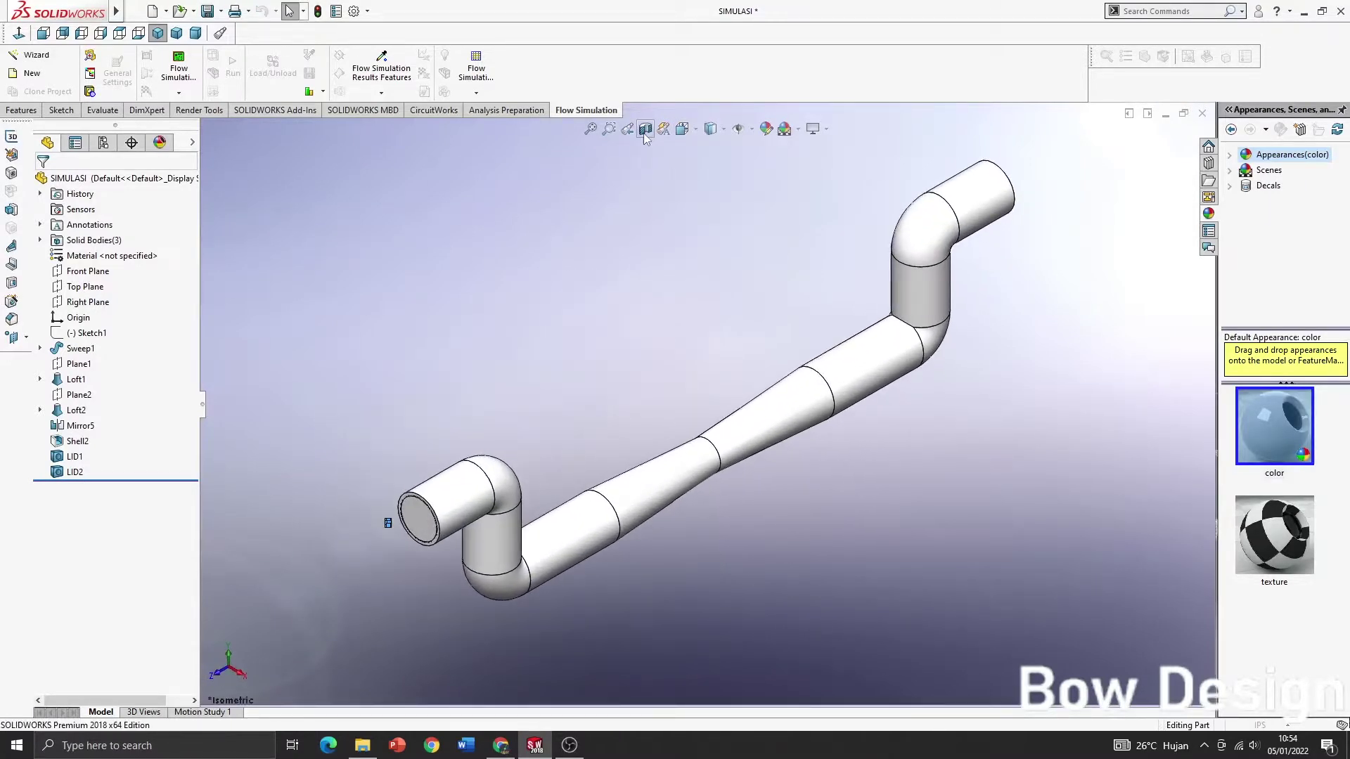
click(644, 132)
click(42, 182)
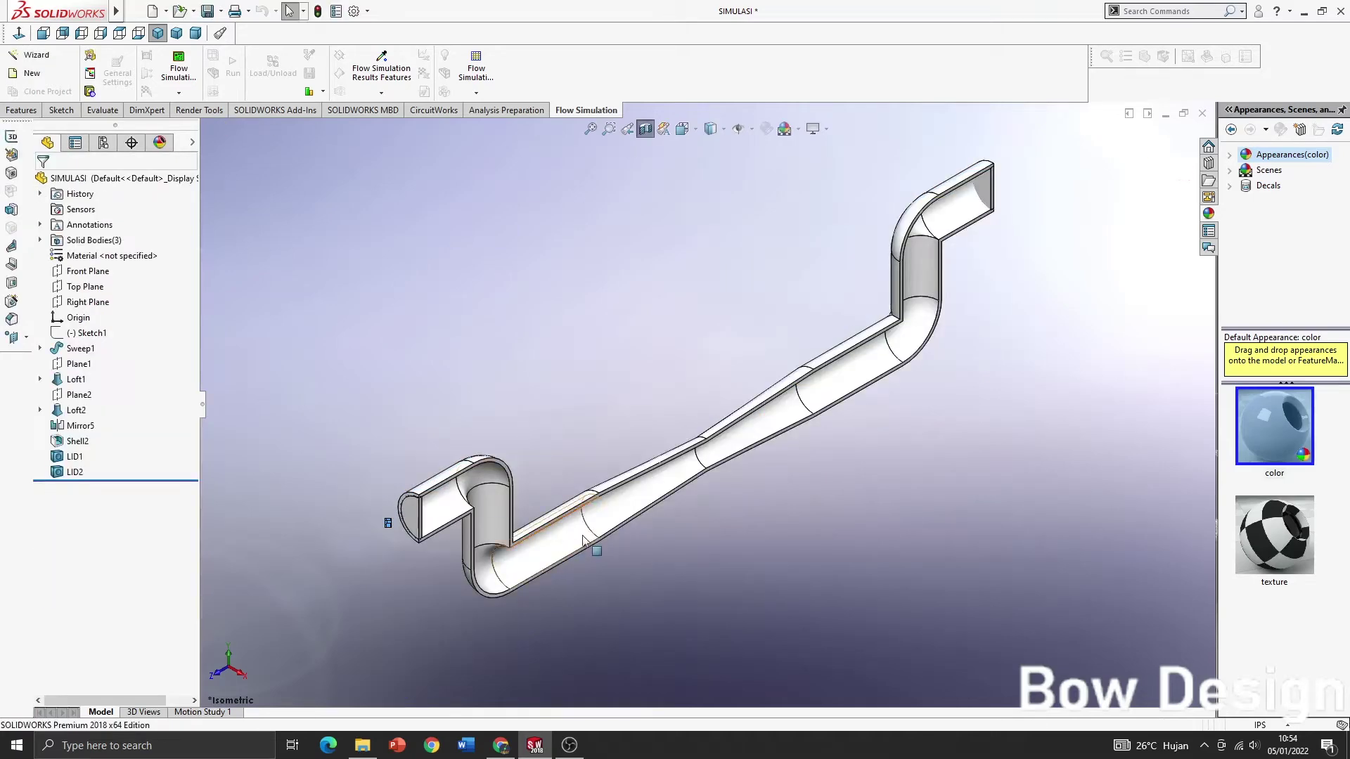
middle_drag(592, 546, 568, 488)
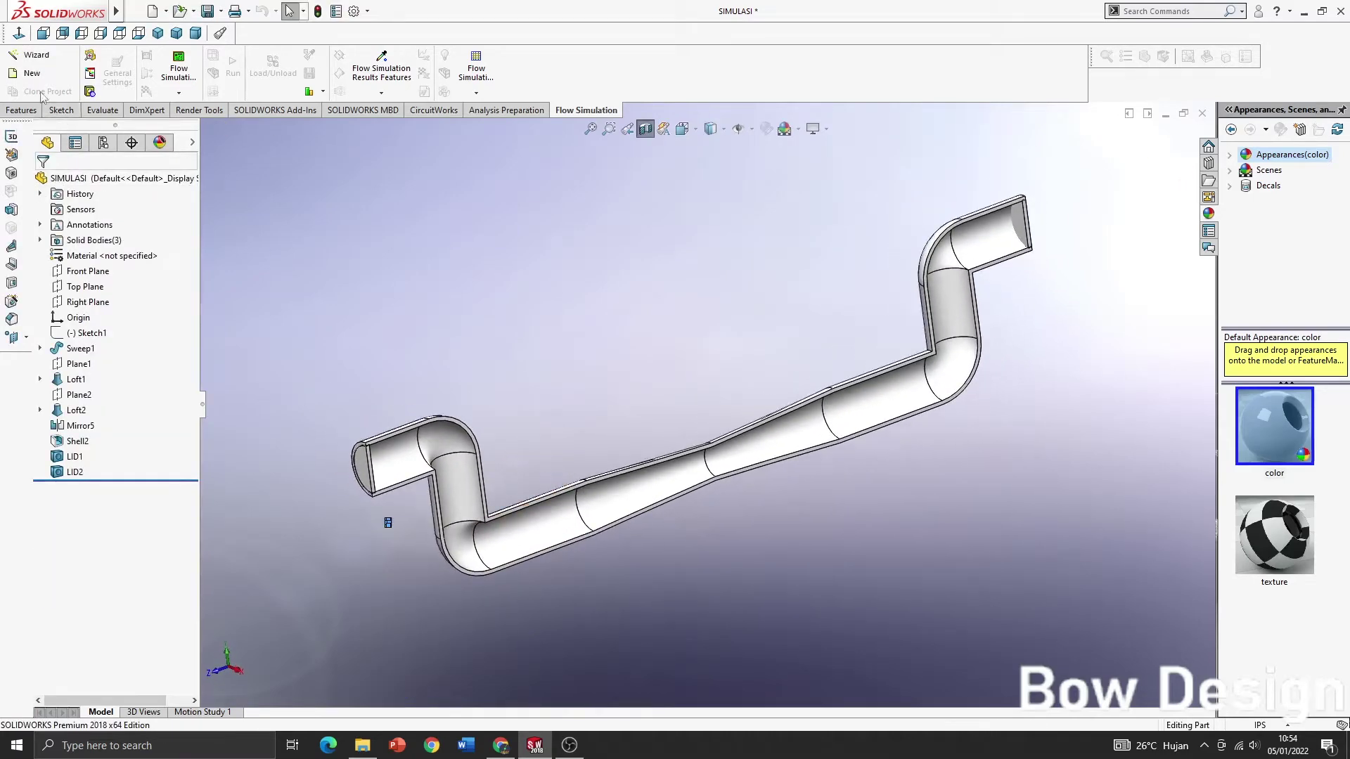
- Start a new flow project with the Wizard and name it SIMULASI PIPA, using the current configuration
click(27, 61)
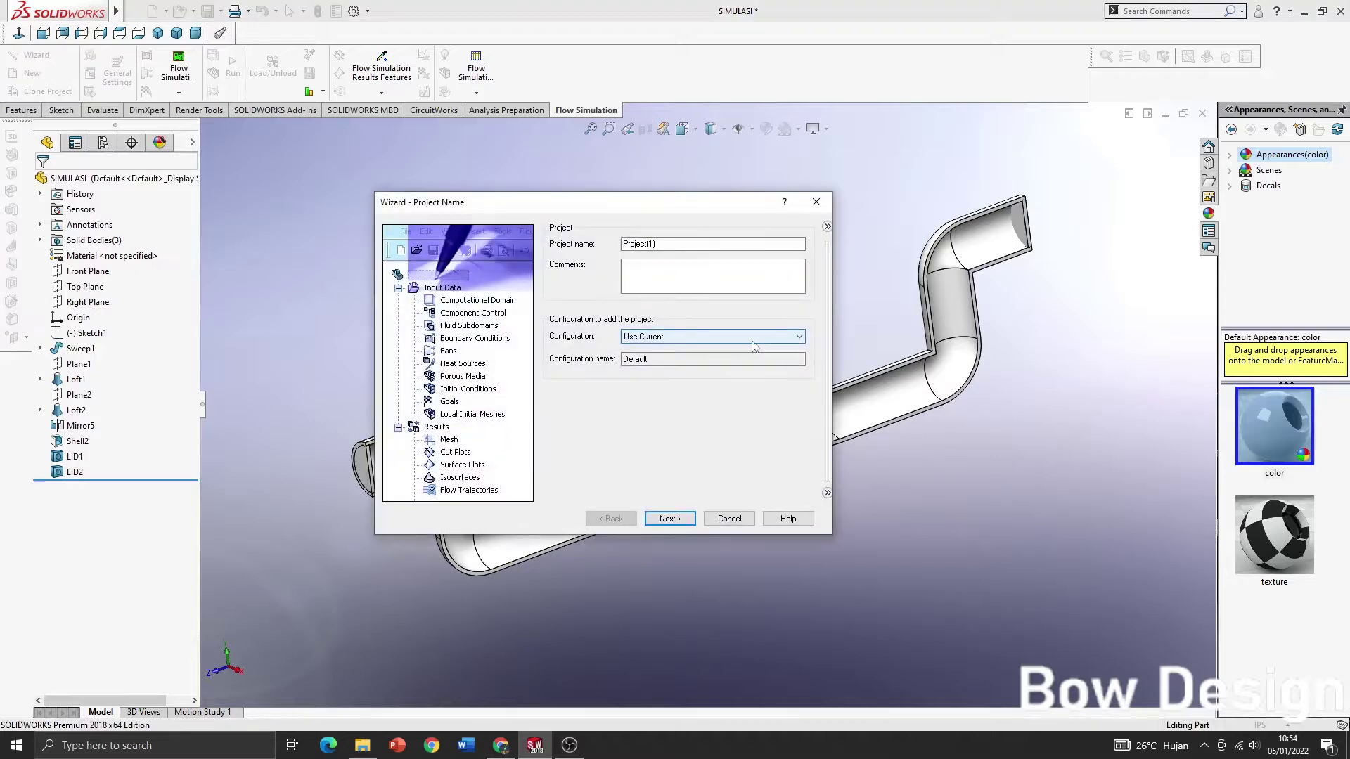
click(657, 245)
drag(658, 246, 619, 245)
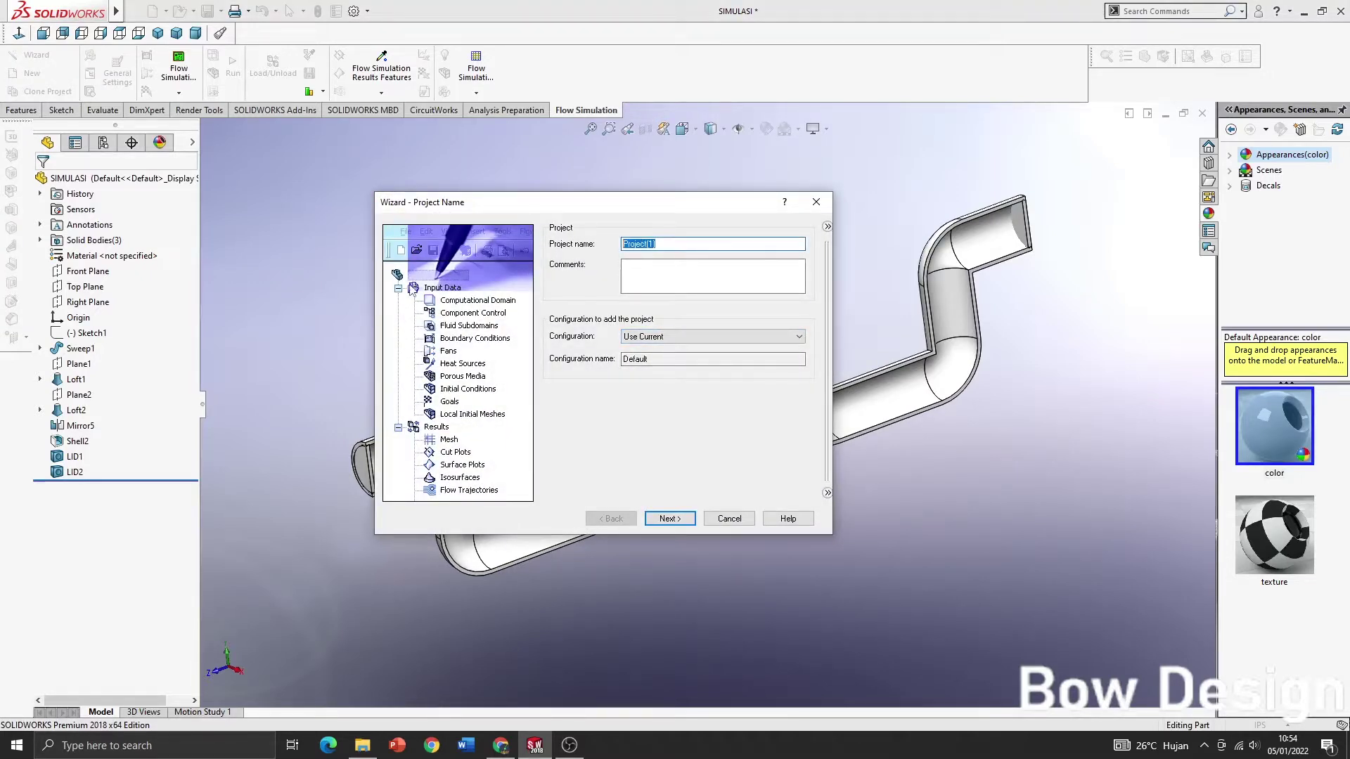
text(SIMULASI PI)
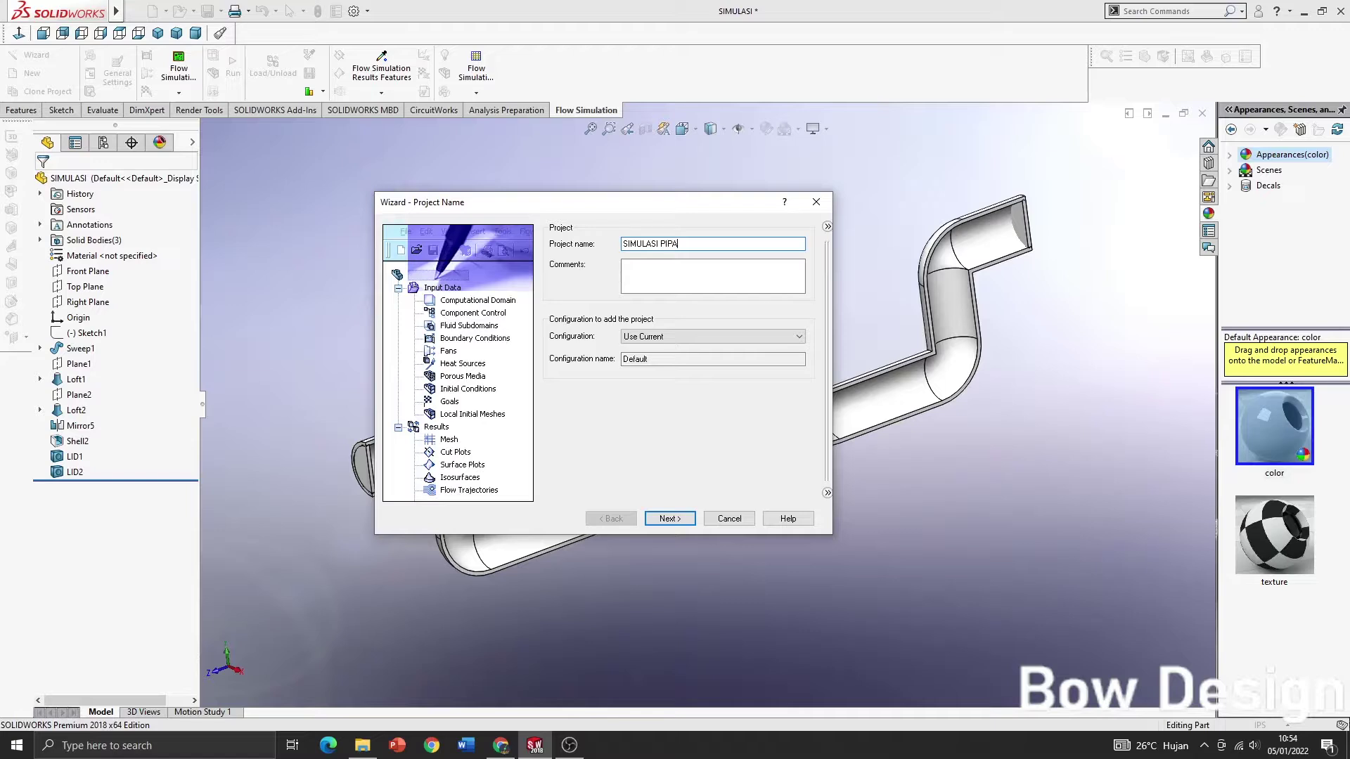
text(PA)
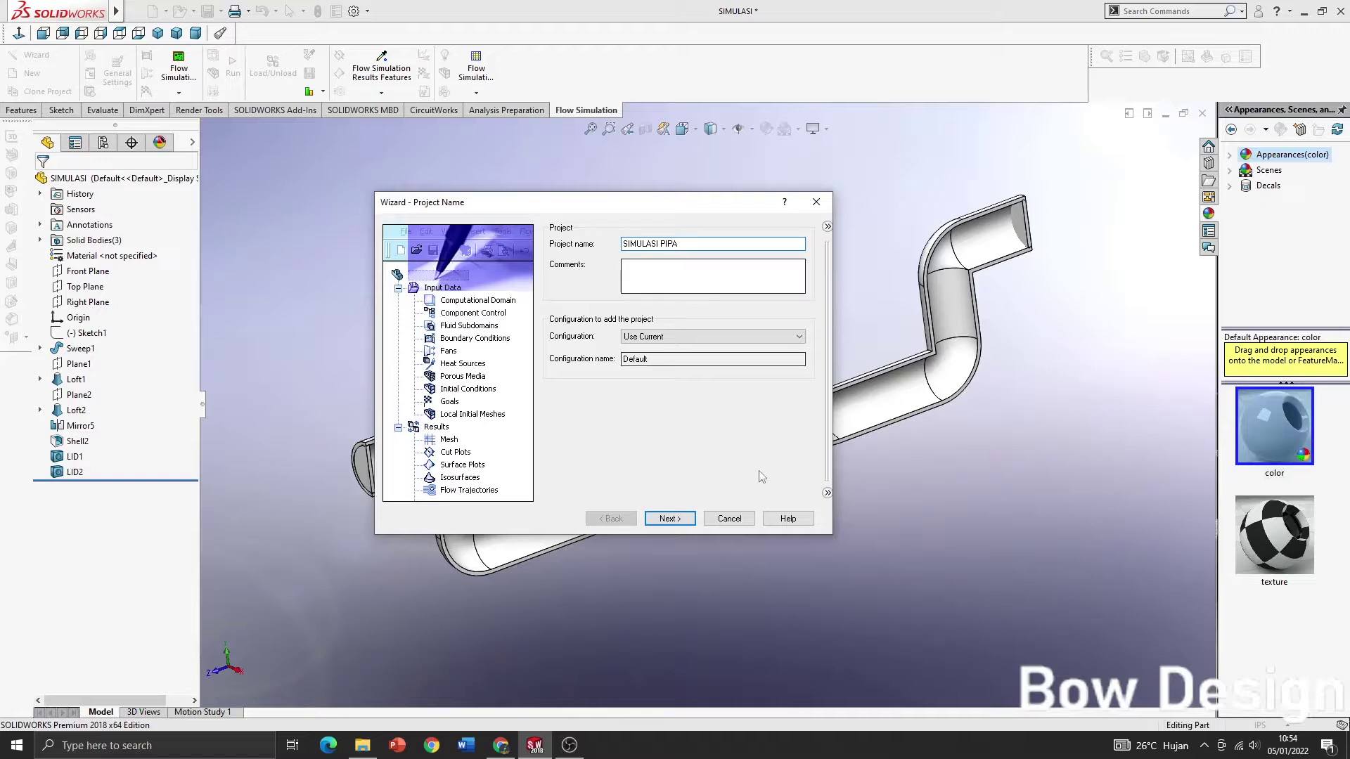
click(670, 518)
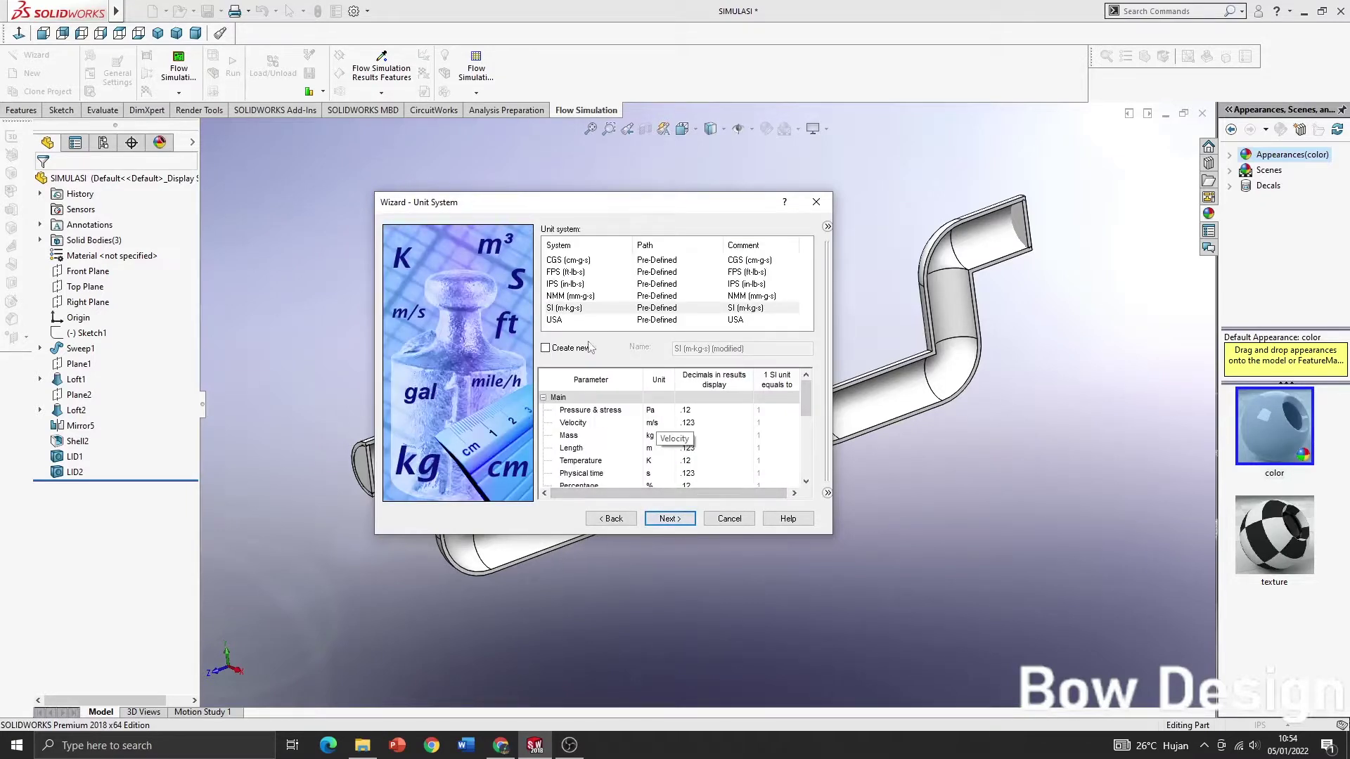
- Select the SI (m-kg-s) unit system and accept an internal analysis that excludes cavities without flow conditions
click(594, 308)
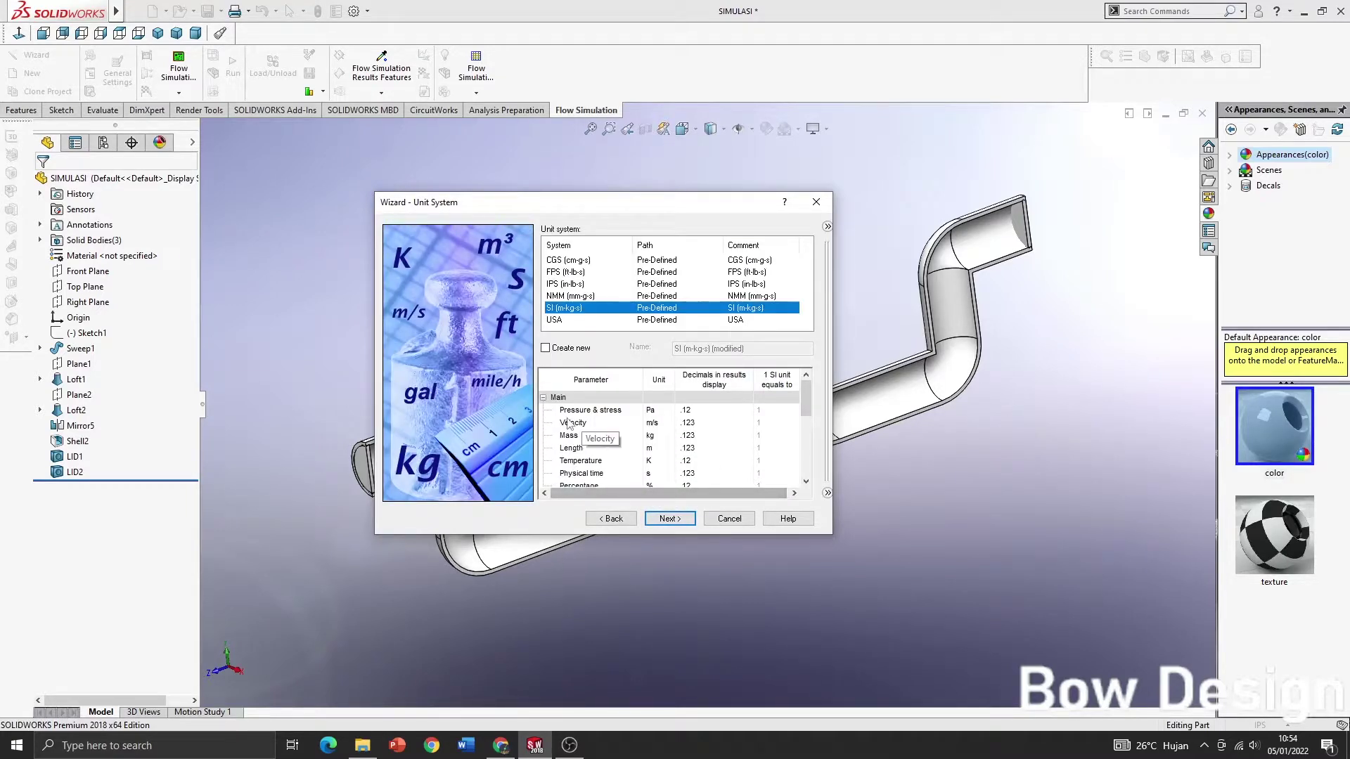
scroll(614, 443, down, 2)
scroll(614, 443, up, 3)
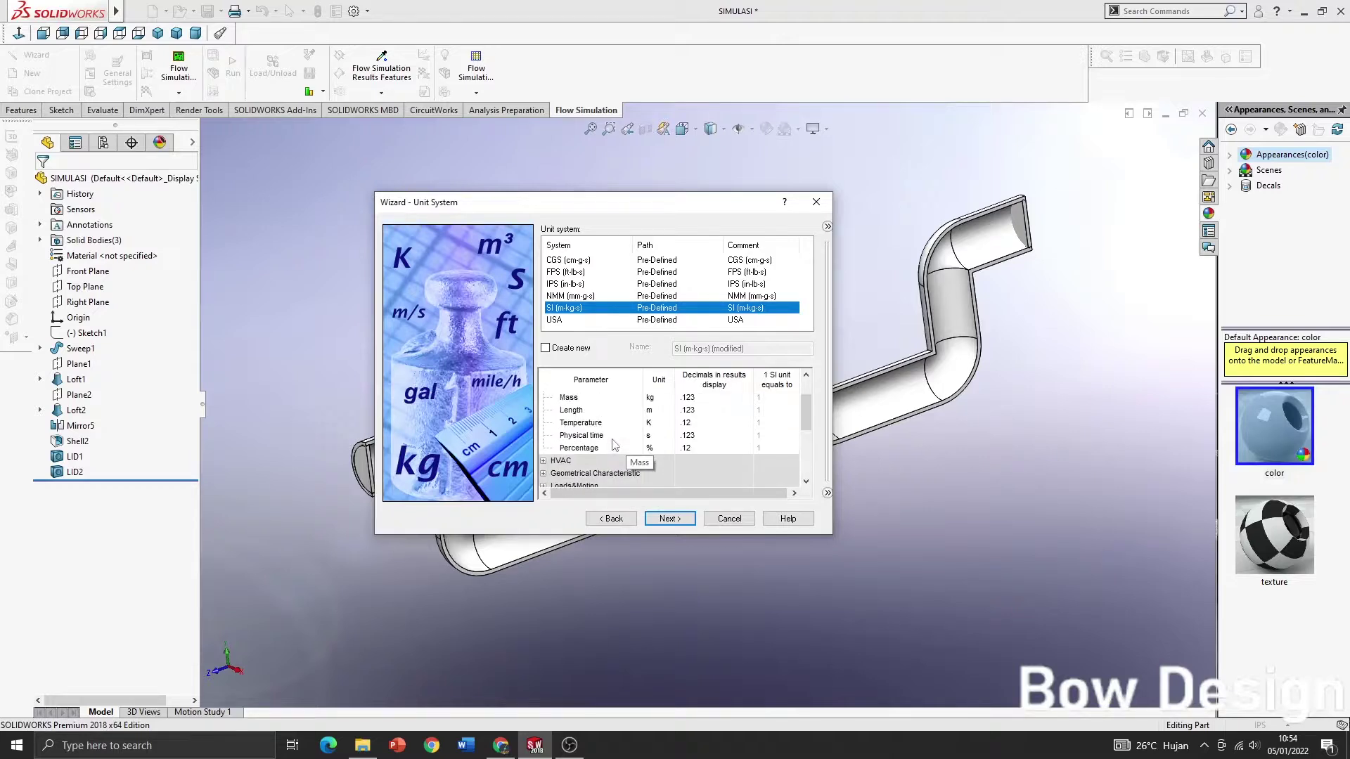
click(680, 520)
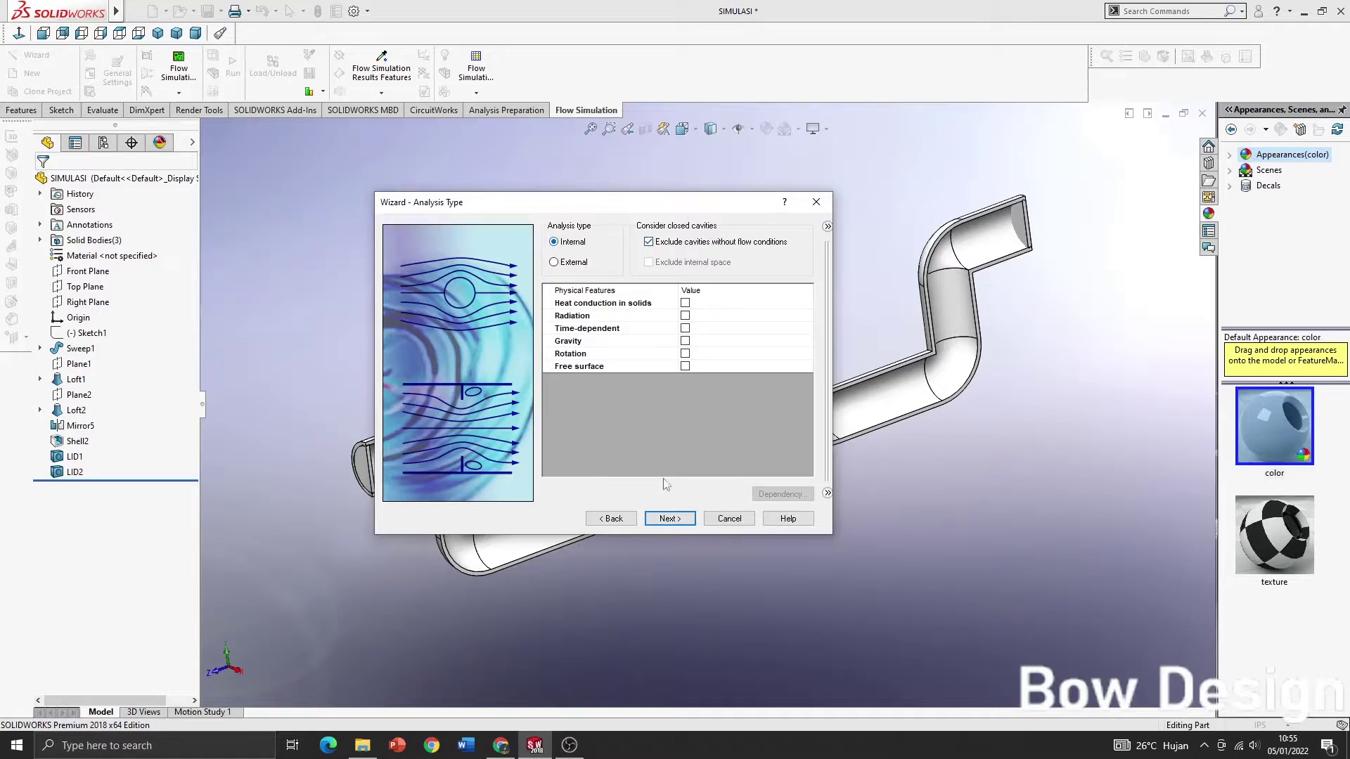
click(669, 518)
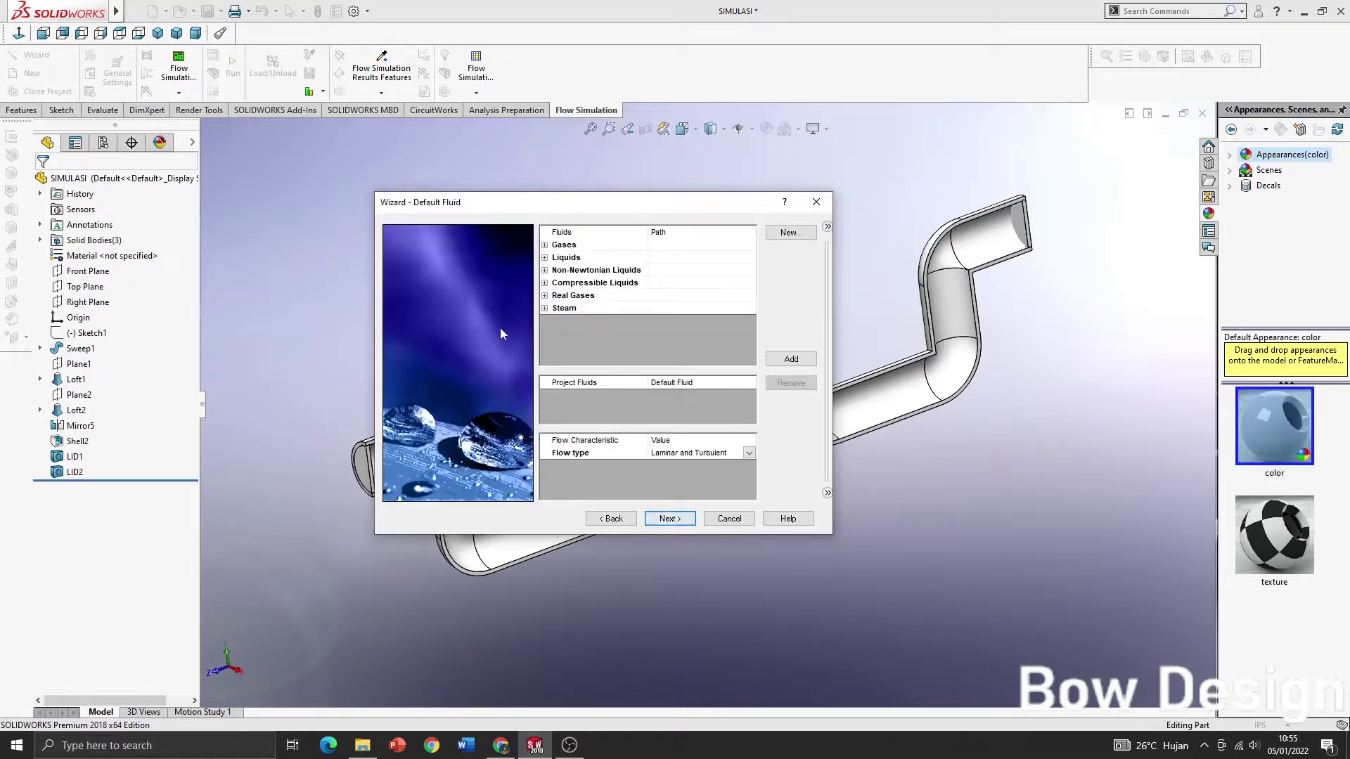
- Add Water from the predefined liquids as the project's default fluid, keeping the Laminar and Turbulent flow type
click(545, 258)
scroll(598, 309, down, 3)
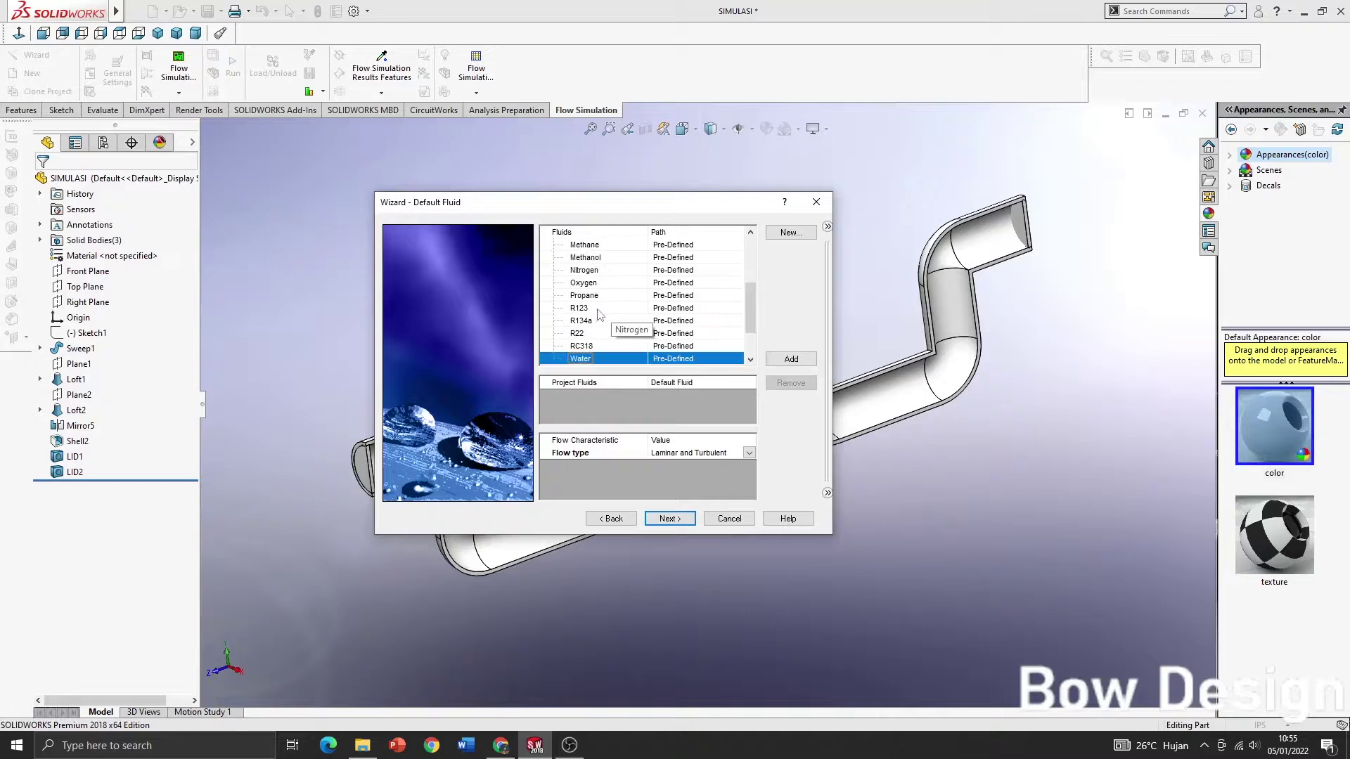
double_click(600, 360)
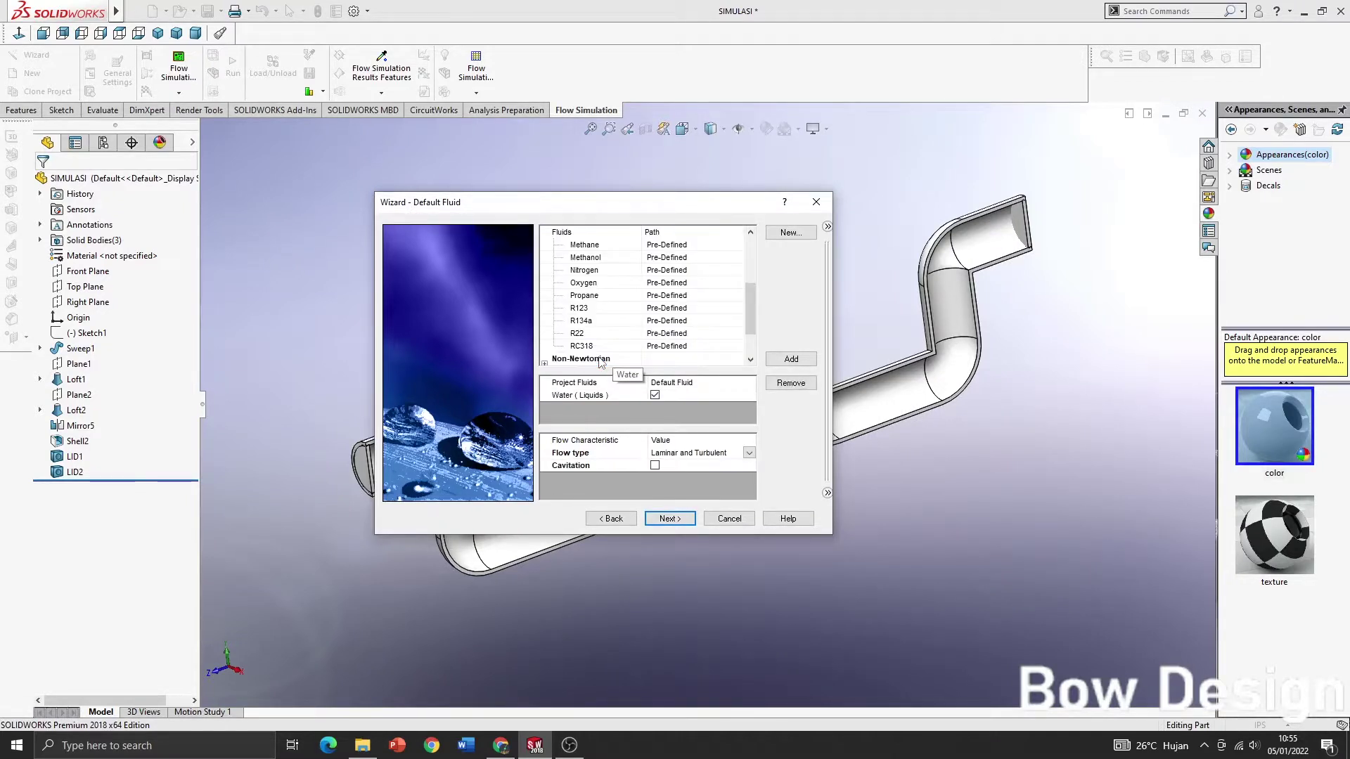
click(669, 518)
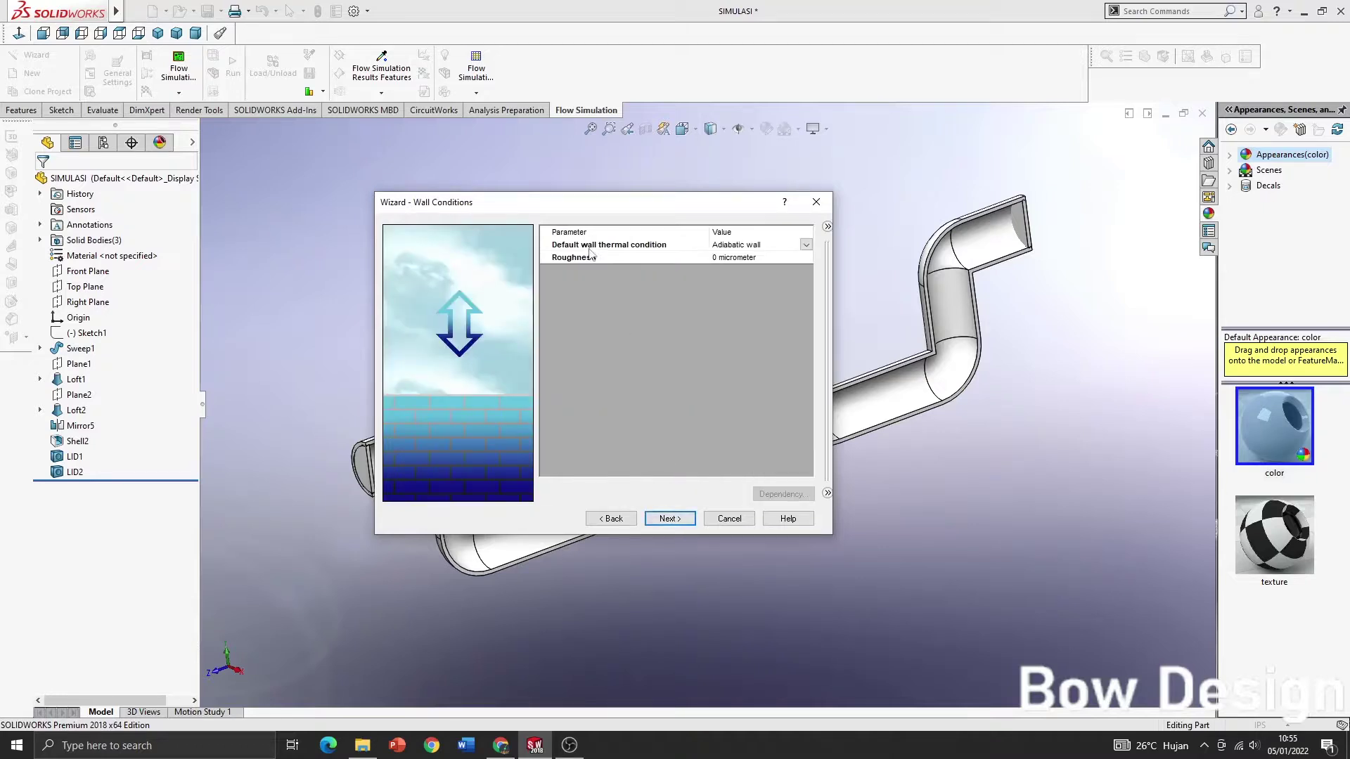
- Accept the default adiabatic wall and initial conditions, and finish the project wizard
click(668, 520)
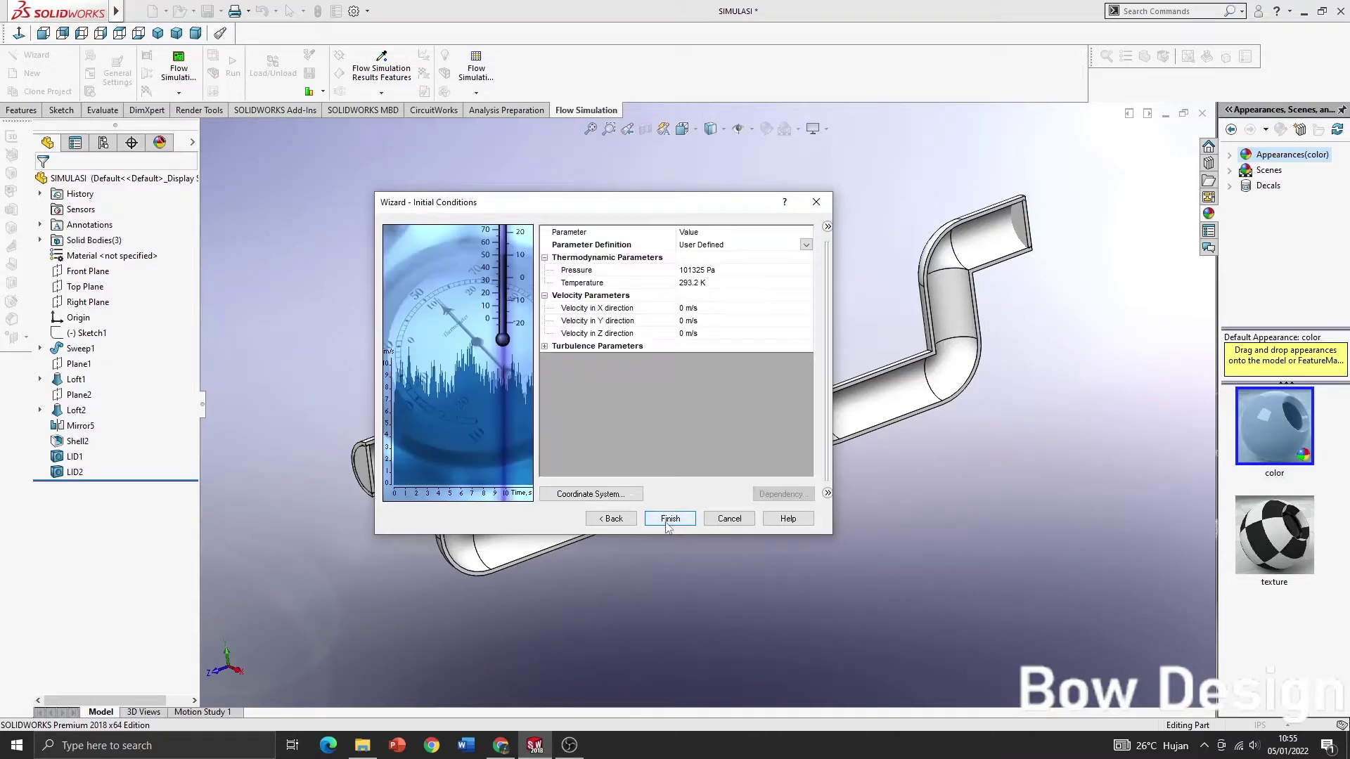
click(689, 273)
click(681, 284)
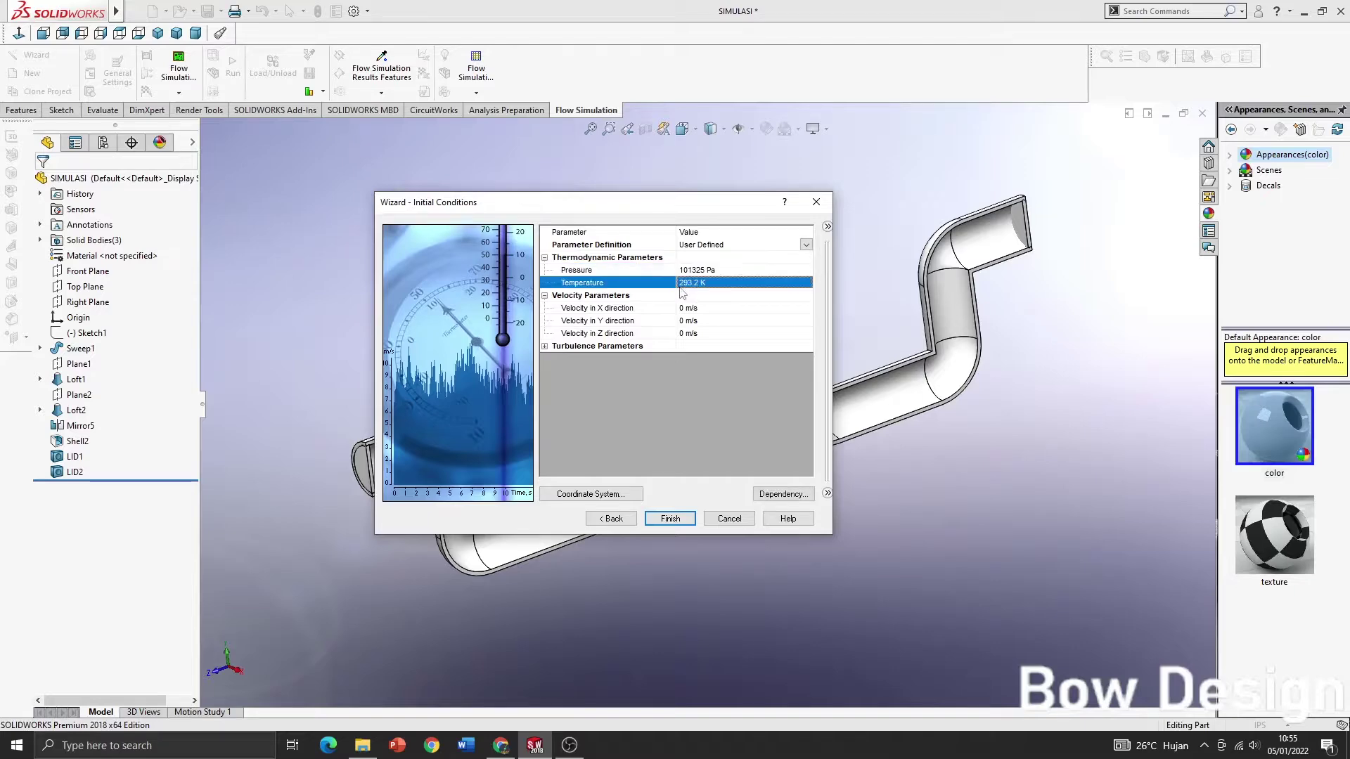
click(676, 523)
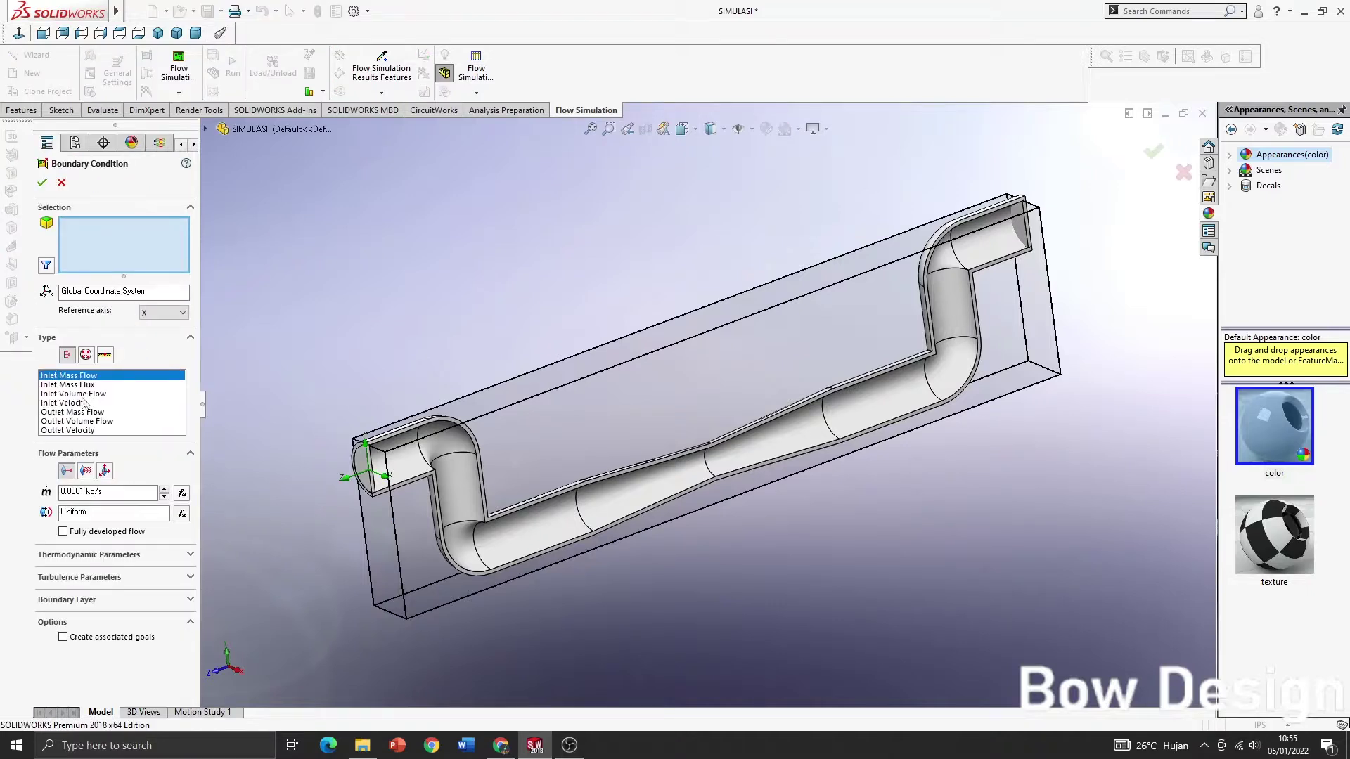
- Define an Inlet Velocity boundary condition of 2 m/s on the inner face of LID2
click(74, 403)
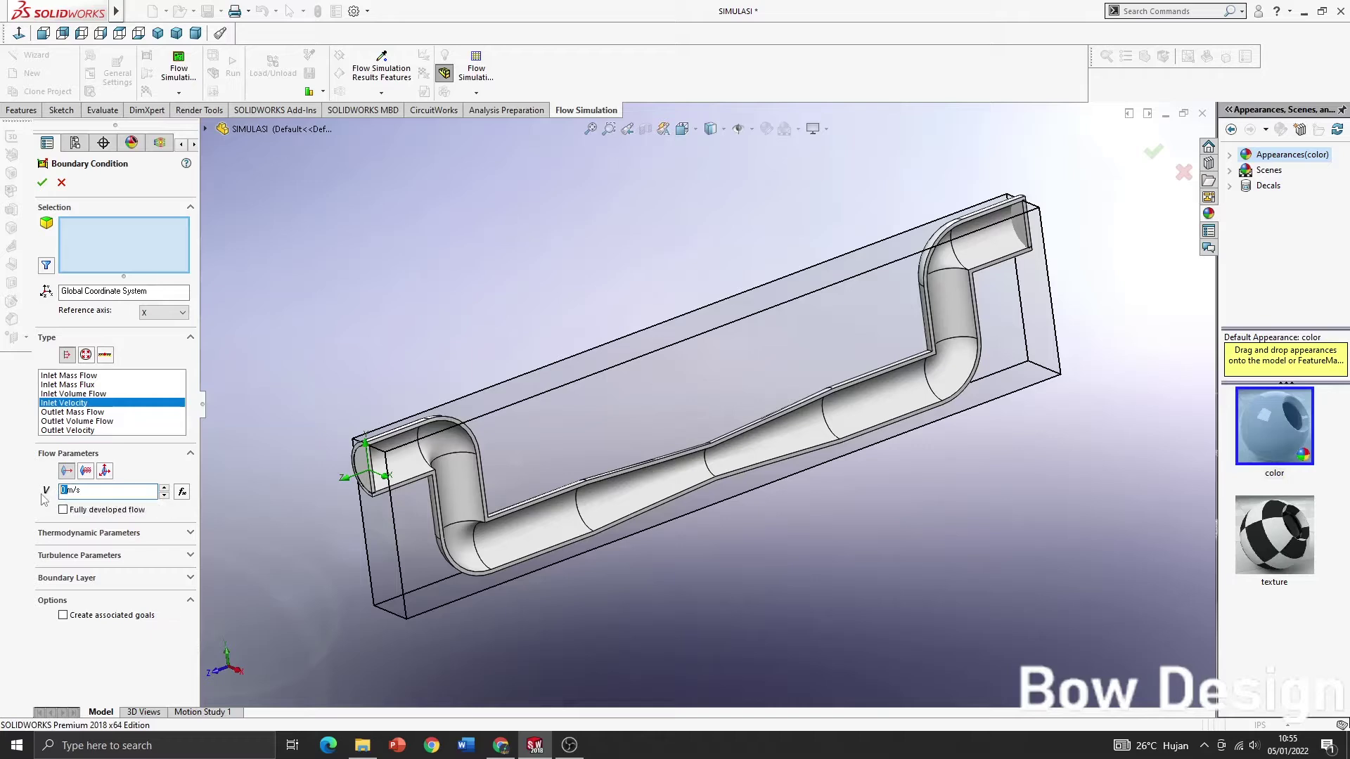
text(2)
right_click(364, 463)
click(406, 505)
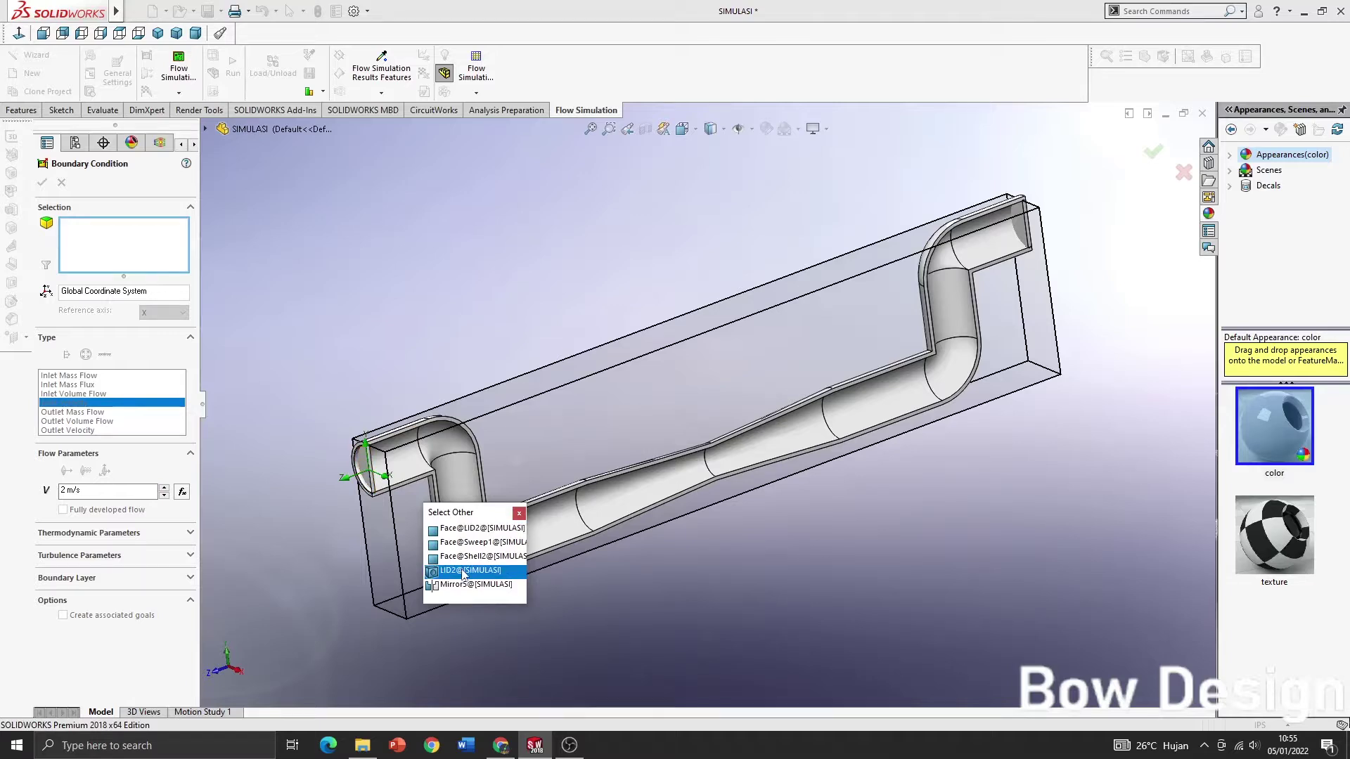
click(458, 530)
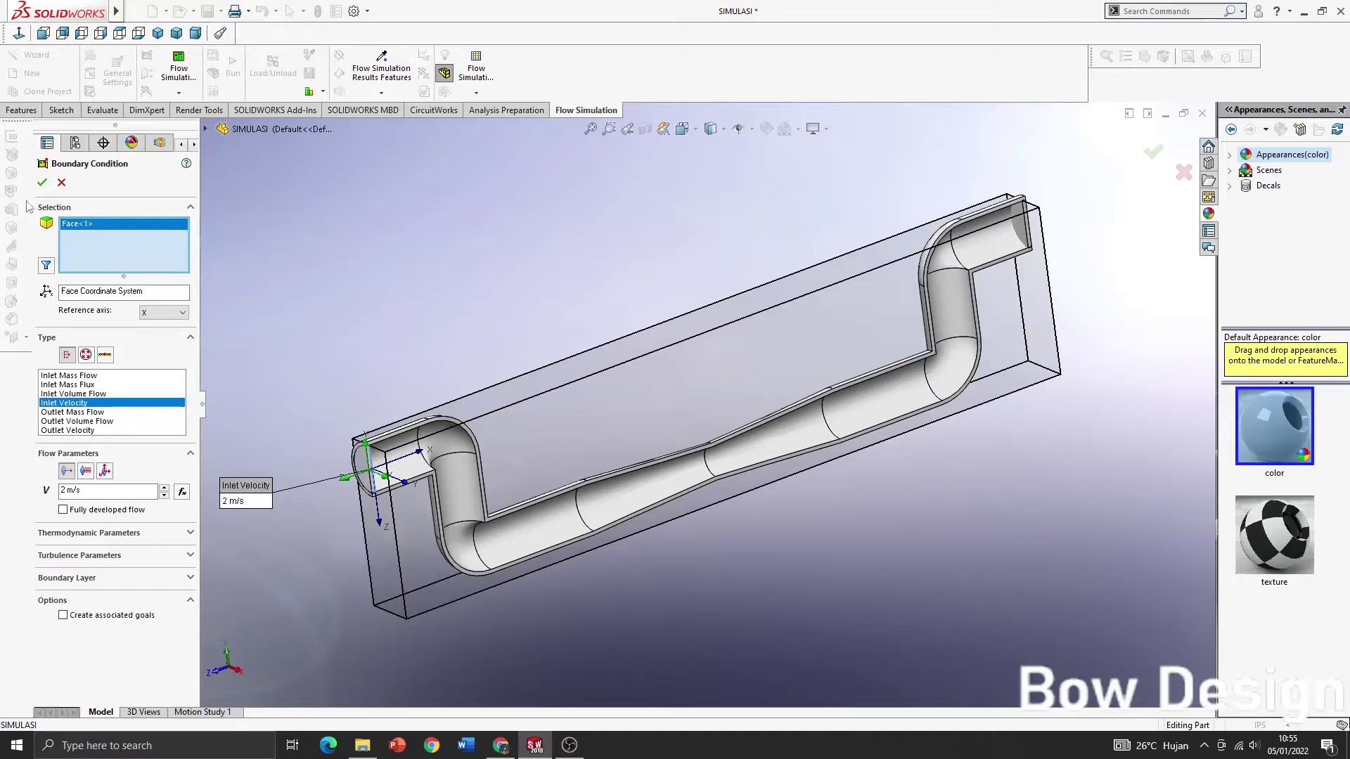
click(42, 182)
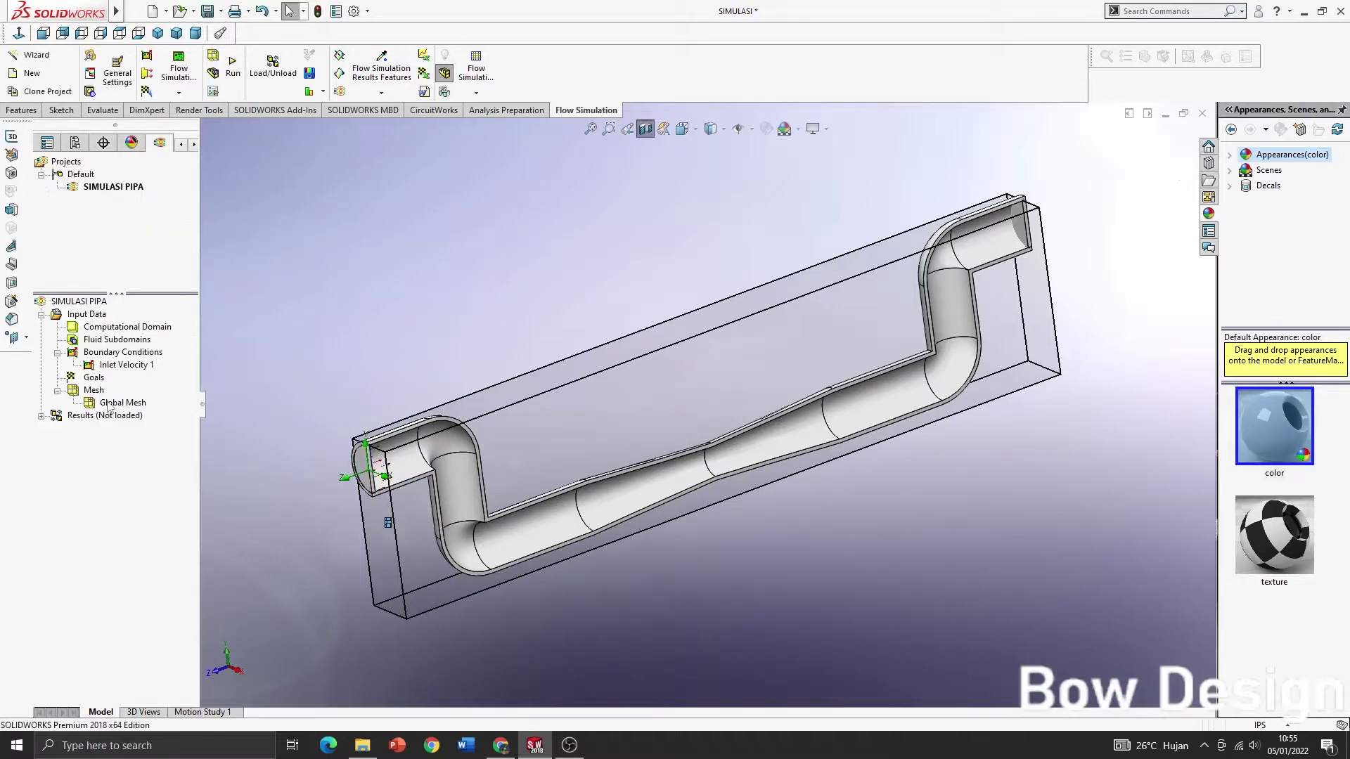
- Insert an Environment Pressure boundary condition on the inner face of LID1, keeping the default pressure and temperature
right_click(138, 356)
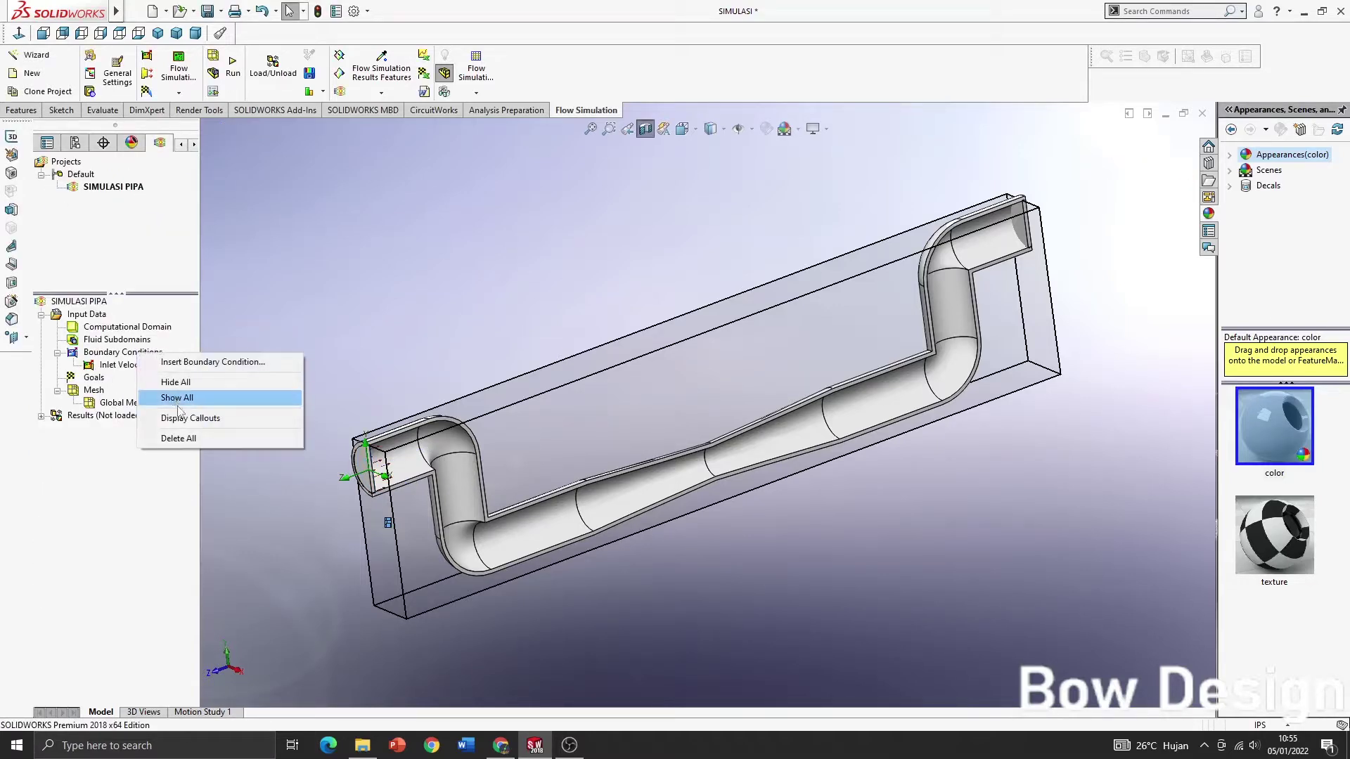
click(181, 364)
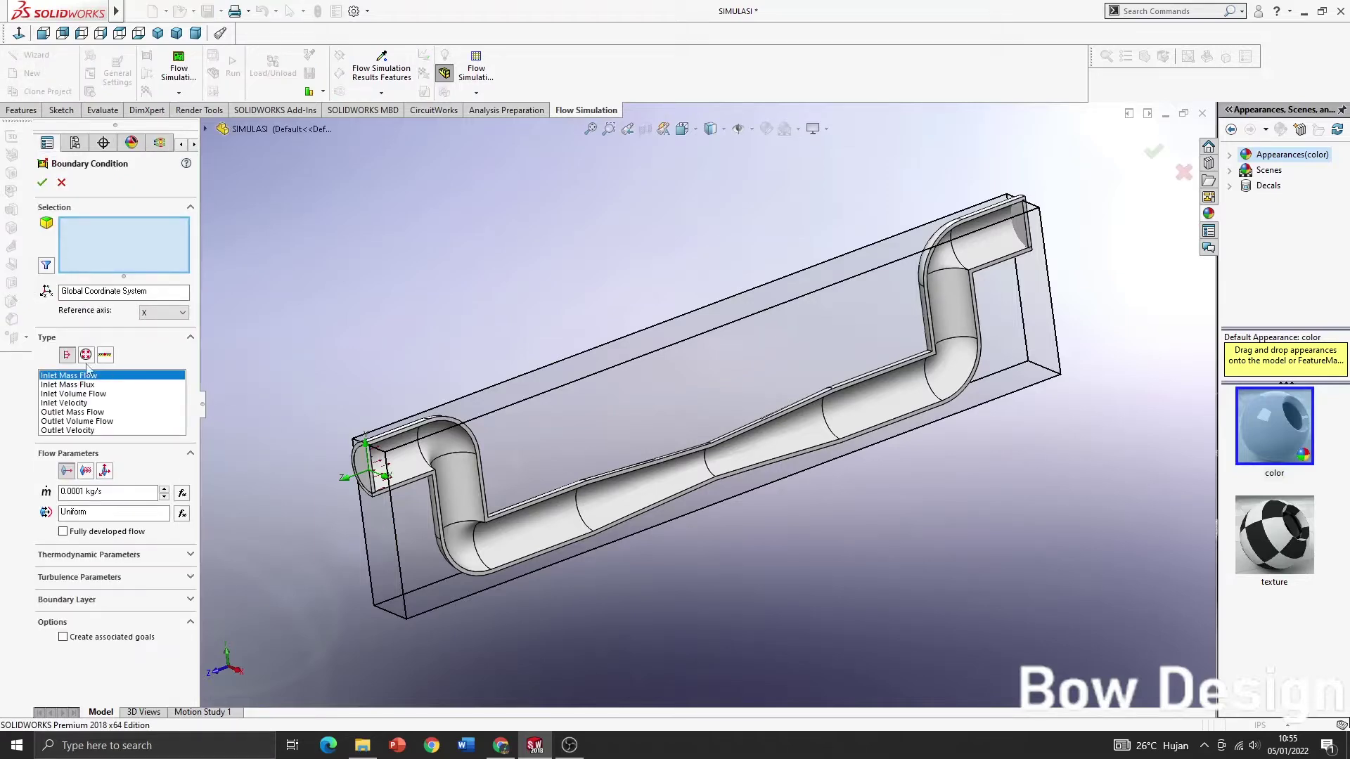
click(85, 354)
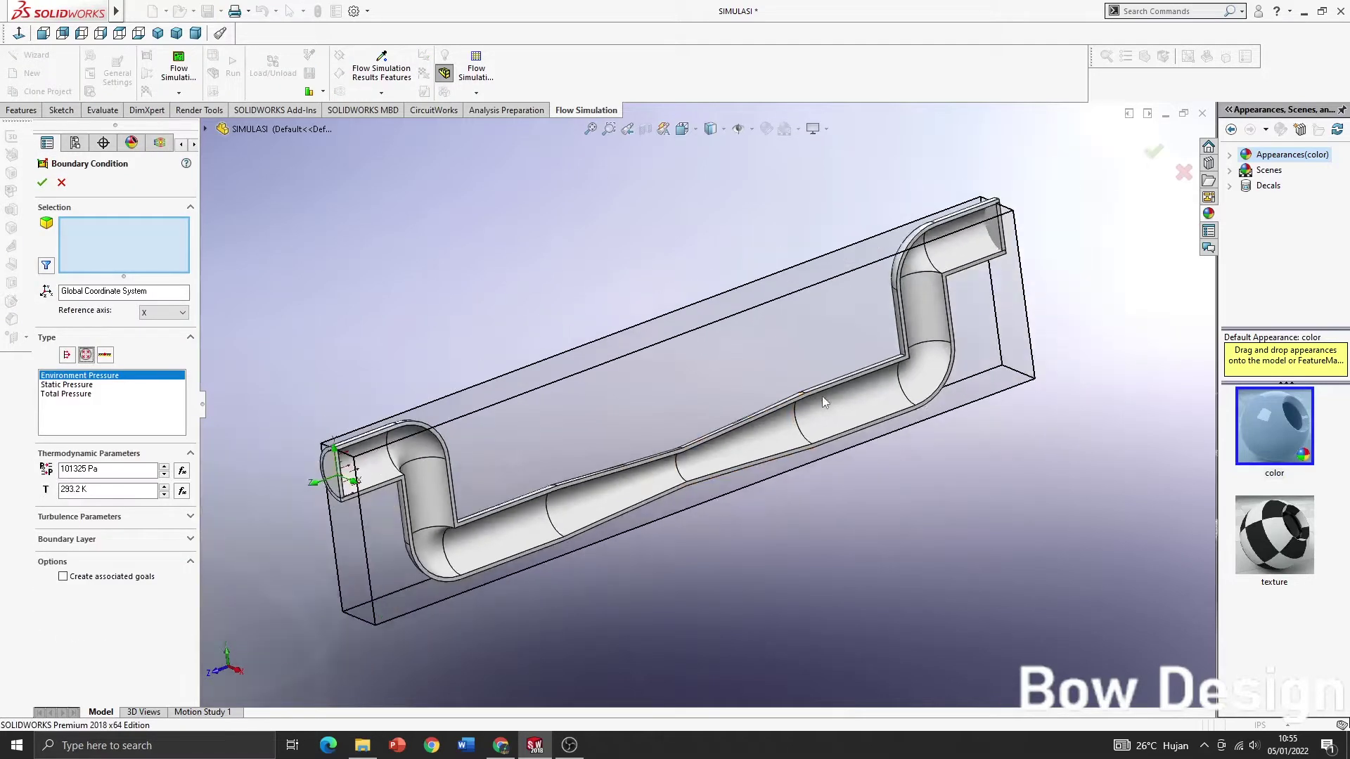
scroll(822, 398, up, 2)
middle_drag(966, 286, 892, 347)
scroll(932, 266, down, 3)
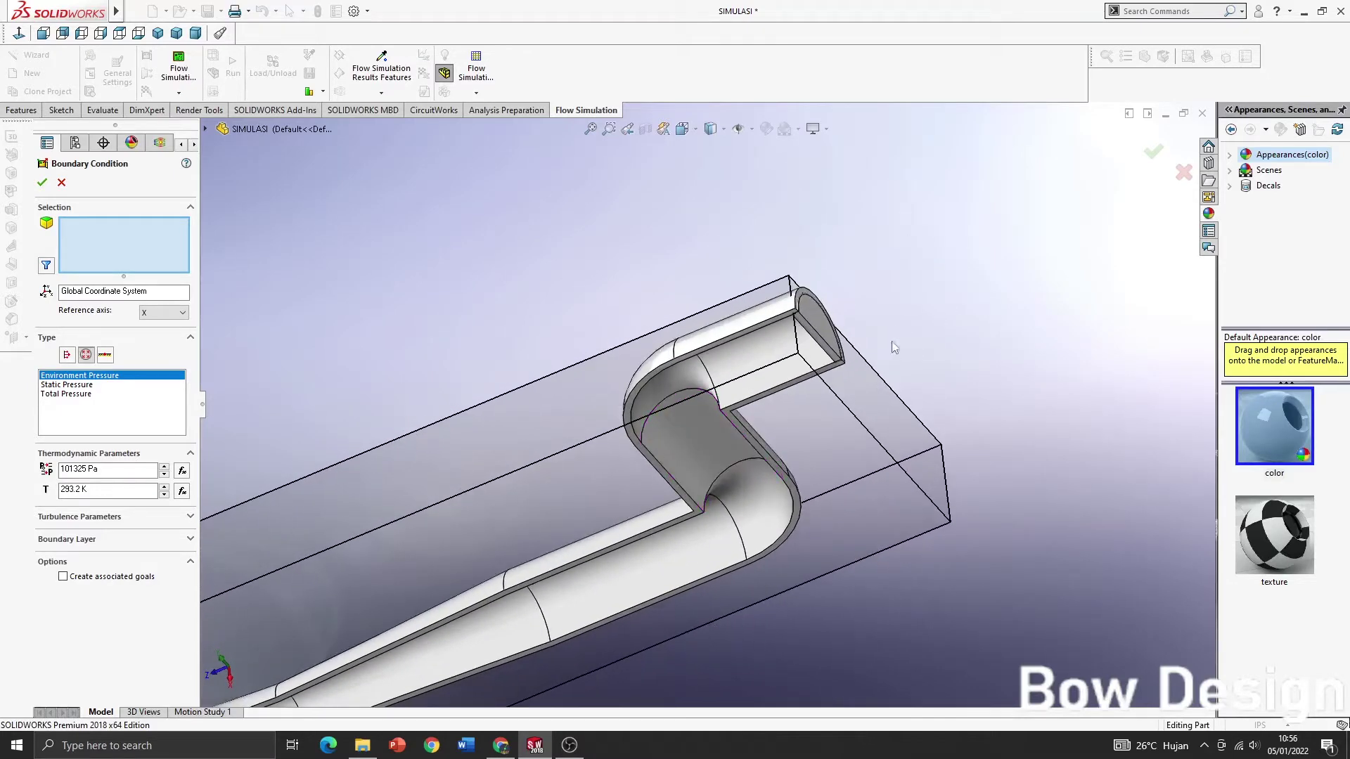
right_click(828, 338)
click(864, 377)
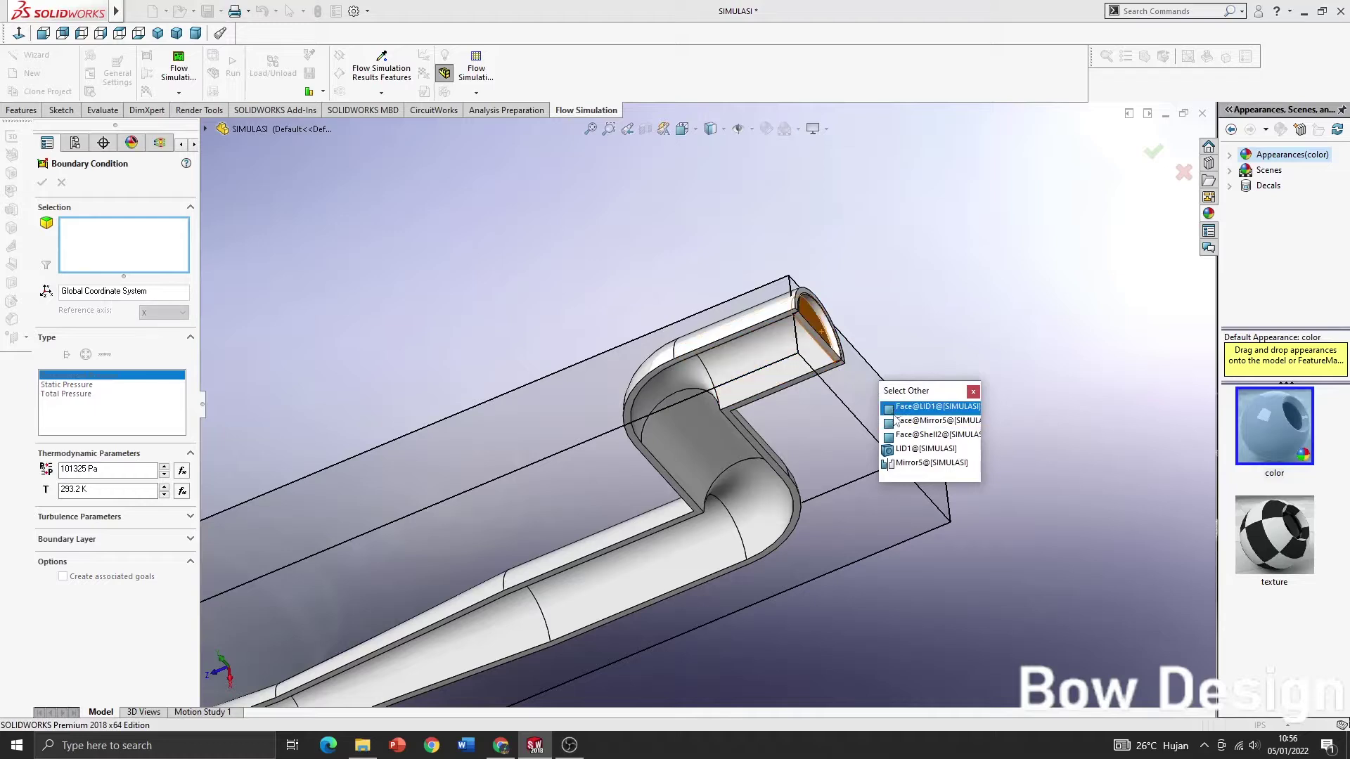
click(928, 406)
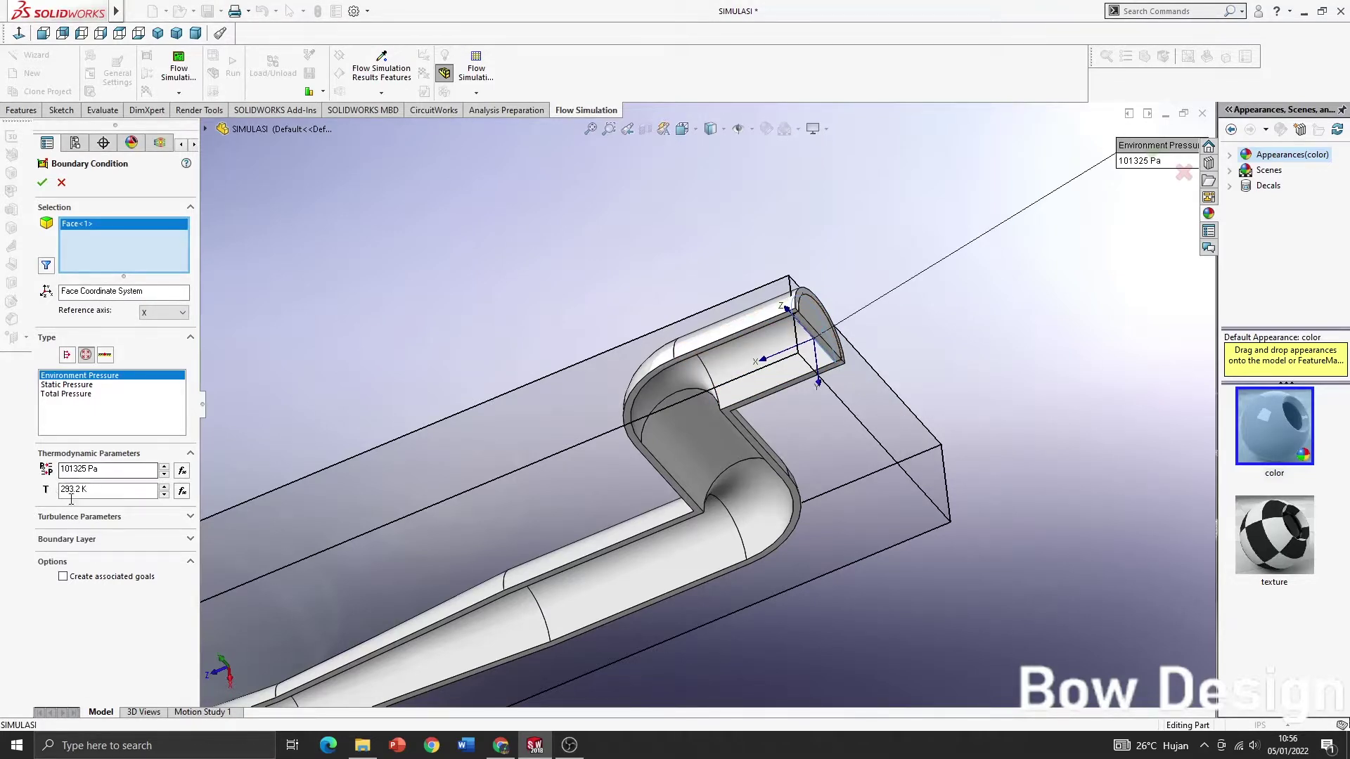
click(41, 183)
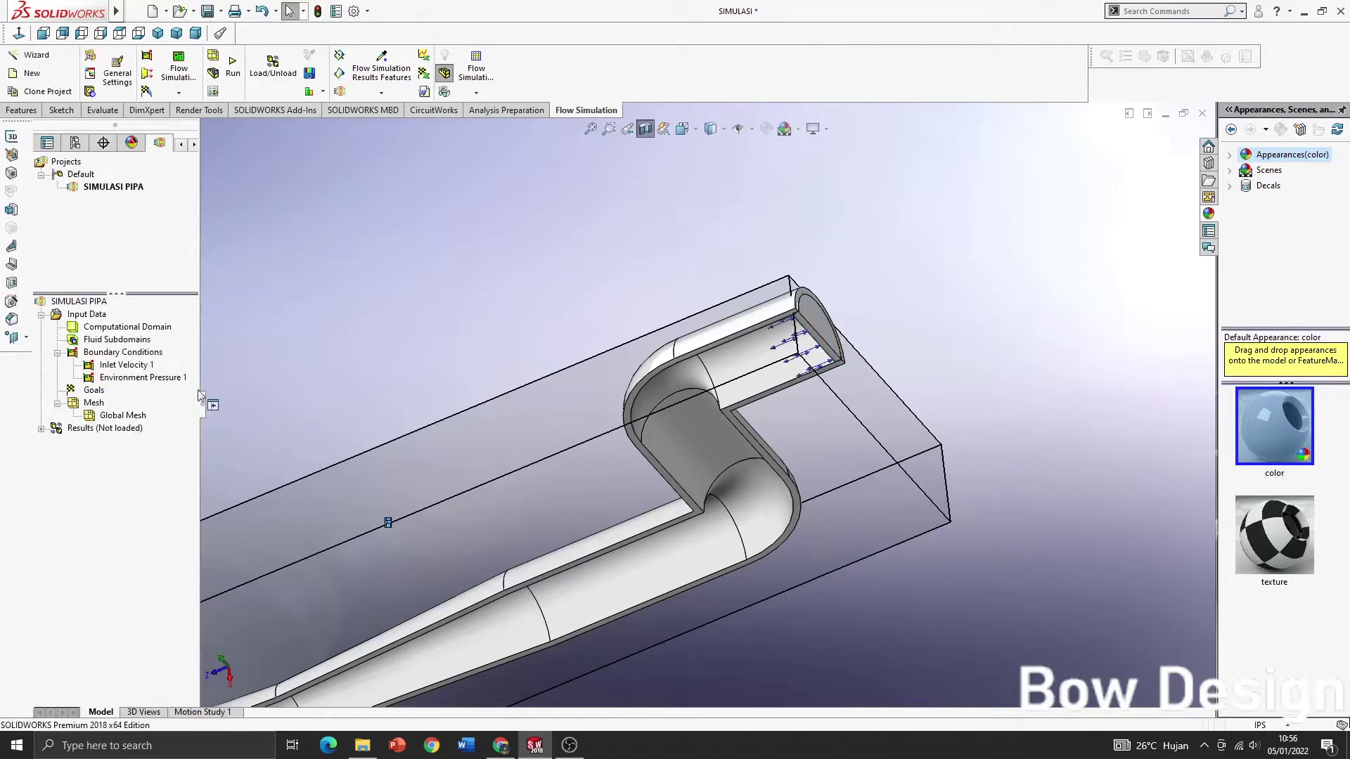
scroll(437, 453, up, 6)
middle_drag(420, 506, 481, 431)
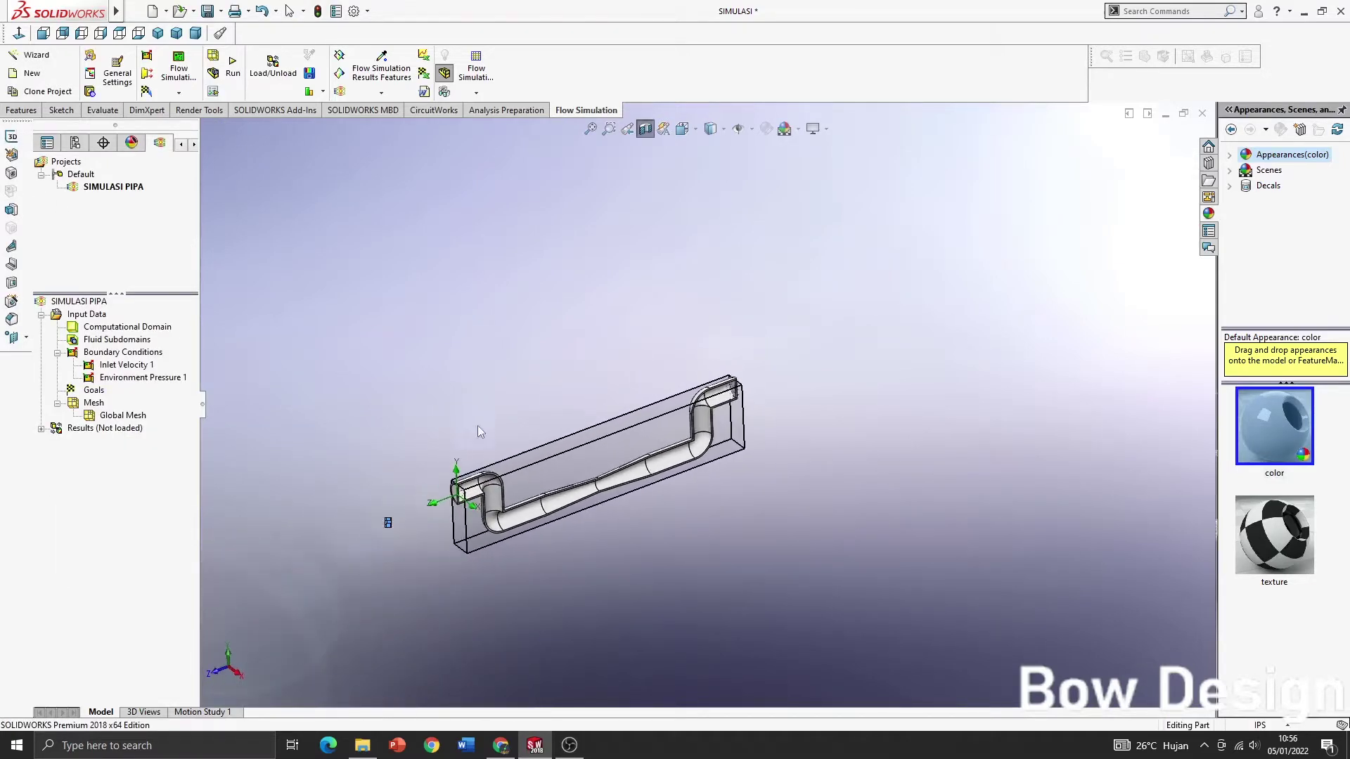
scroll(558, 468, down, 3)
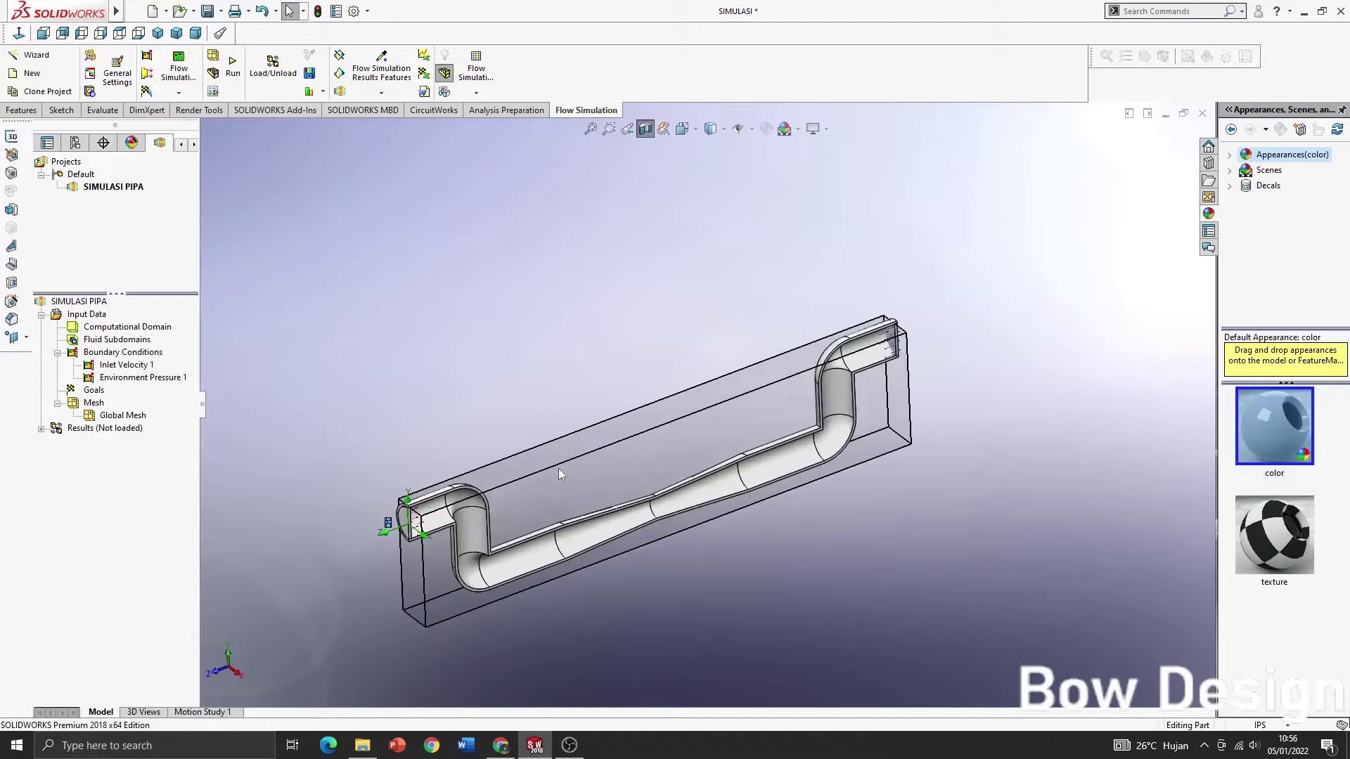
- Insert a Volume Flow Rate surface goal on the LID2 face at the pipe's inlet end
right_click(92, 390)
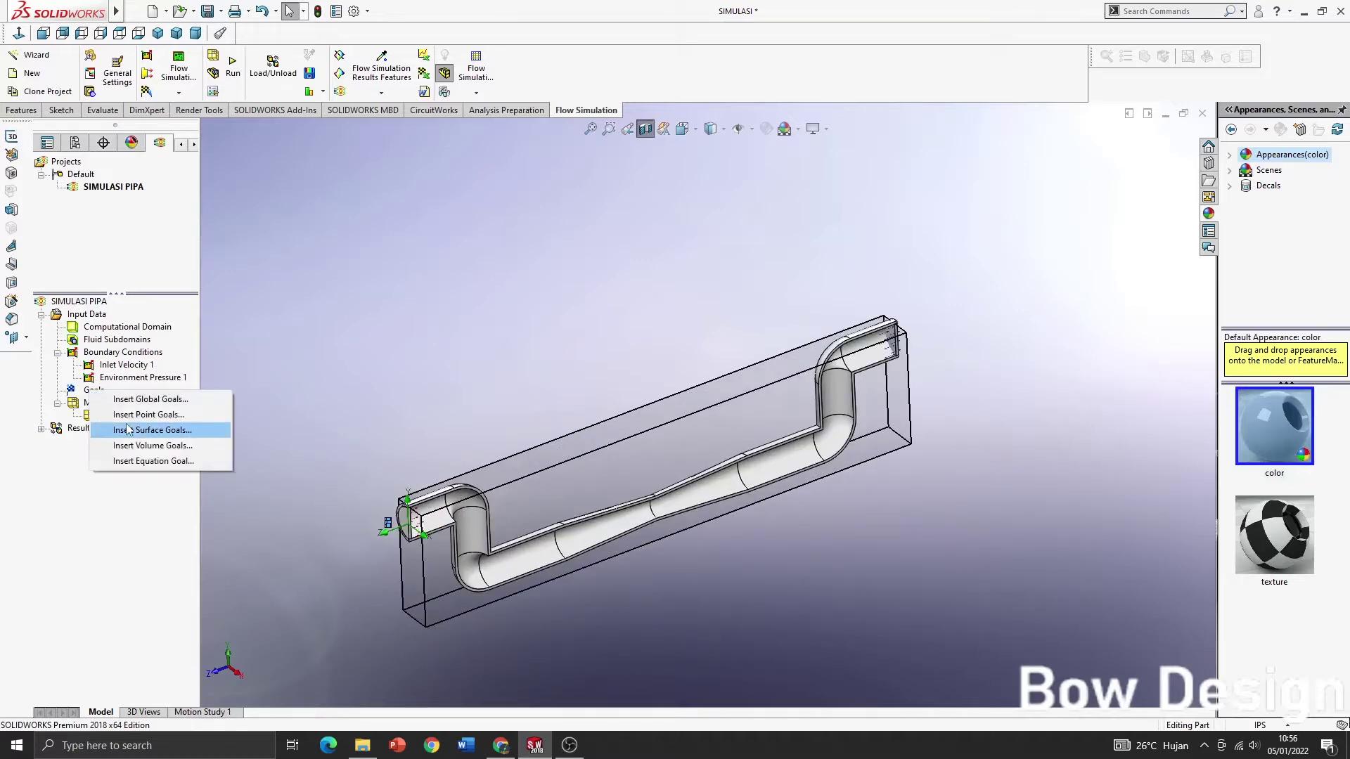
click(128, 430)
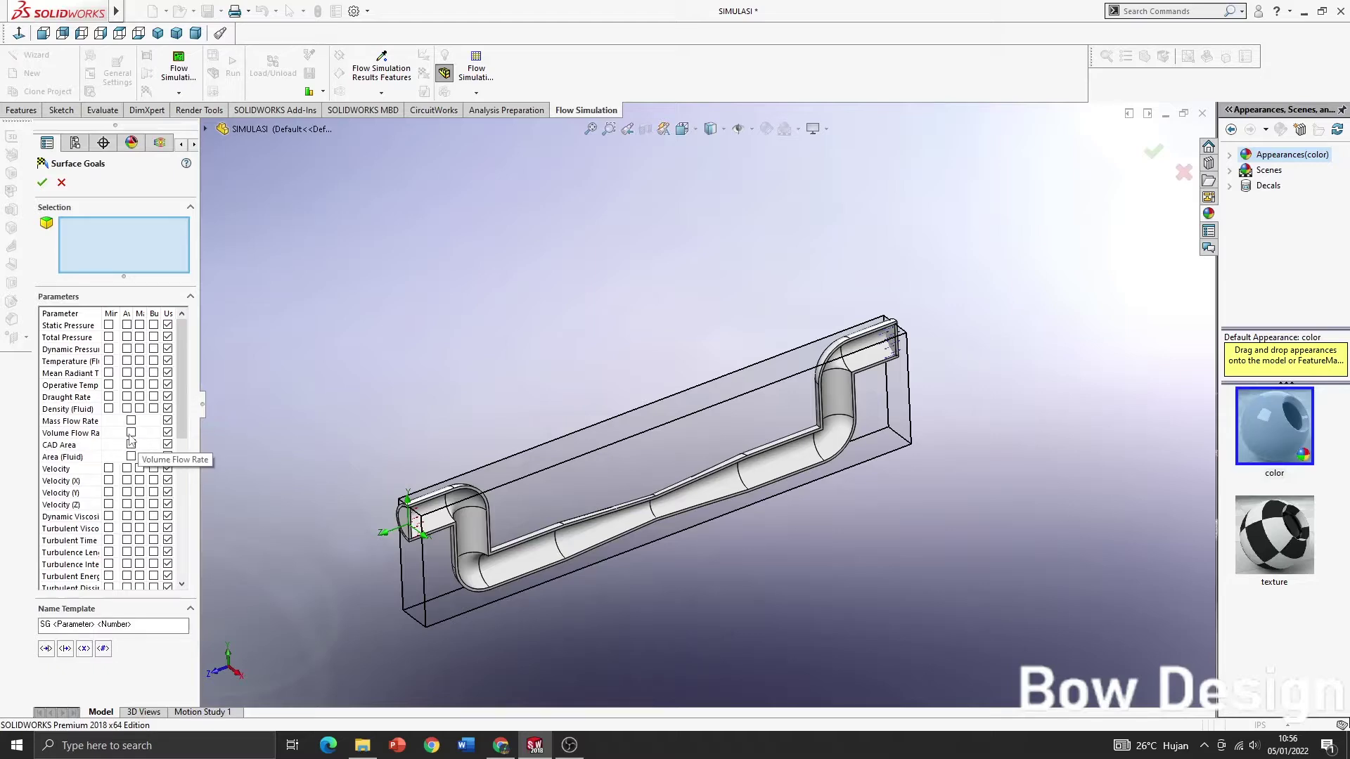
click(131, 433)
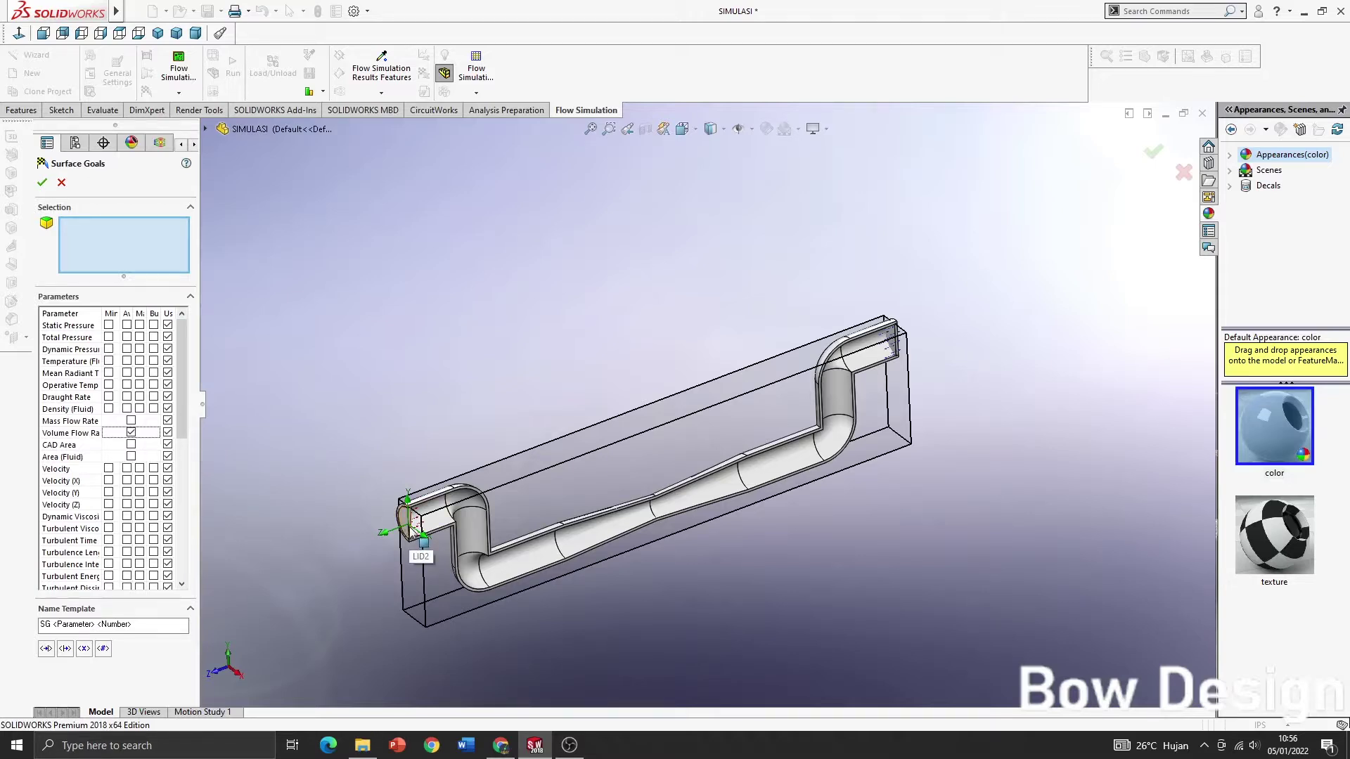
scroll(415, 527, down, 1)
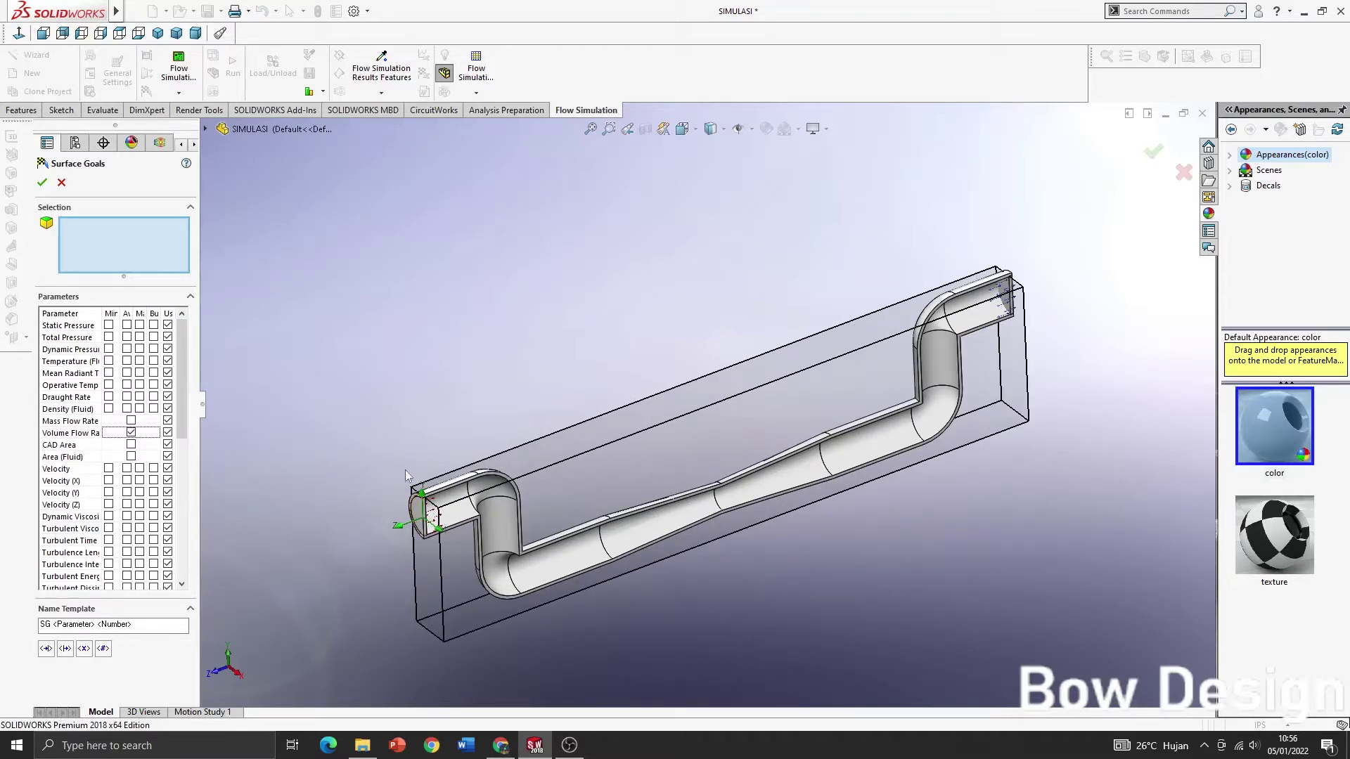
right_click(422, 513)
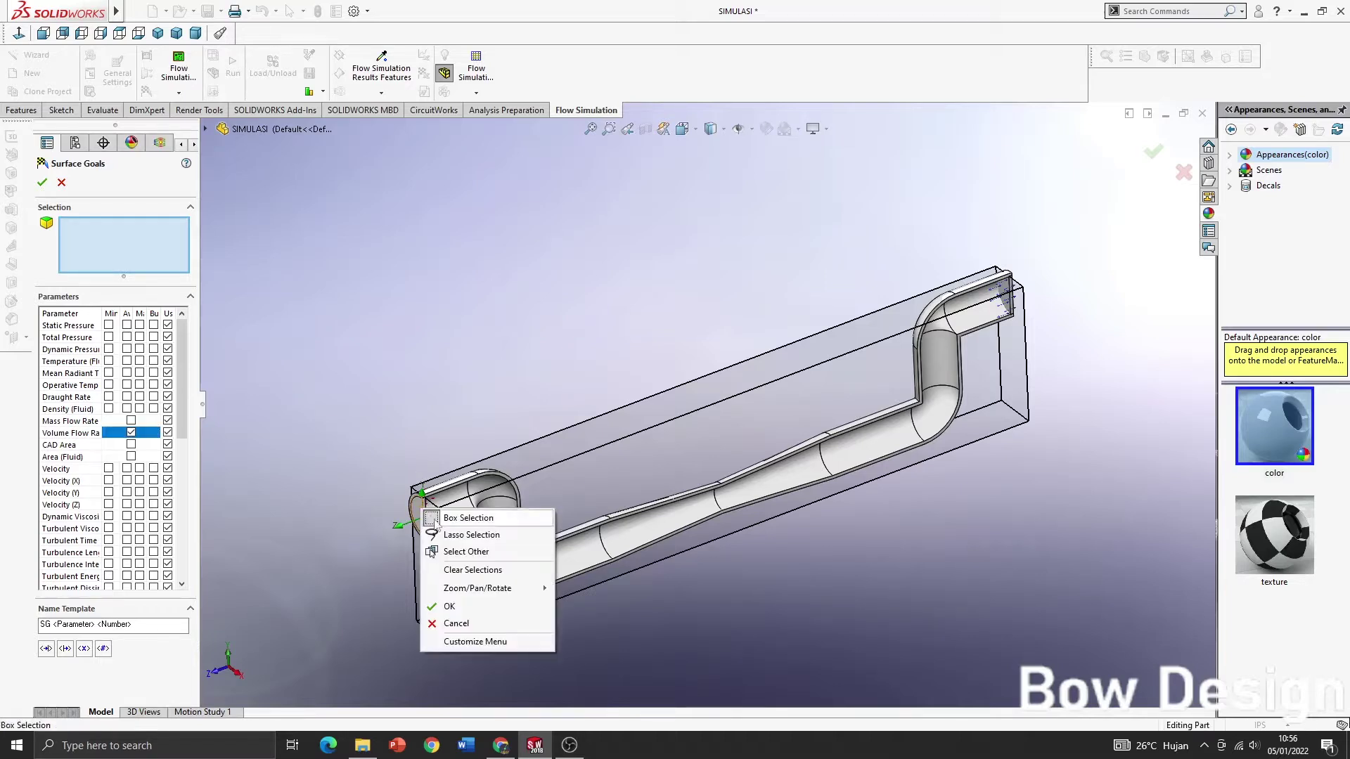
click(466, 554)
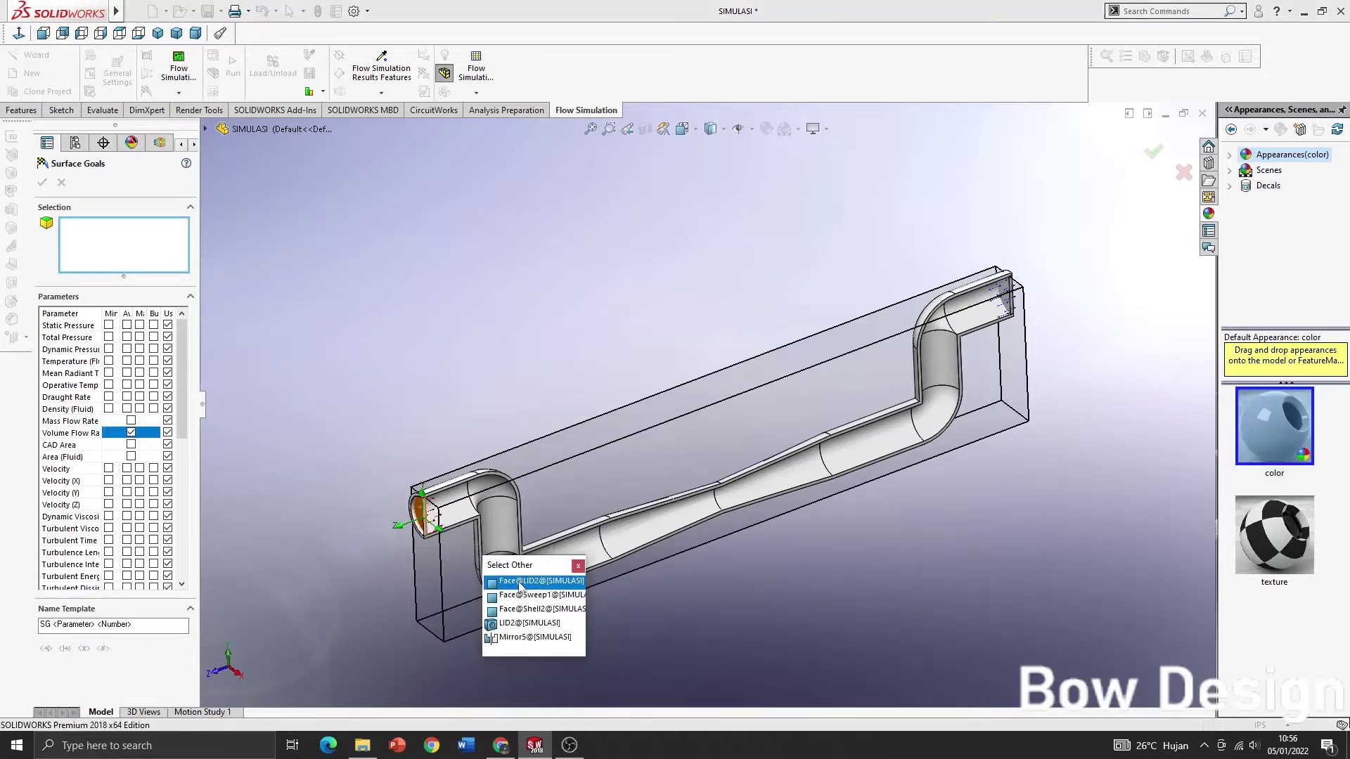
click(520, 581)
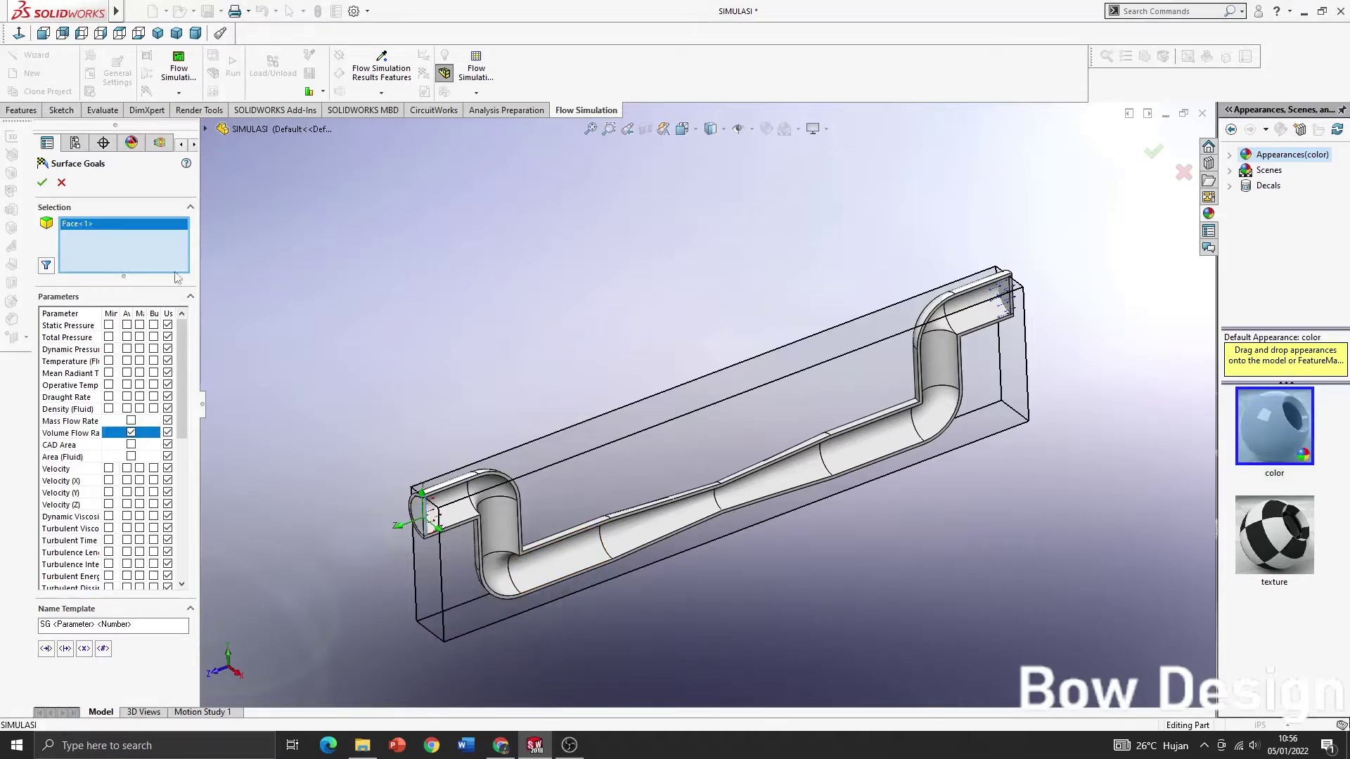
click(42, 182)
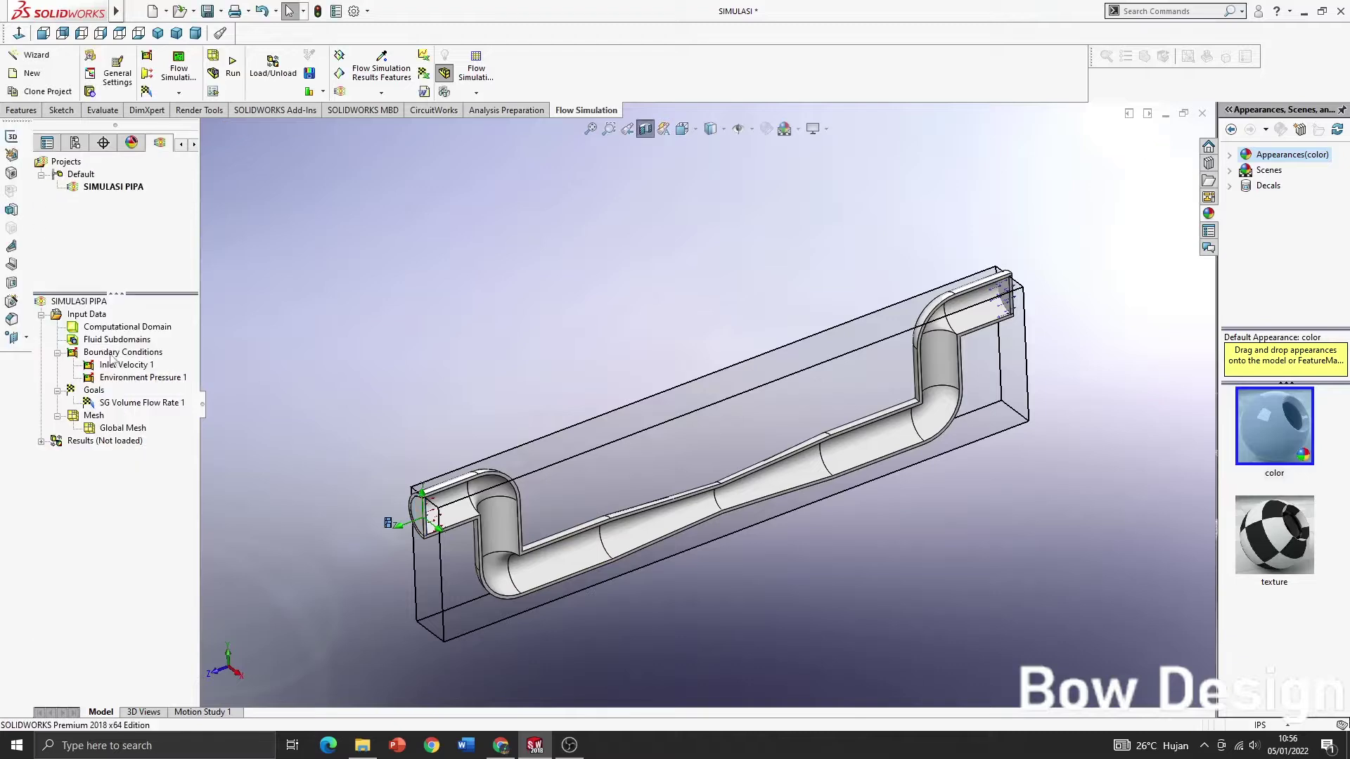
- Insert a CAD Area surface goal on the LID1 face at the pipe's outlet end
right_click(96, 394)
click(136, 435)
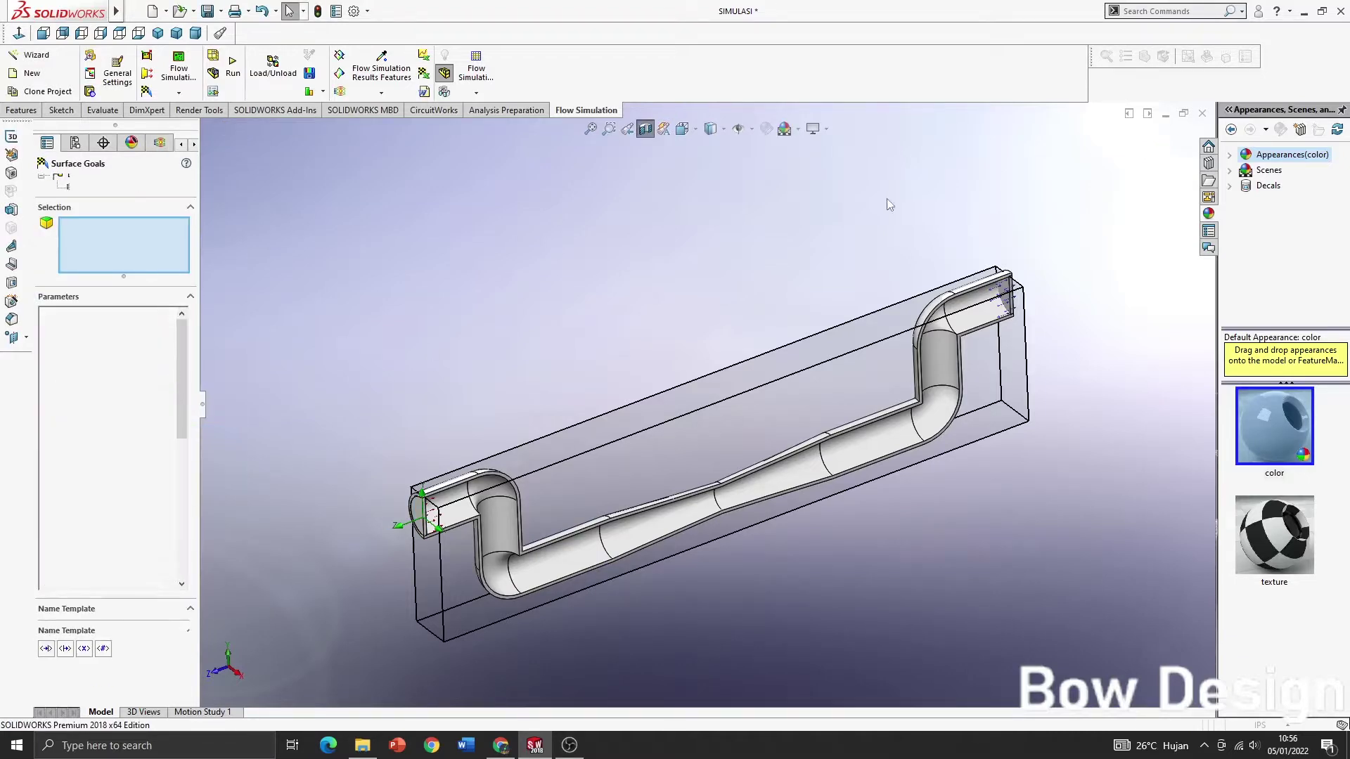
scroll(1024, 295, down, 1)
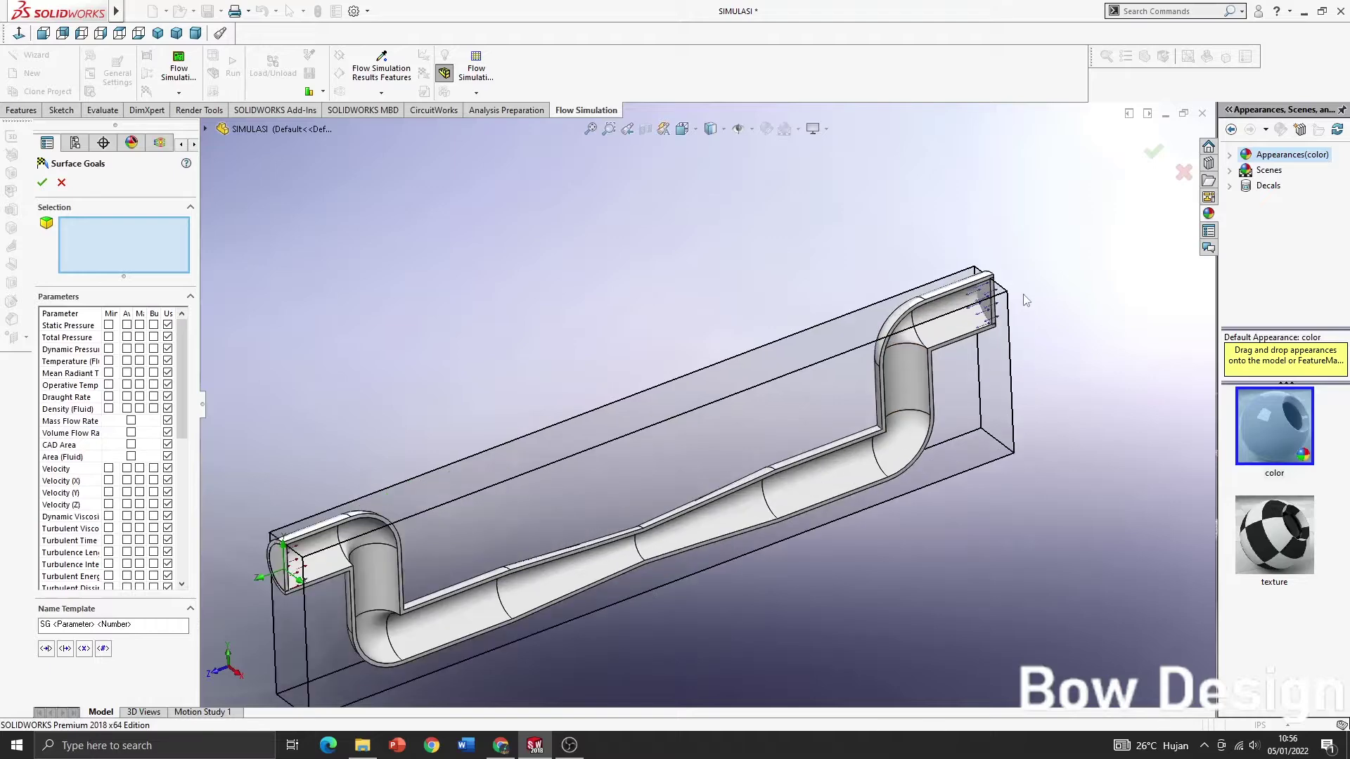
middle_drag(1023, 296, 995, 338)
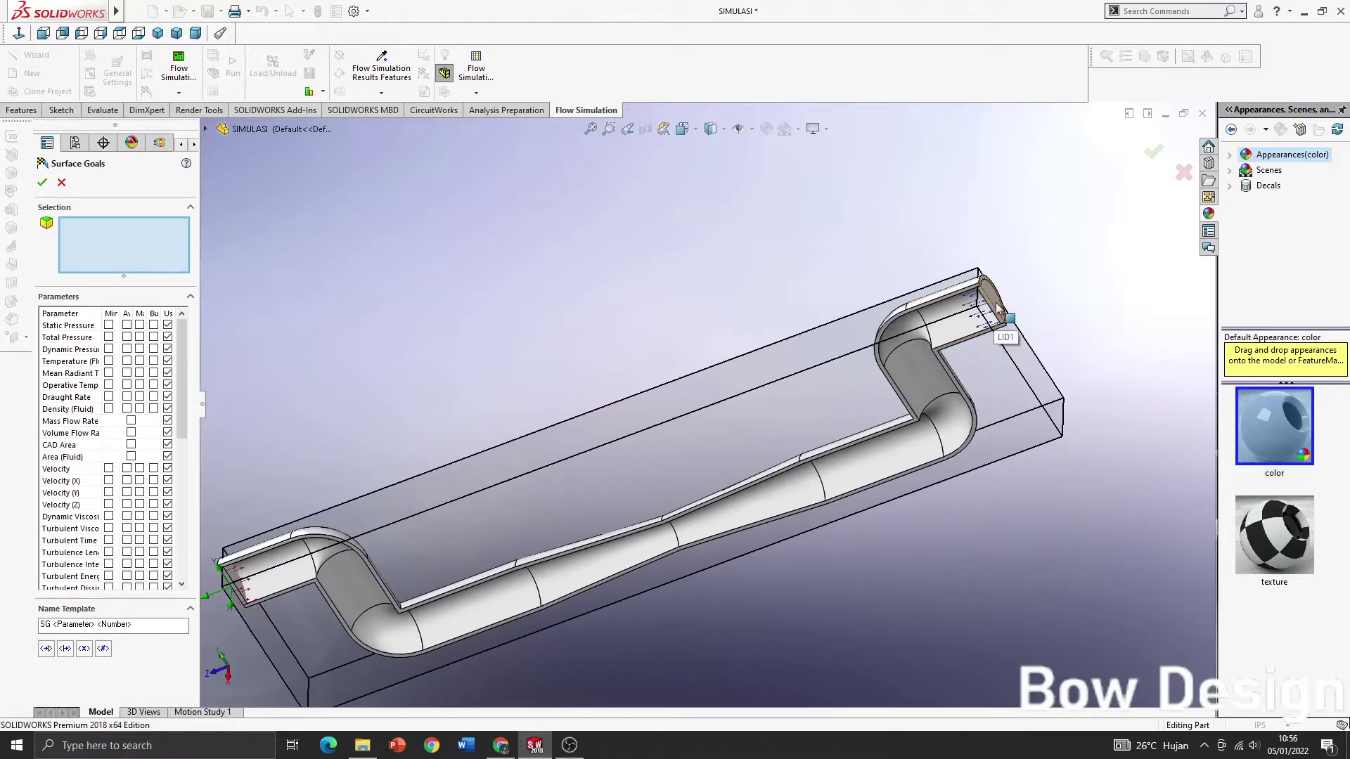
right_click(997, 305)
click(1023, 354)
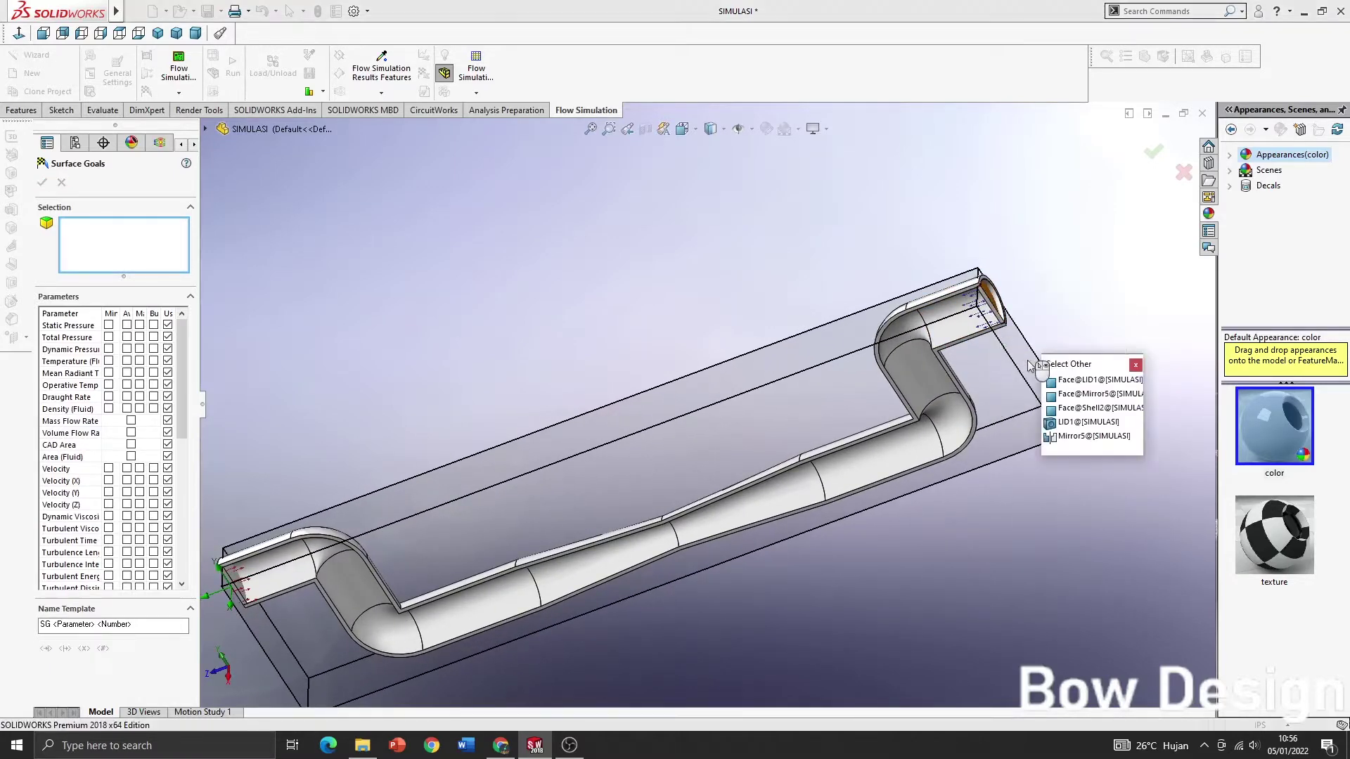
click(1056, 381)
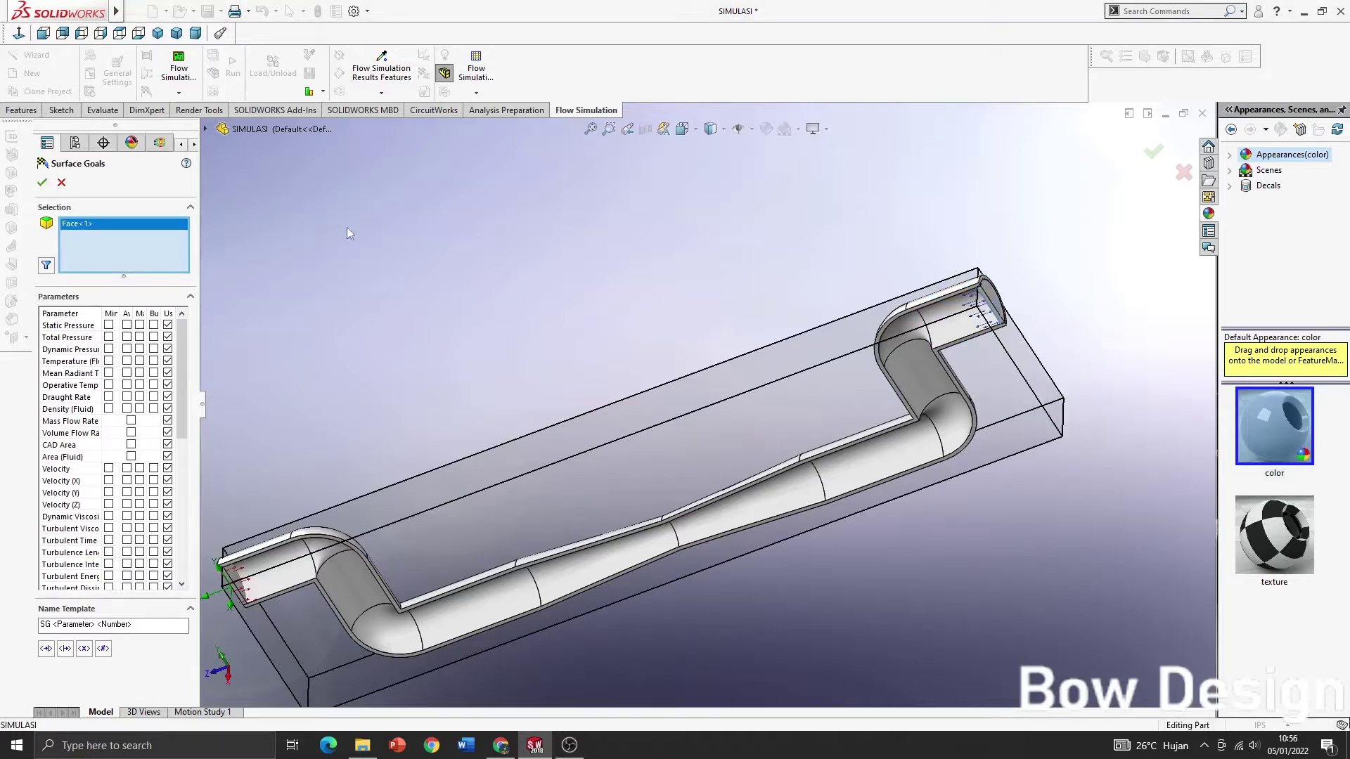
click(130, 446)
click(43, 184)
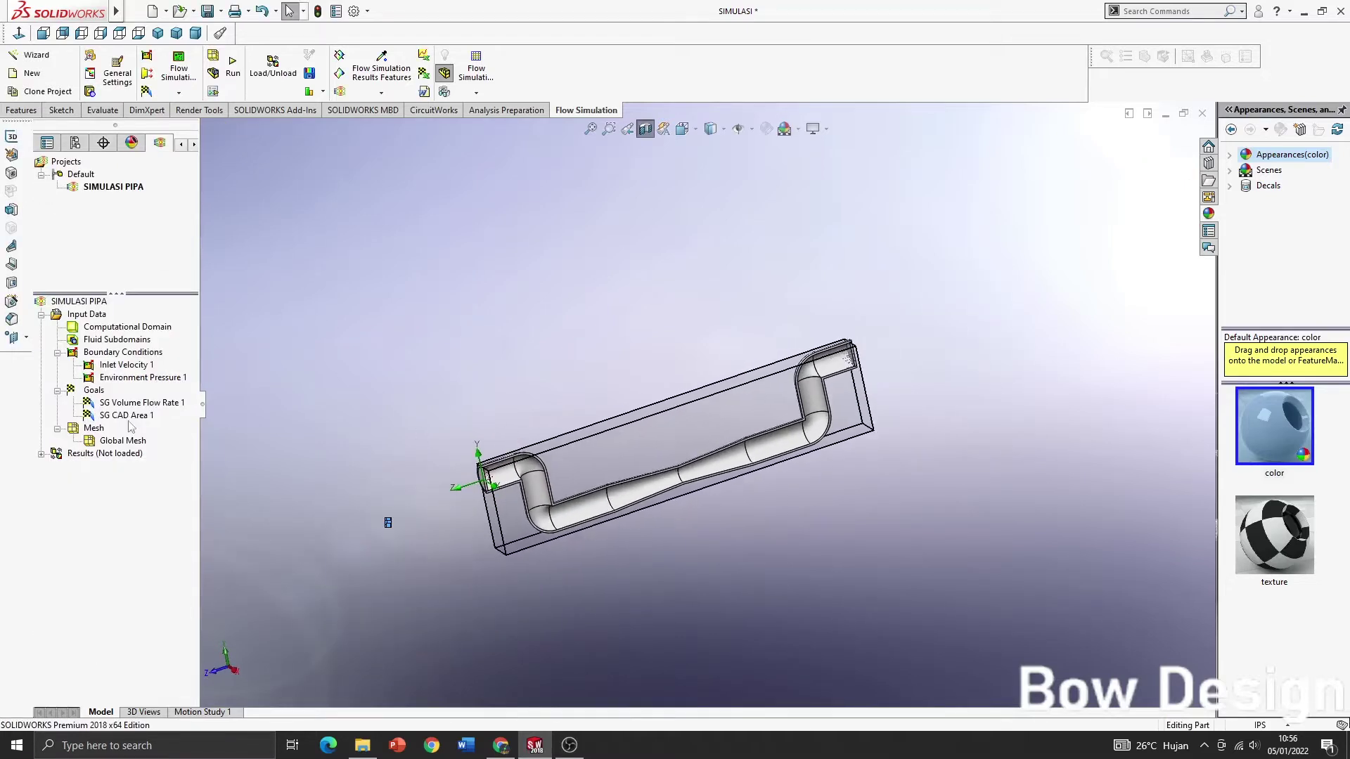
- Insert an equation goal that divides SG Volume Flow Rate 1 by SG CAD Area 1, keeping the Volume flow rate unit
right_click(90, 393)
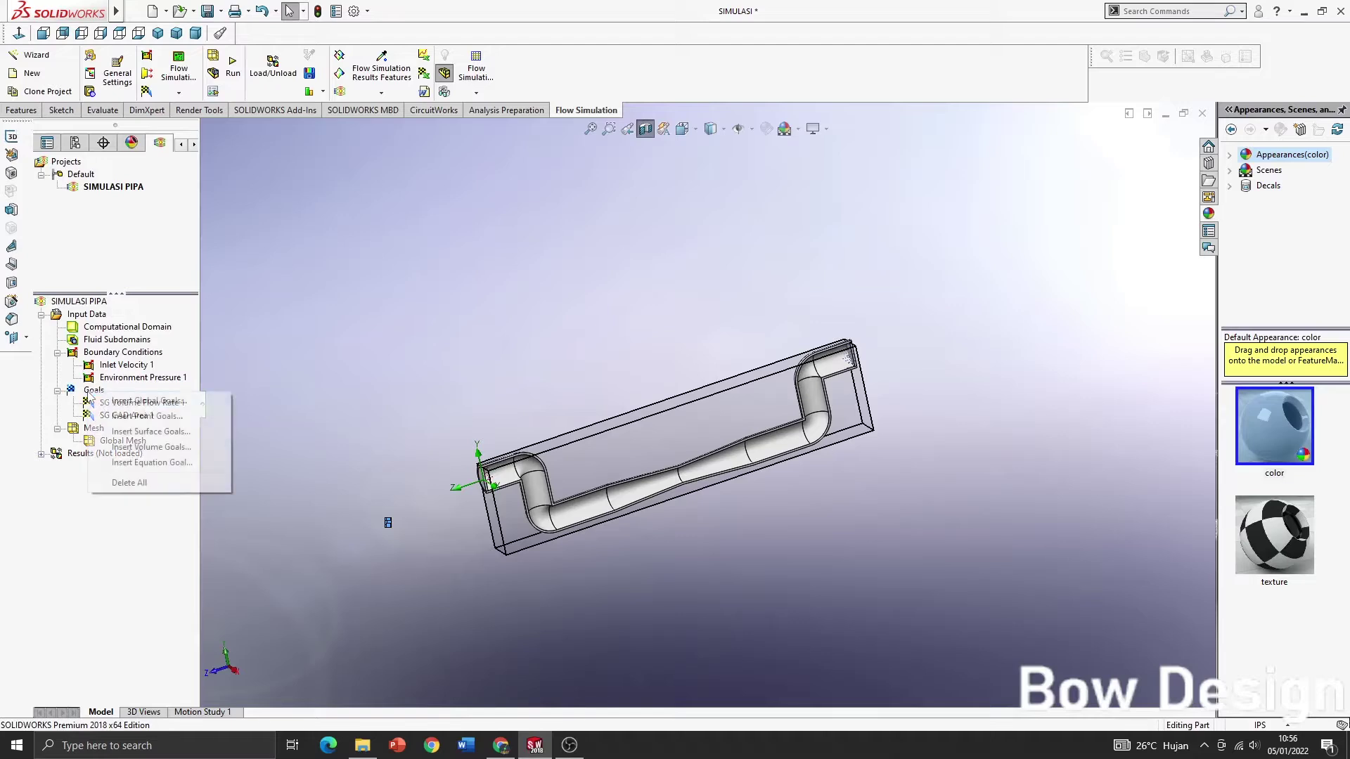
click(127, 463)
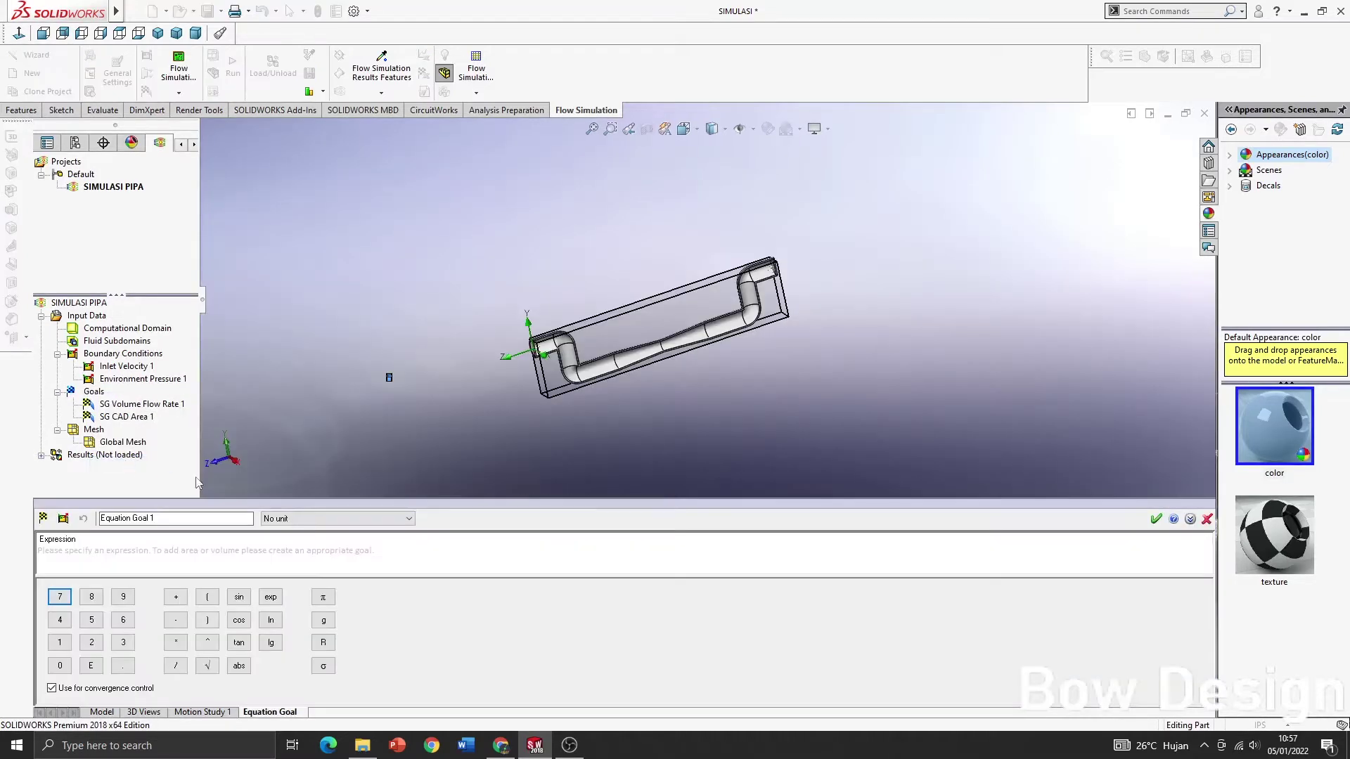
click(115, 406)
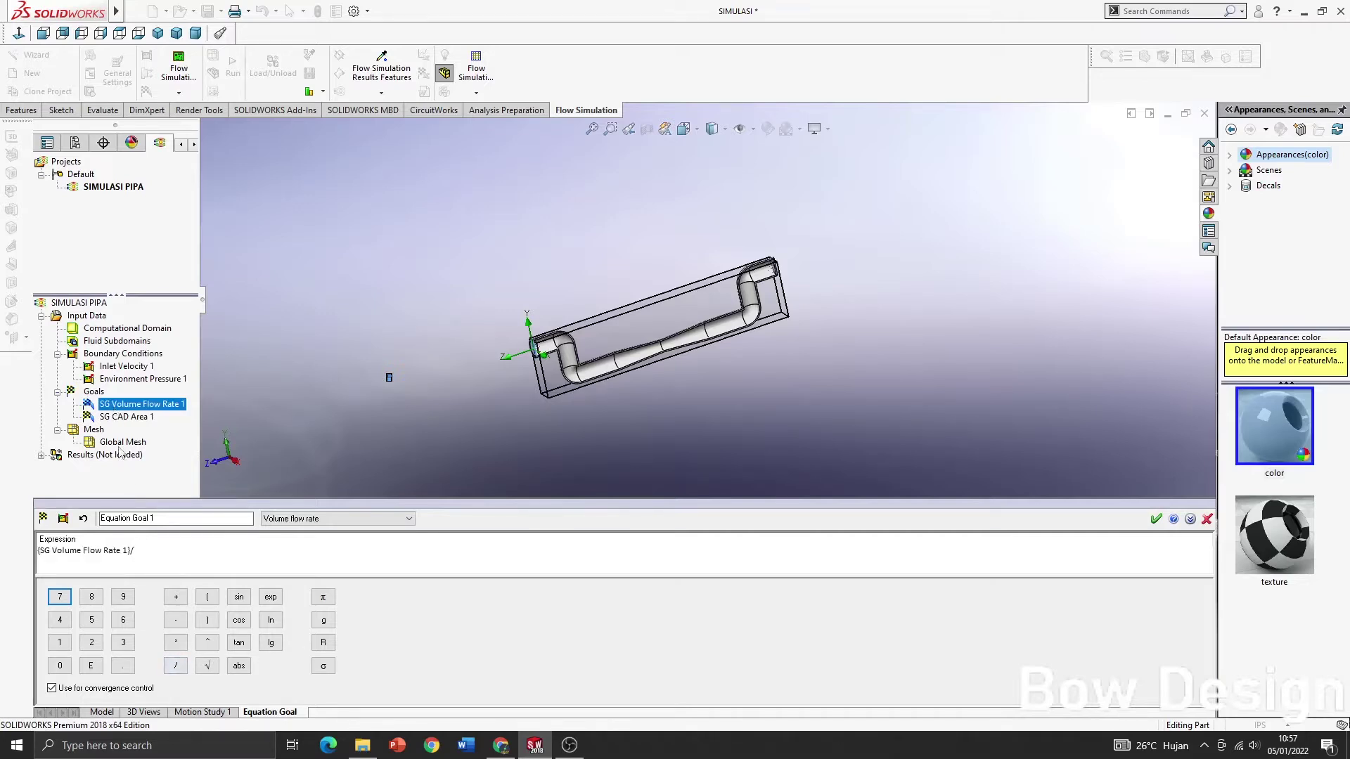
click(122, 418)
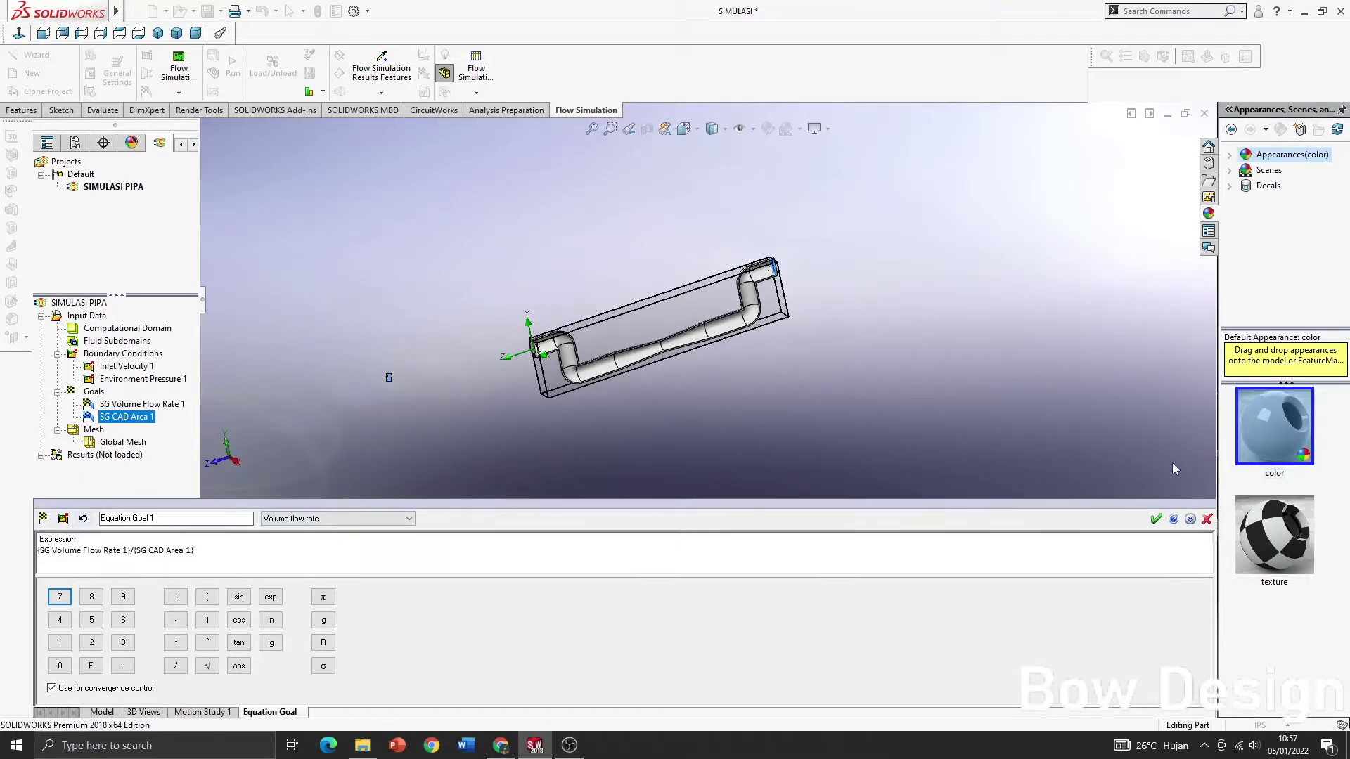
click(1155, 519)
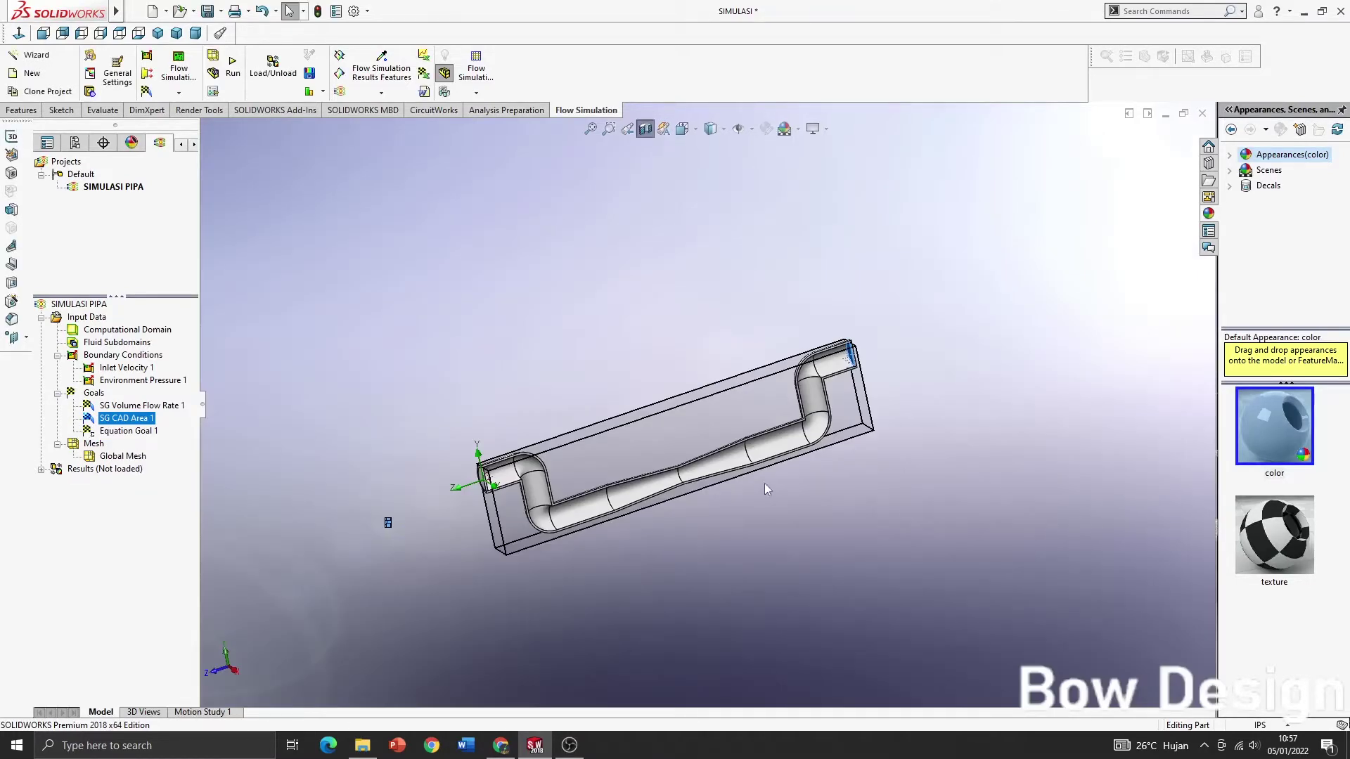
click(116, 431)
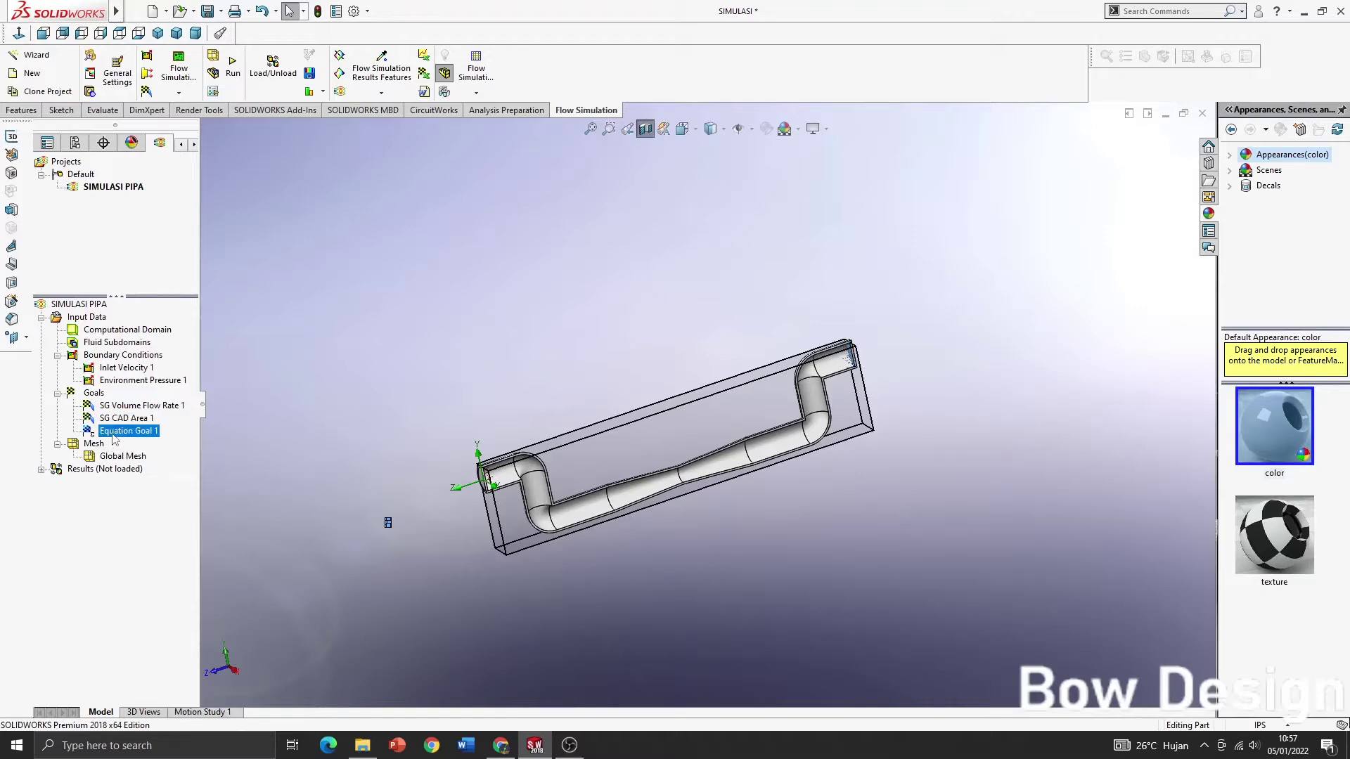
- Insert a goal plot under the results covering all goals, keeping Iterations as abscissa and Excel Workbook output
click(42, 470)
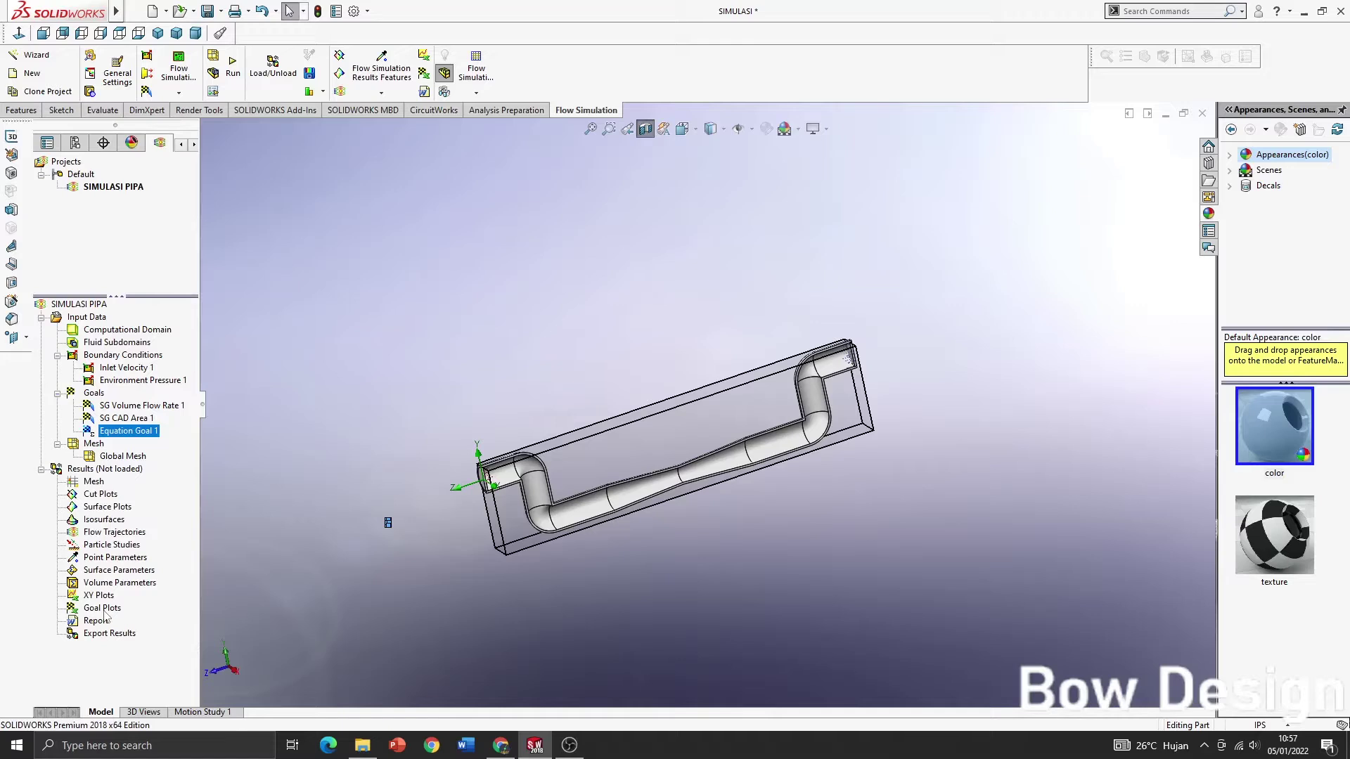
right_click(102, 608)
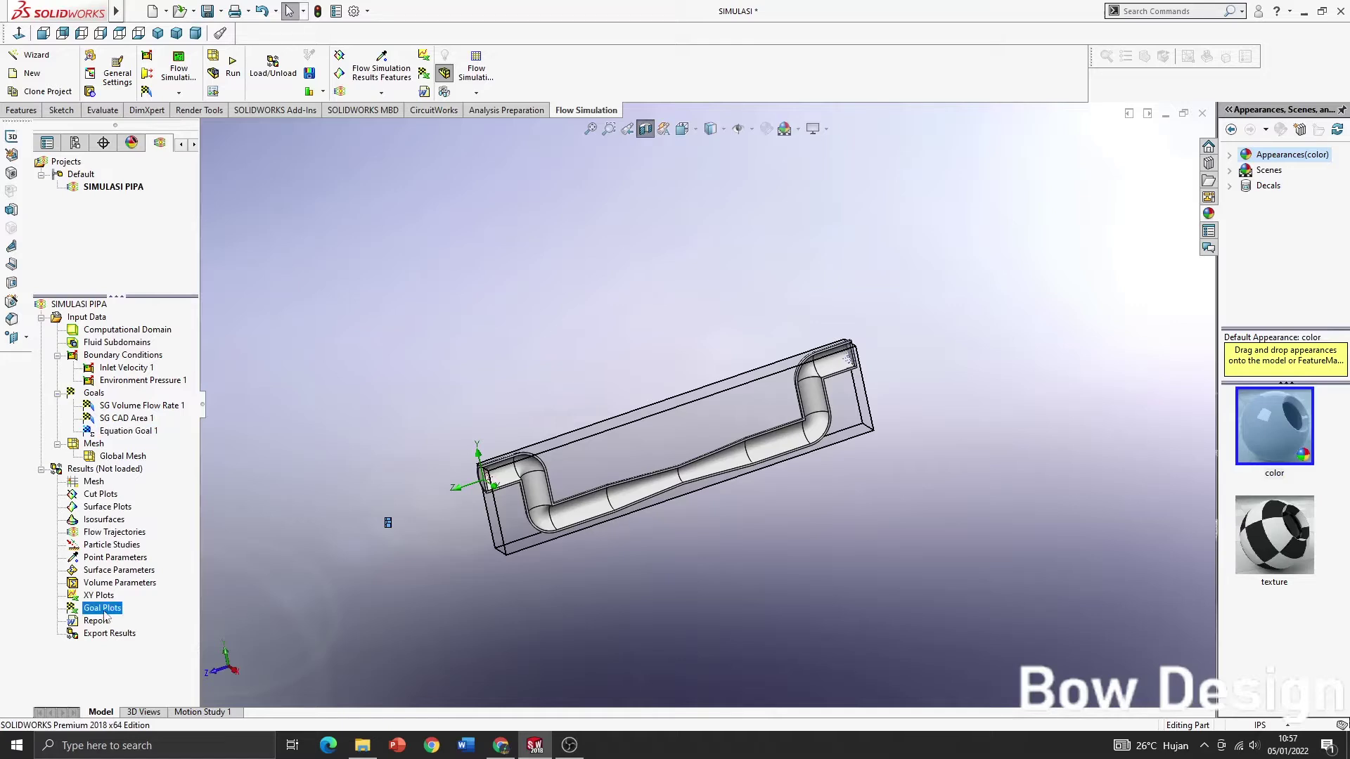
click(141, 626)
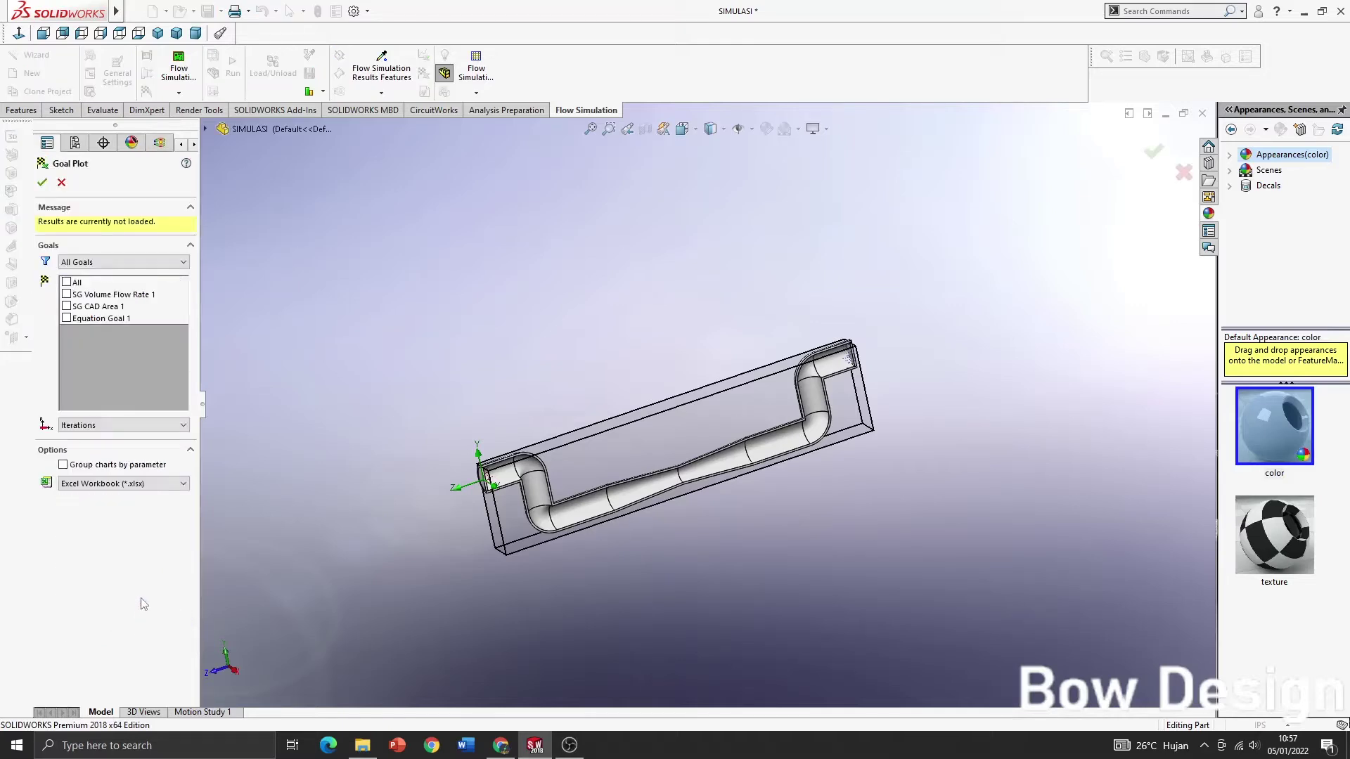
click(67, 282)
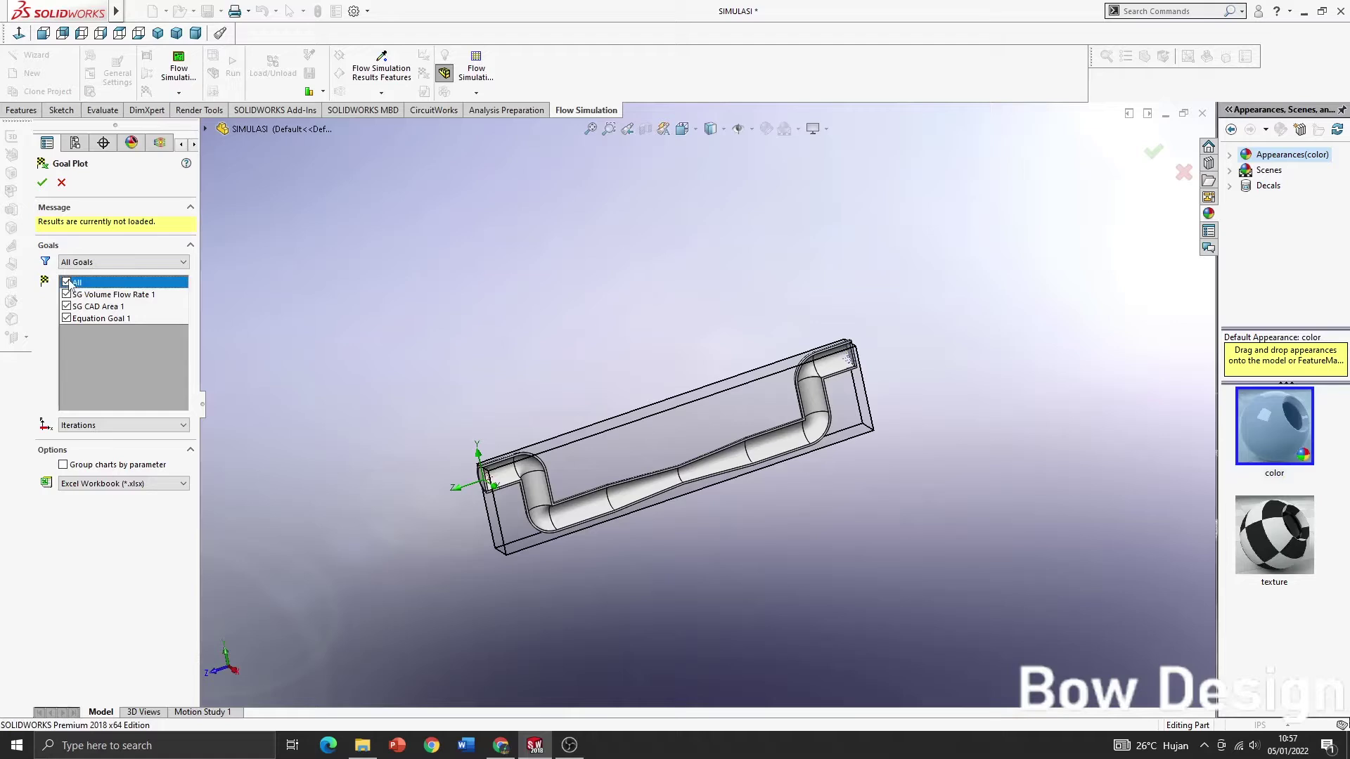
click(42, 184)
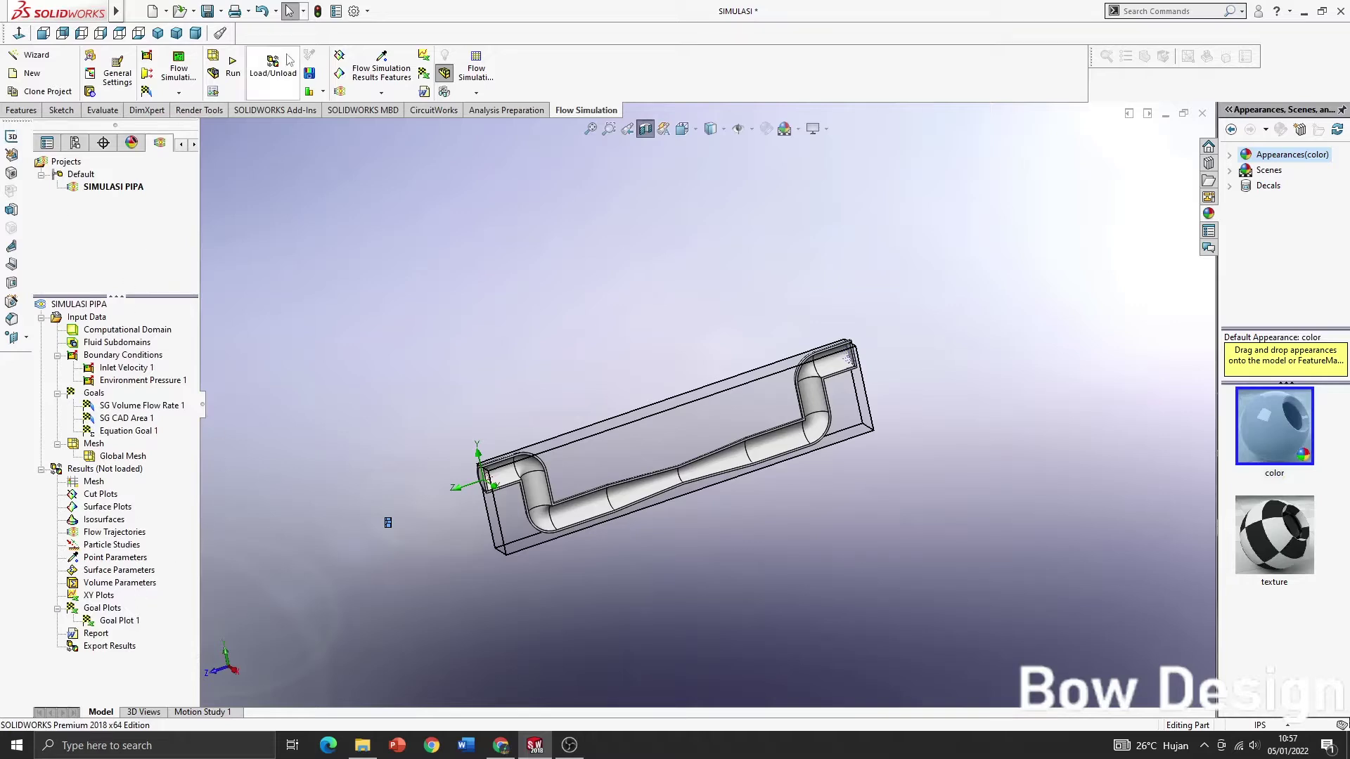
- Run a new calculation on this computer with all cores and result loading, and bring up the solver window maximized
click(234, 66)
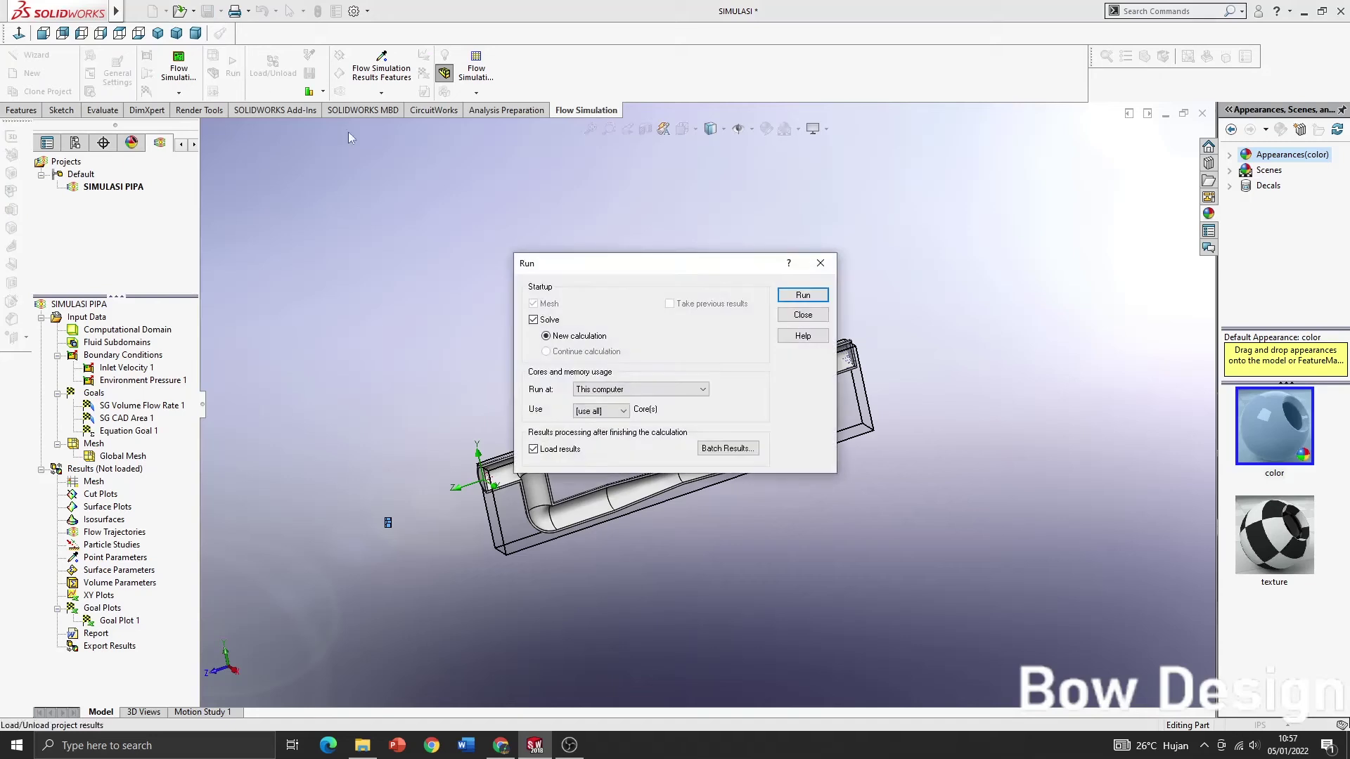
click(802, 295)
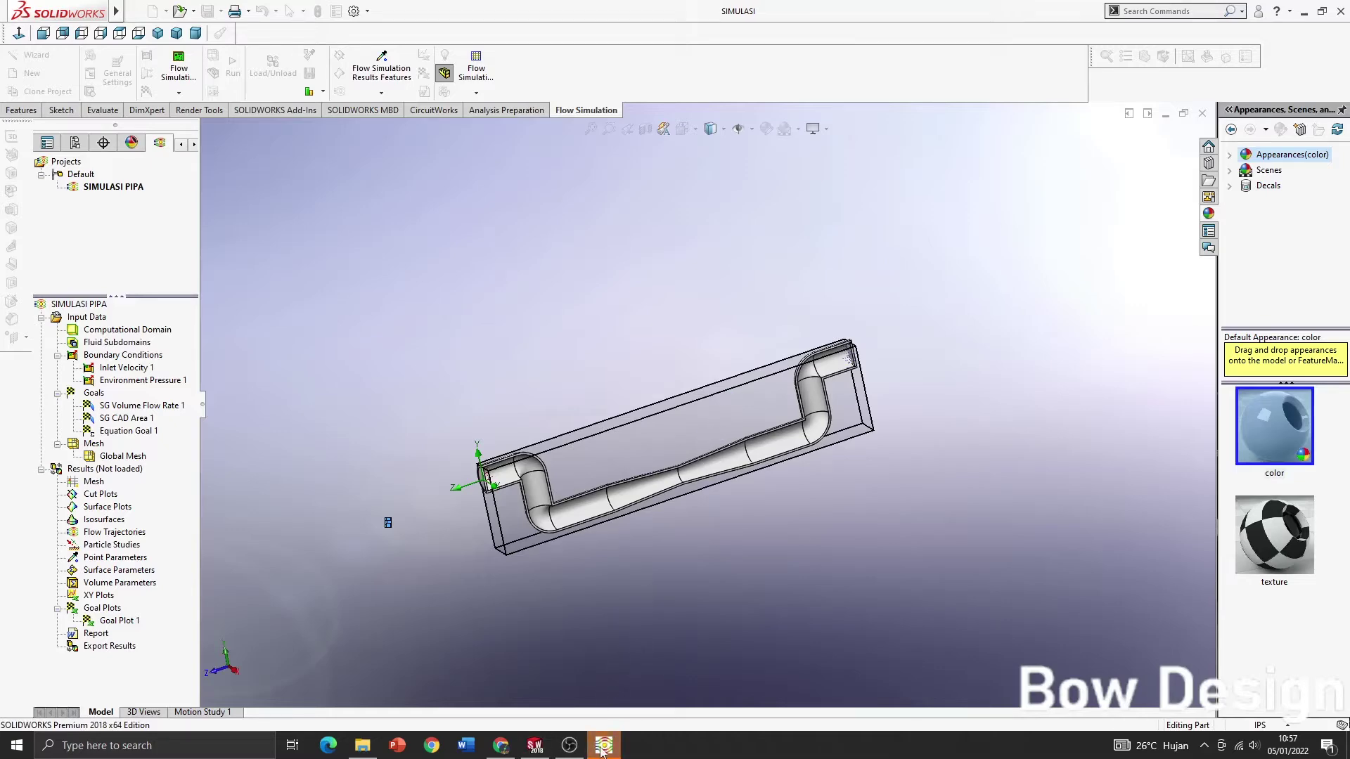
mouse_move(602, 746)
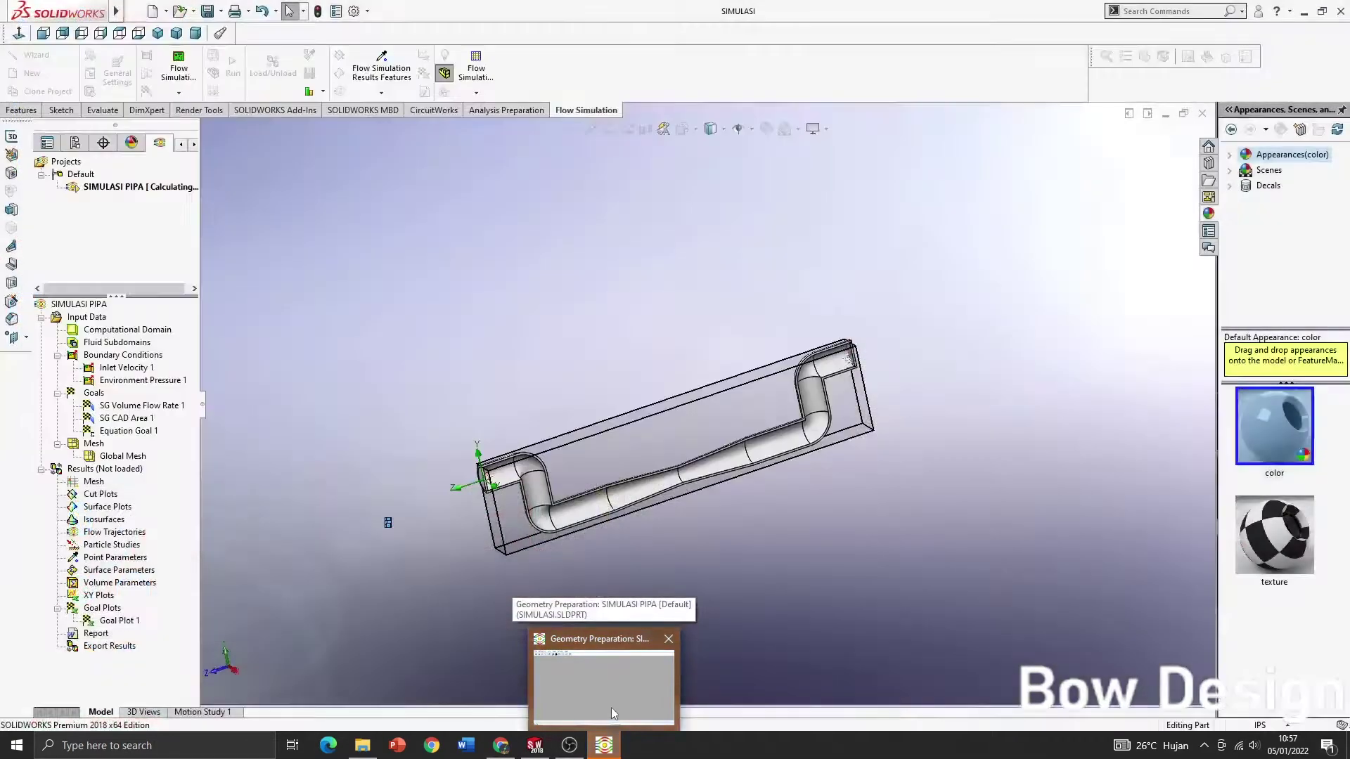
click(612, 699)
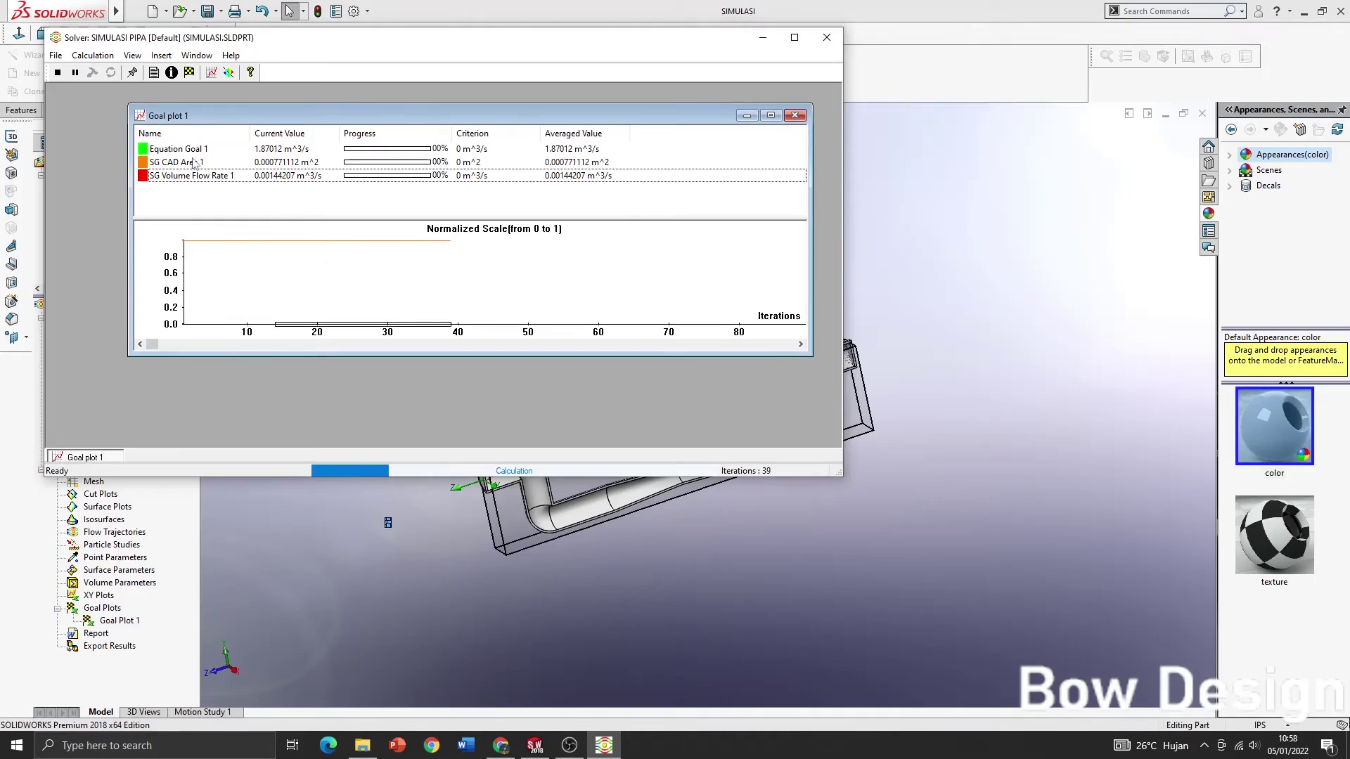
click(793, 39)
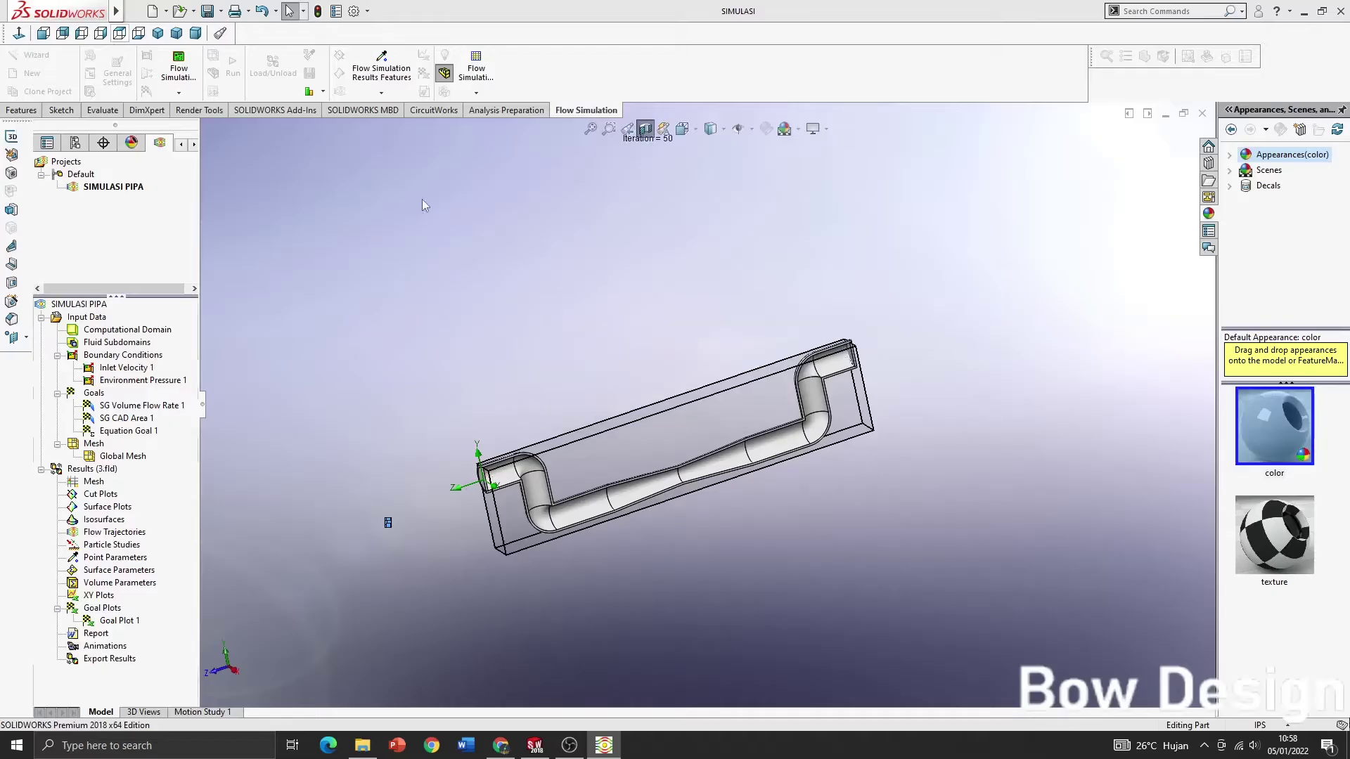
- Return to the solver window and examine the goal plot, the calculation log and the solver info placed beside it
mouse_move(627, 757)
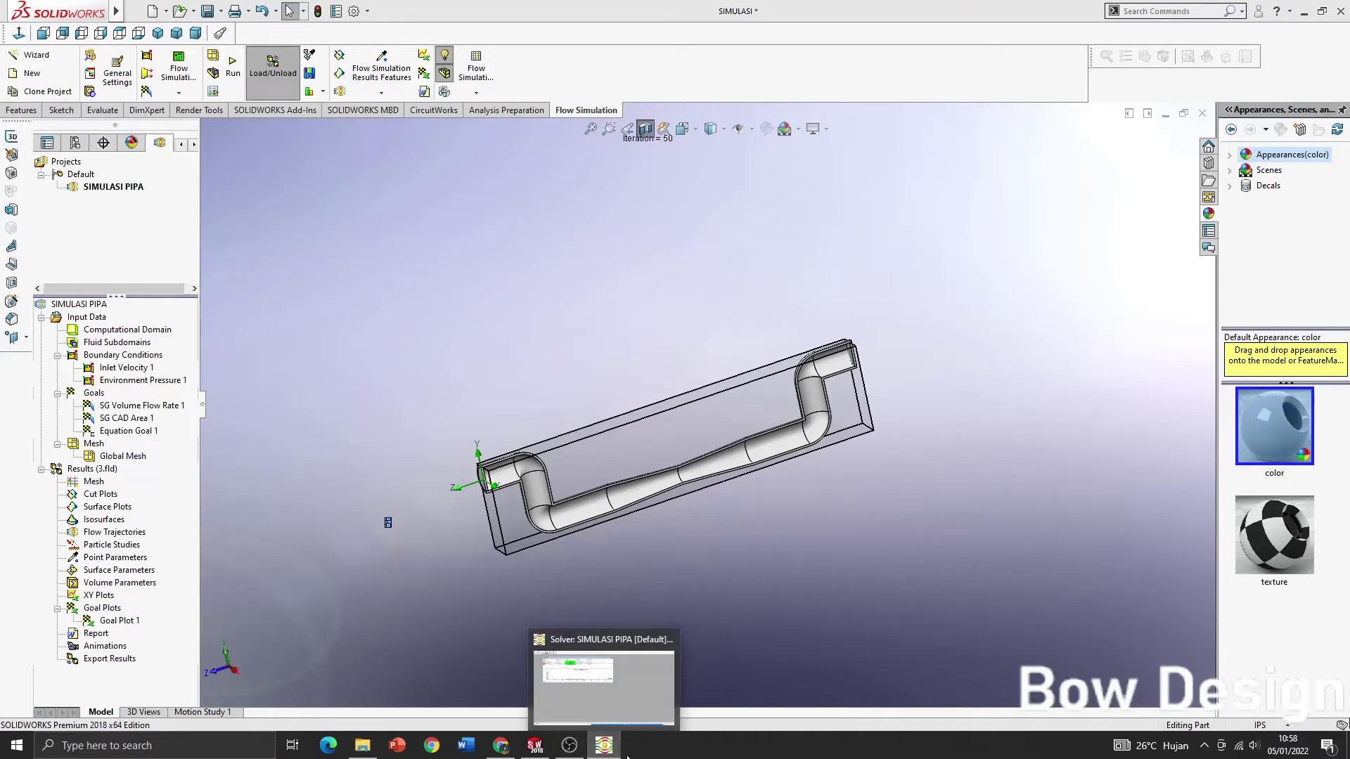
click(590, 710)
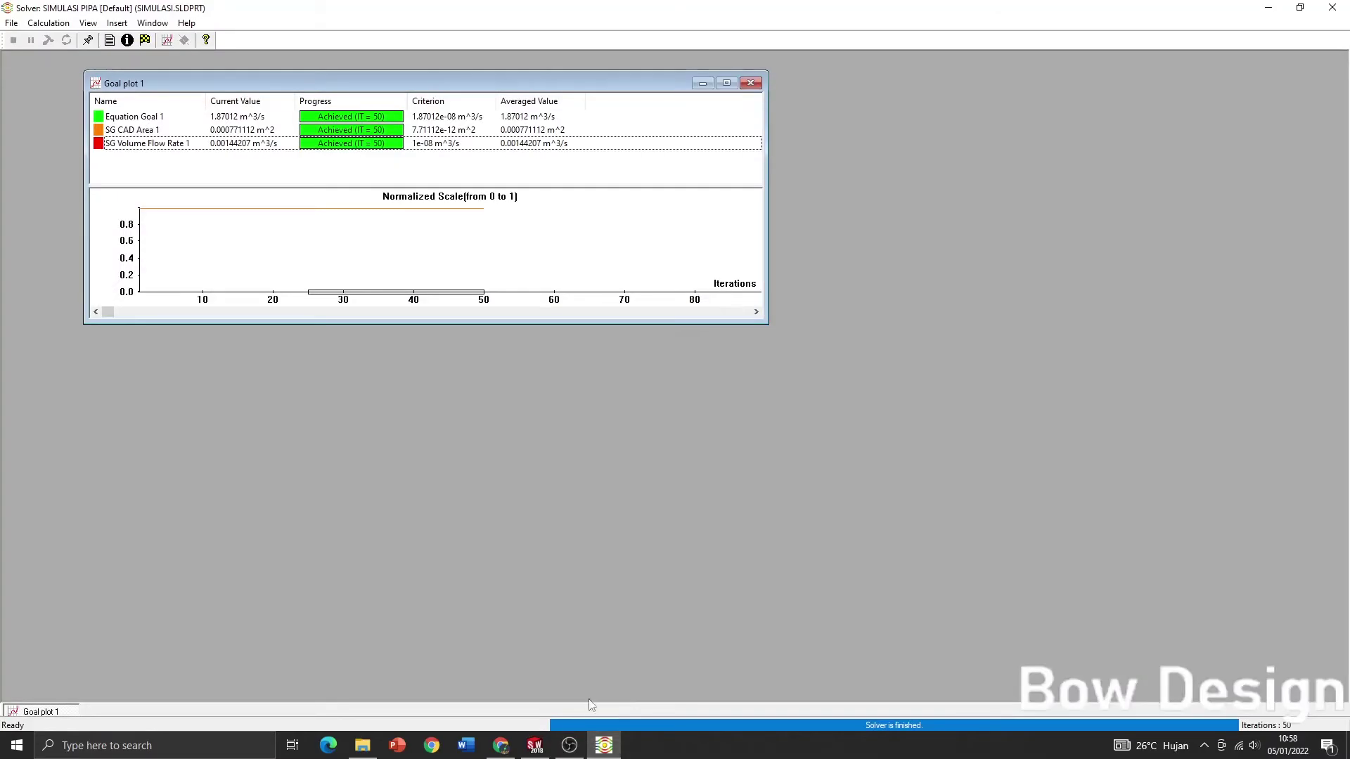
click(110, 40)
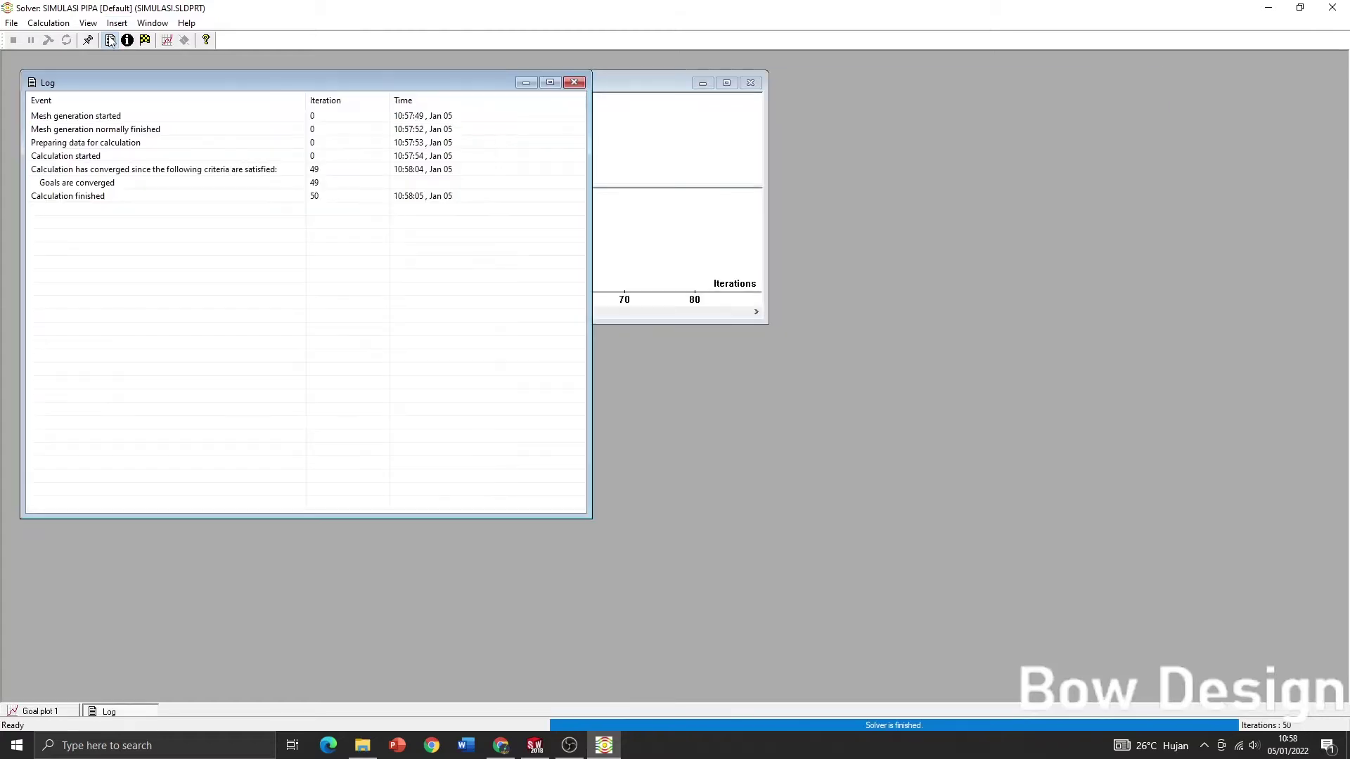
click(128, 40)
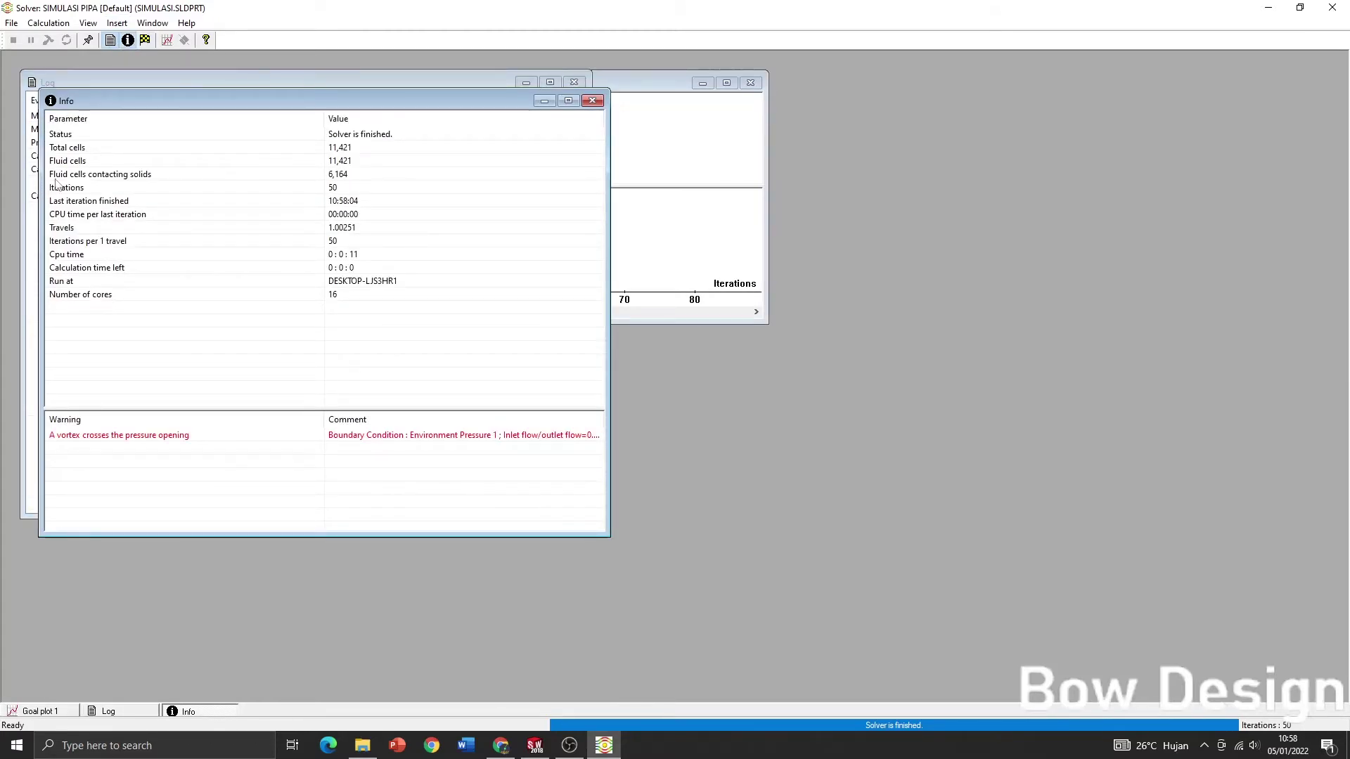
drag(236, 98, 830, 161)
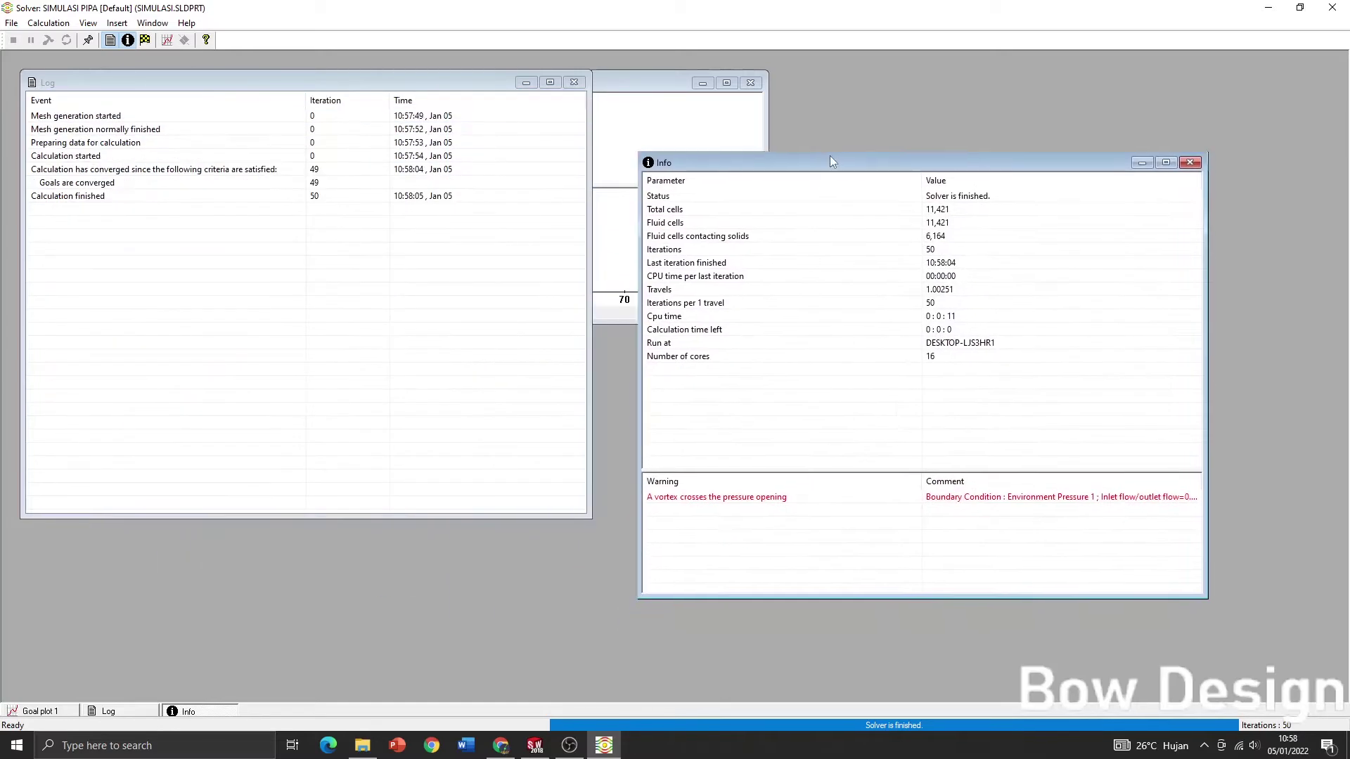
- Move the log aside, check SG Volume Flow Rate 1 in the goal plot, and minimize the goal plot and the solver
drag(427, 89, 413, 300)
click(152, 145)
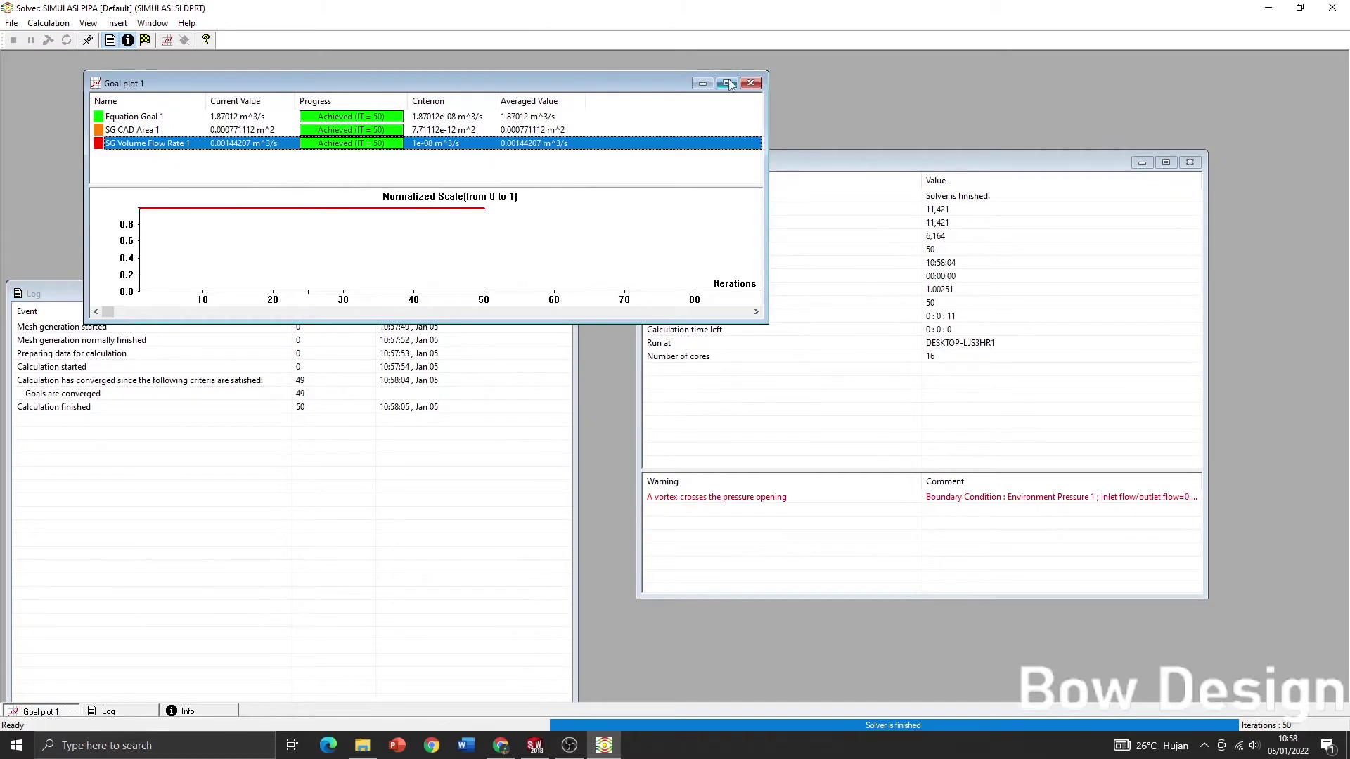
click(703, 85)
click(1277, 8)
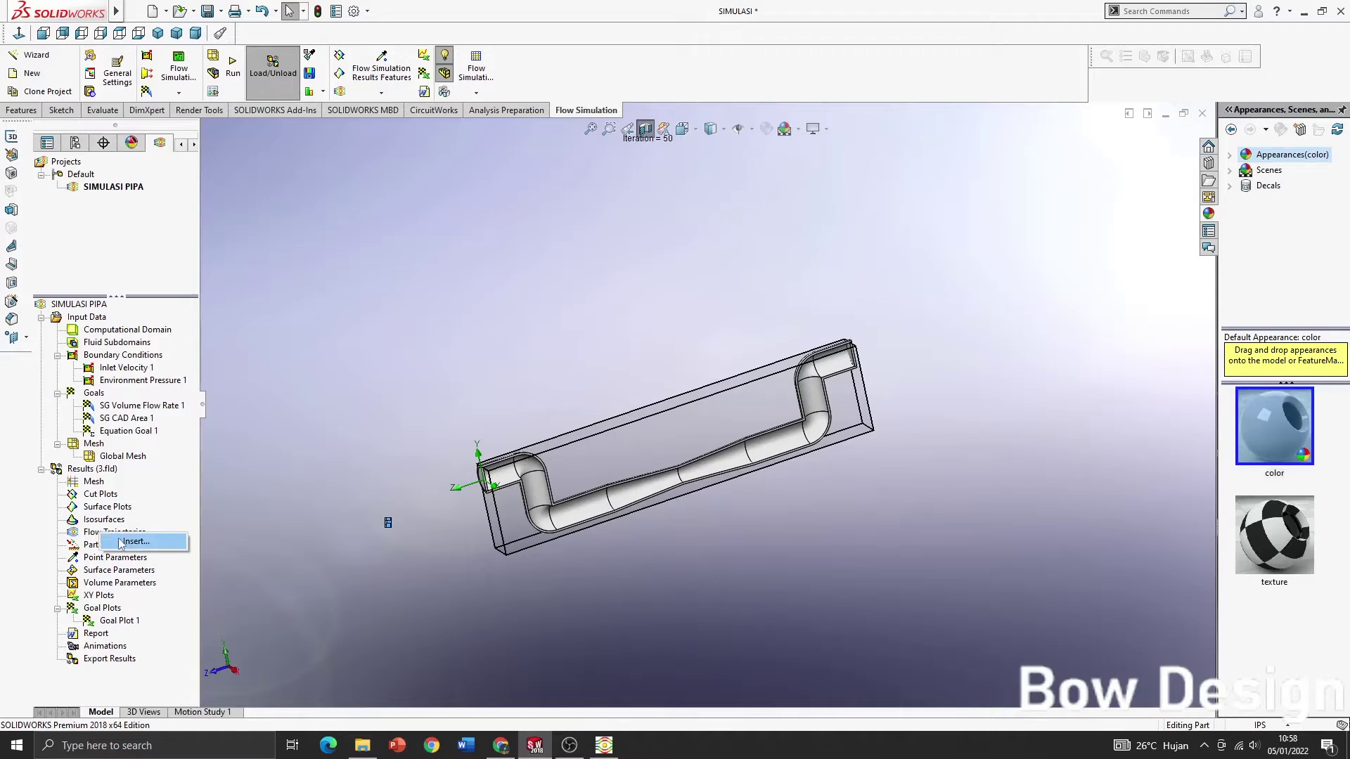
- Insert flow trajectories starting from the inner face of the inlet lid, with 50 points, shown as Arrows and coloured by Pressure
double_click(113, 533)
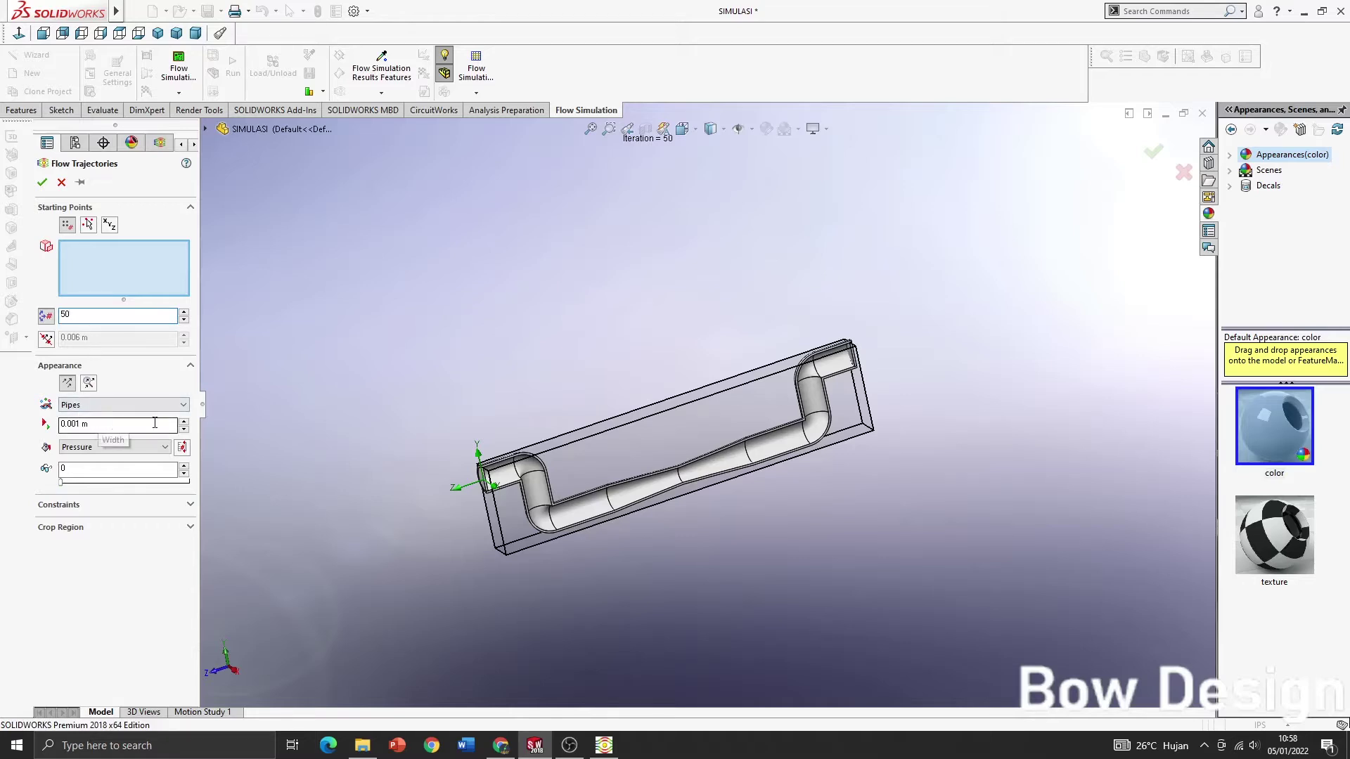
click(185, 405)
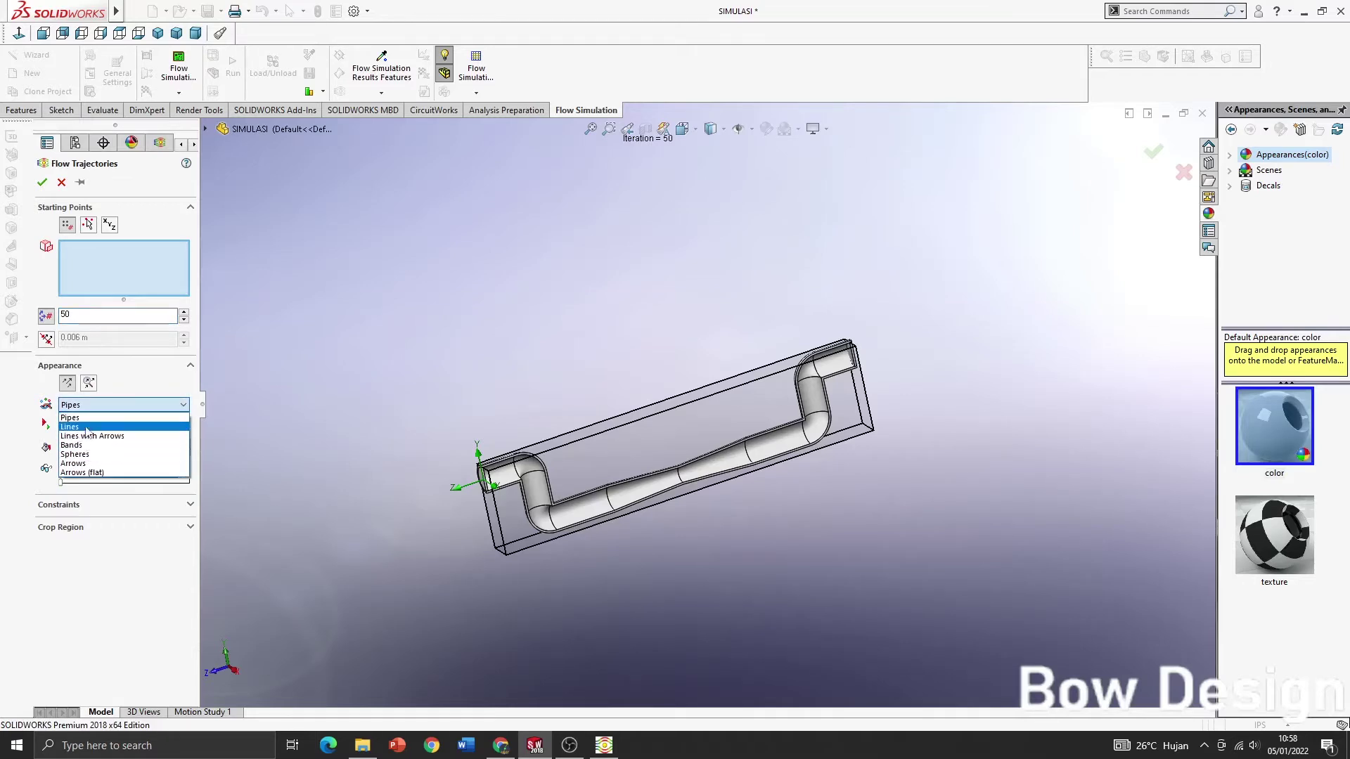
click(78, 464)
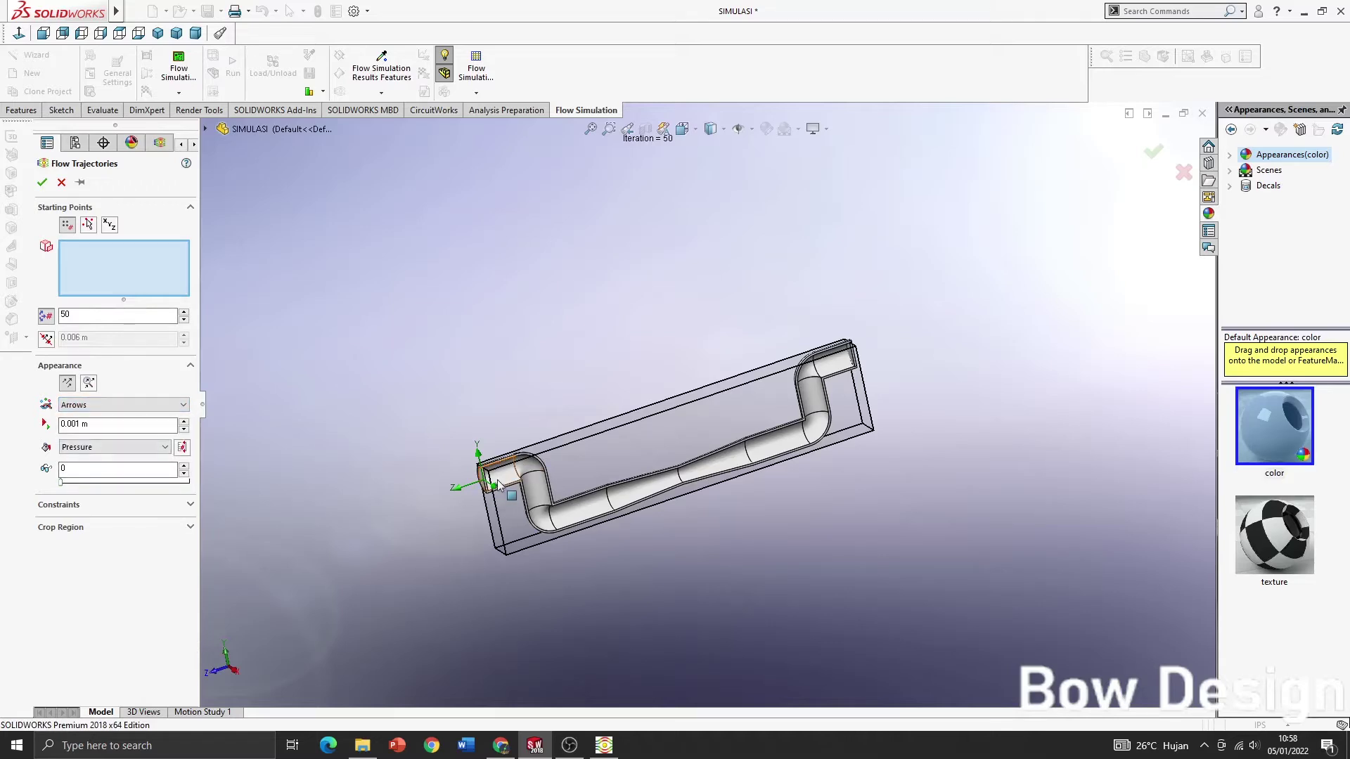
scroll(496, 479, down, 4)
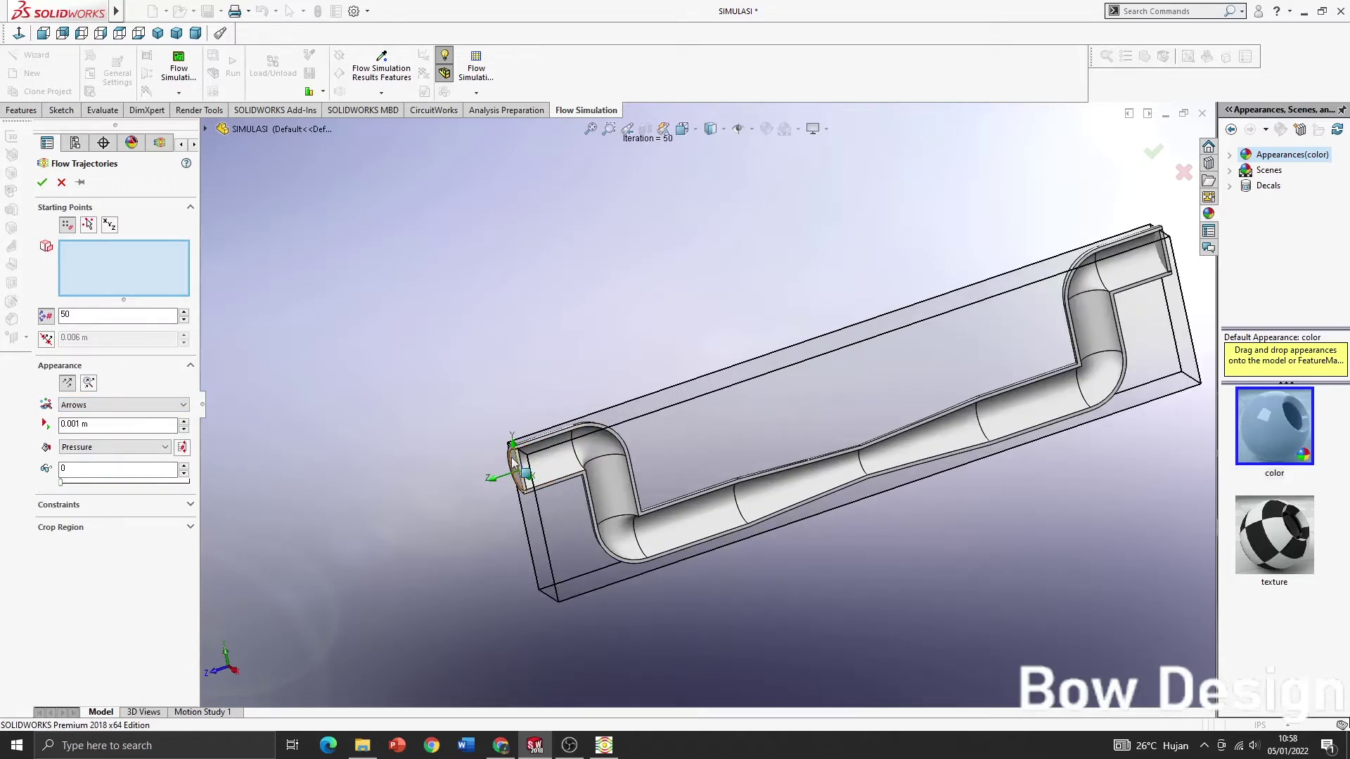
right_click(514, 462)
click(562, 502)
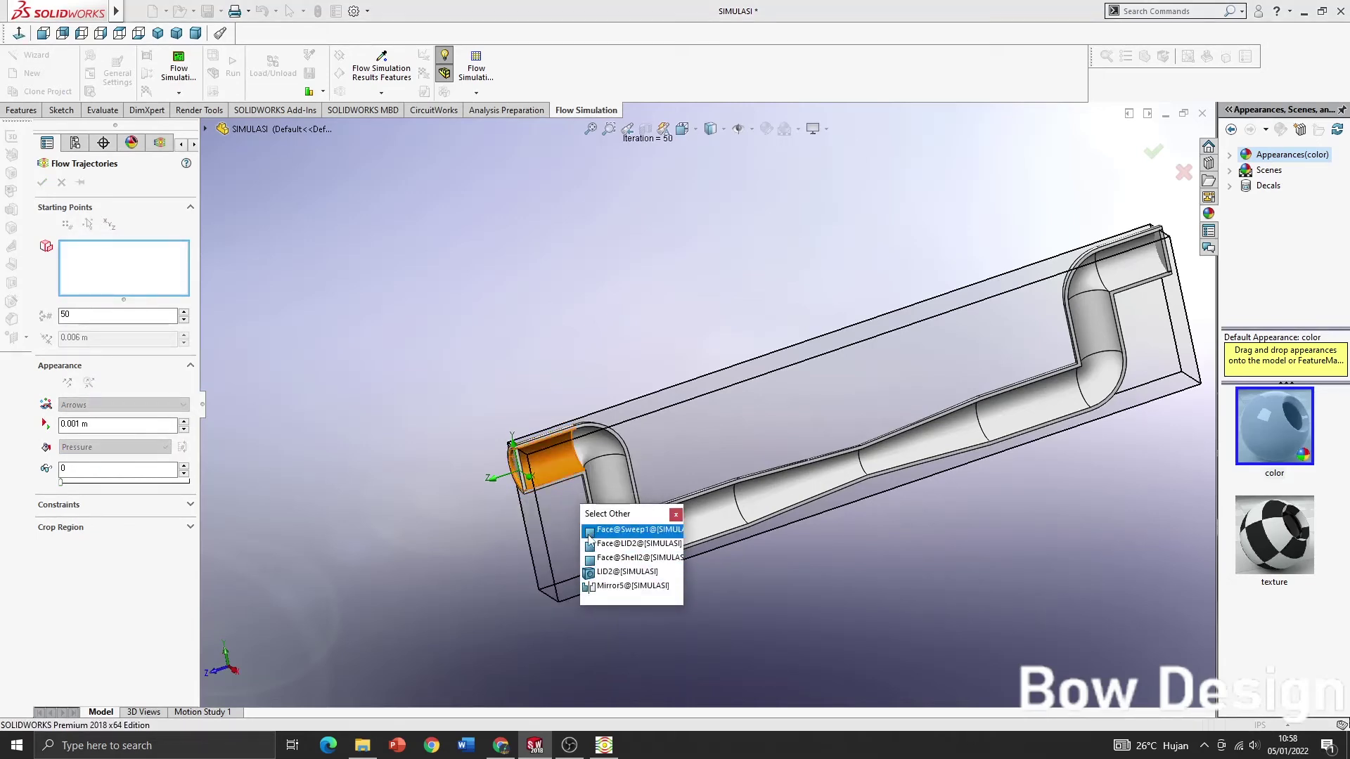
click(519, 473)
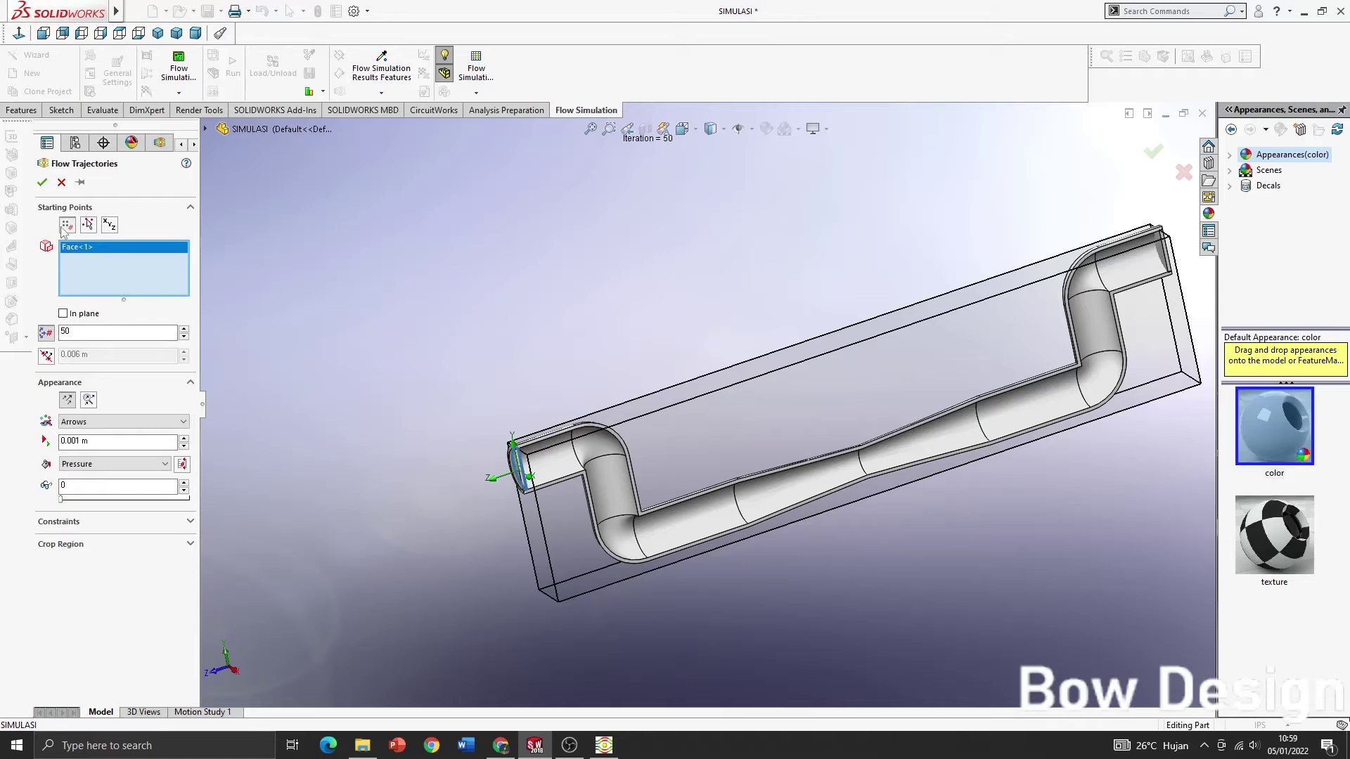
click(41, 183)
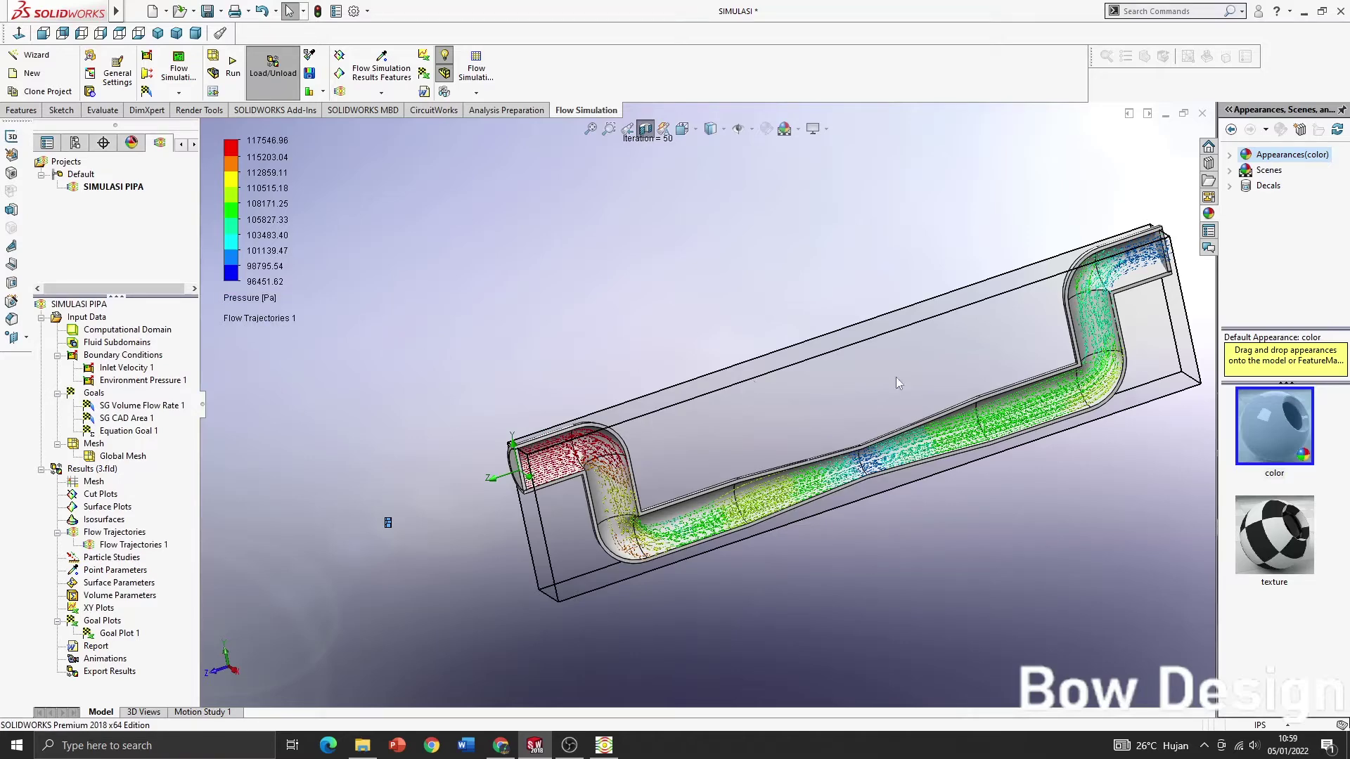
- Change the parameter displayed by the flow trajectories' colour legend to Velocity
scroll(896, 378, up, 3)
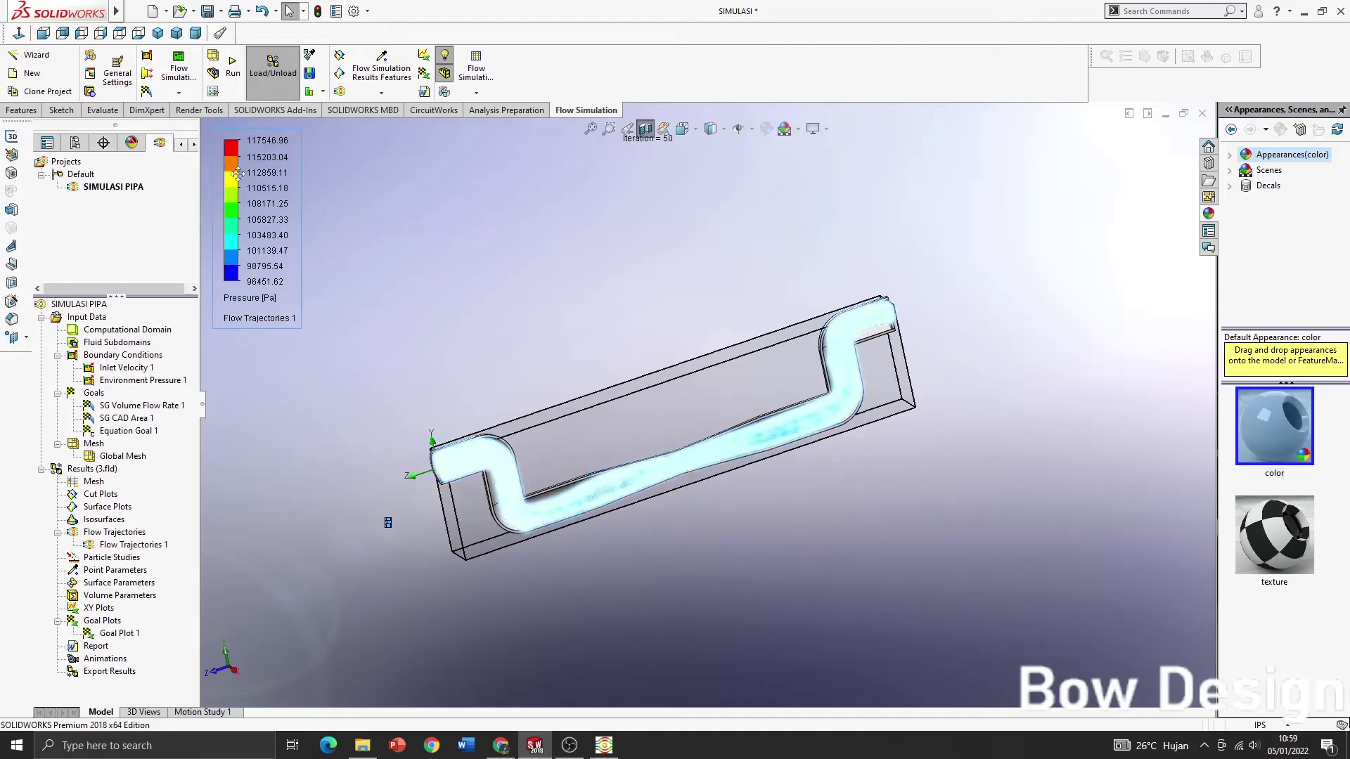
click(244, 299)
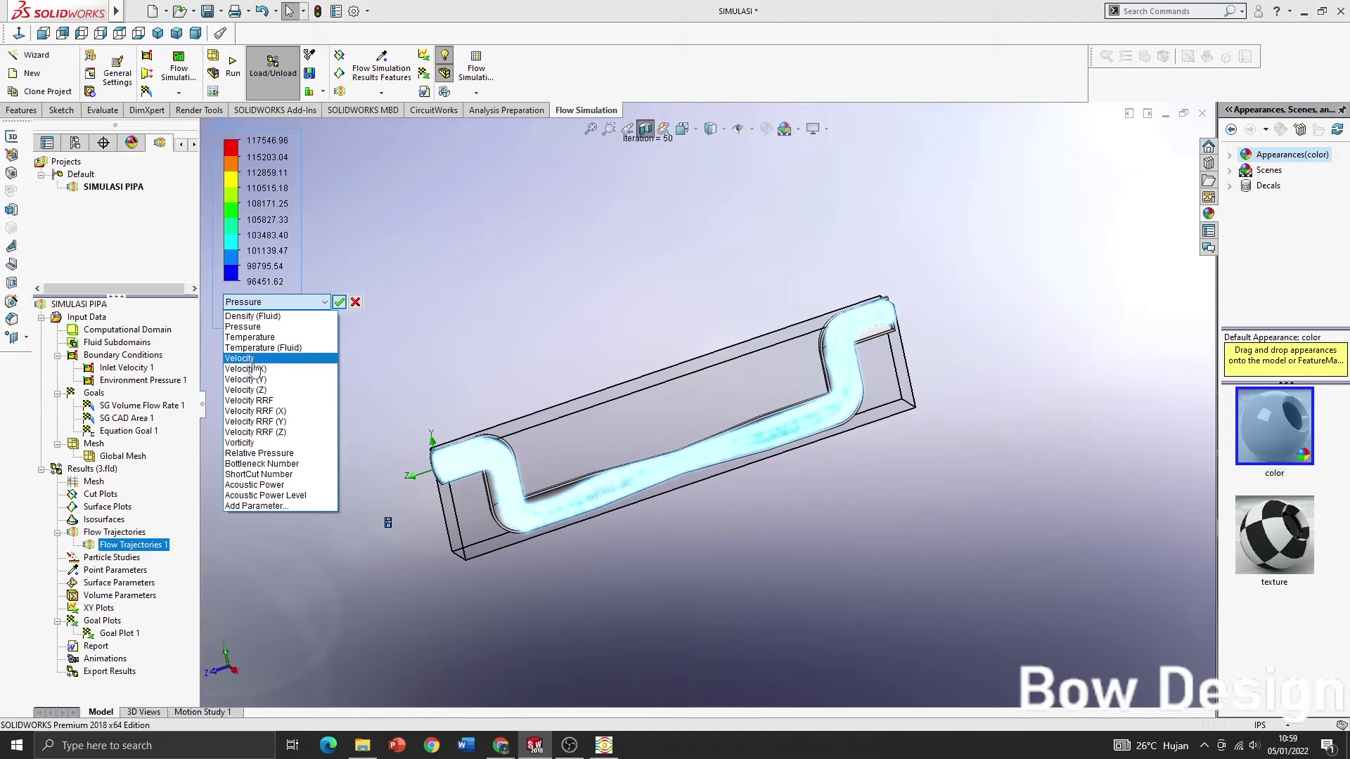
click(248, 358)
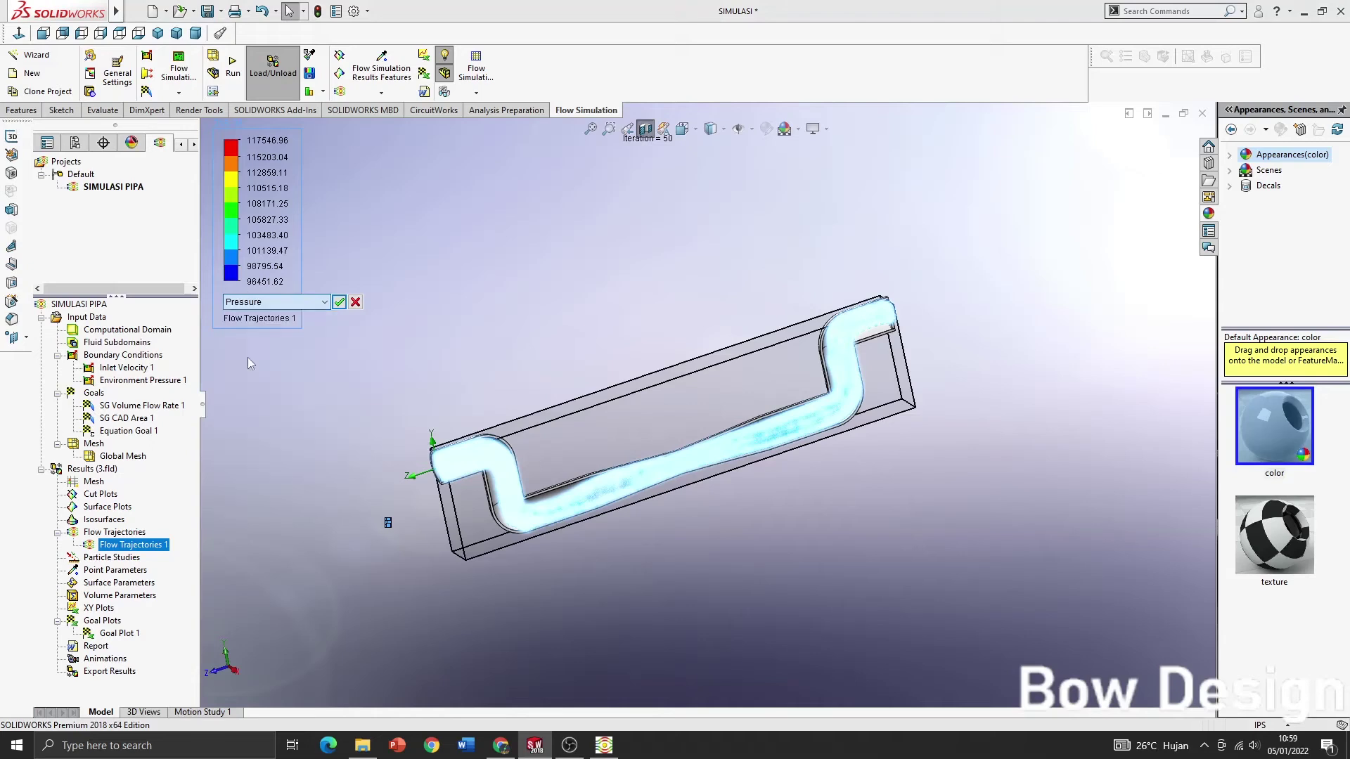
click(340, 302)
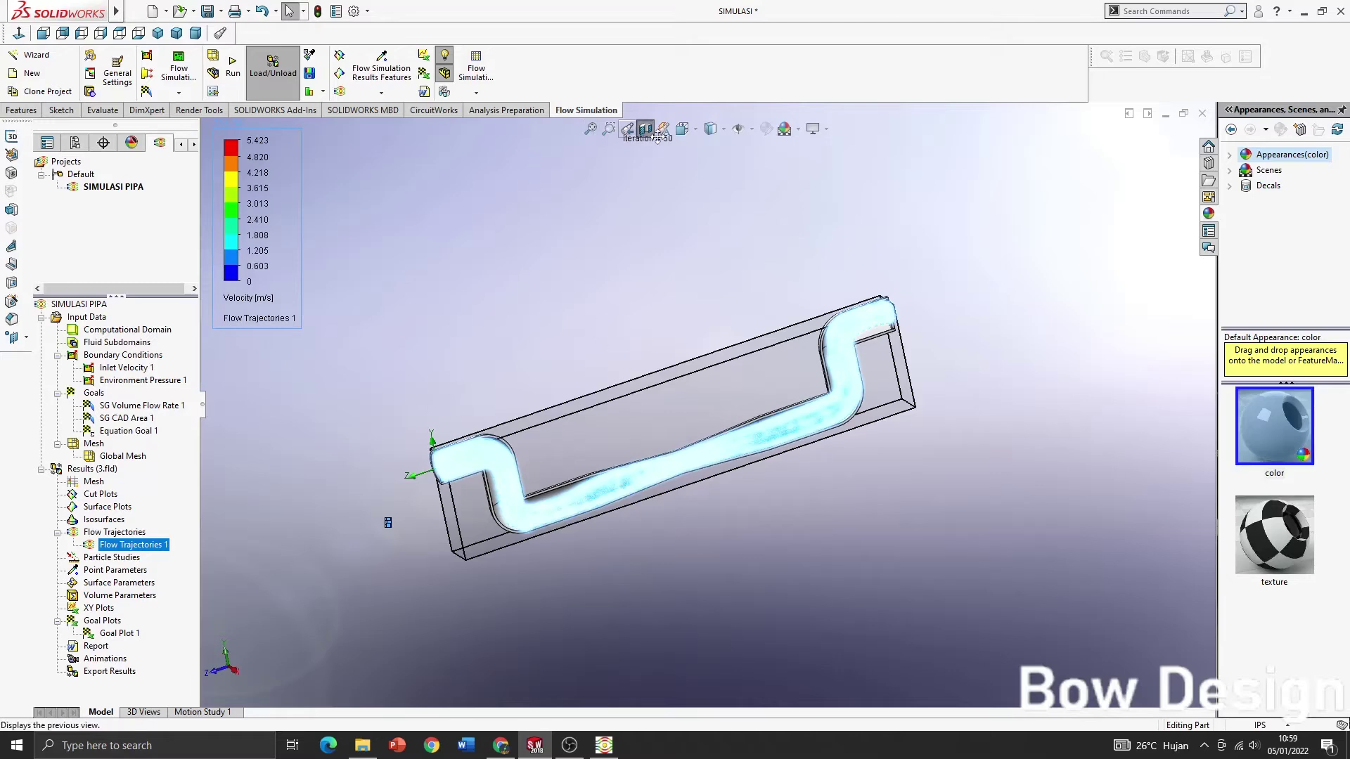
- Set the model transparency to 0.50 and turn off the section view to show the whole pipe
click(443, 93)
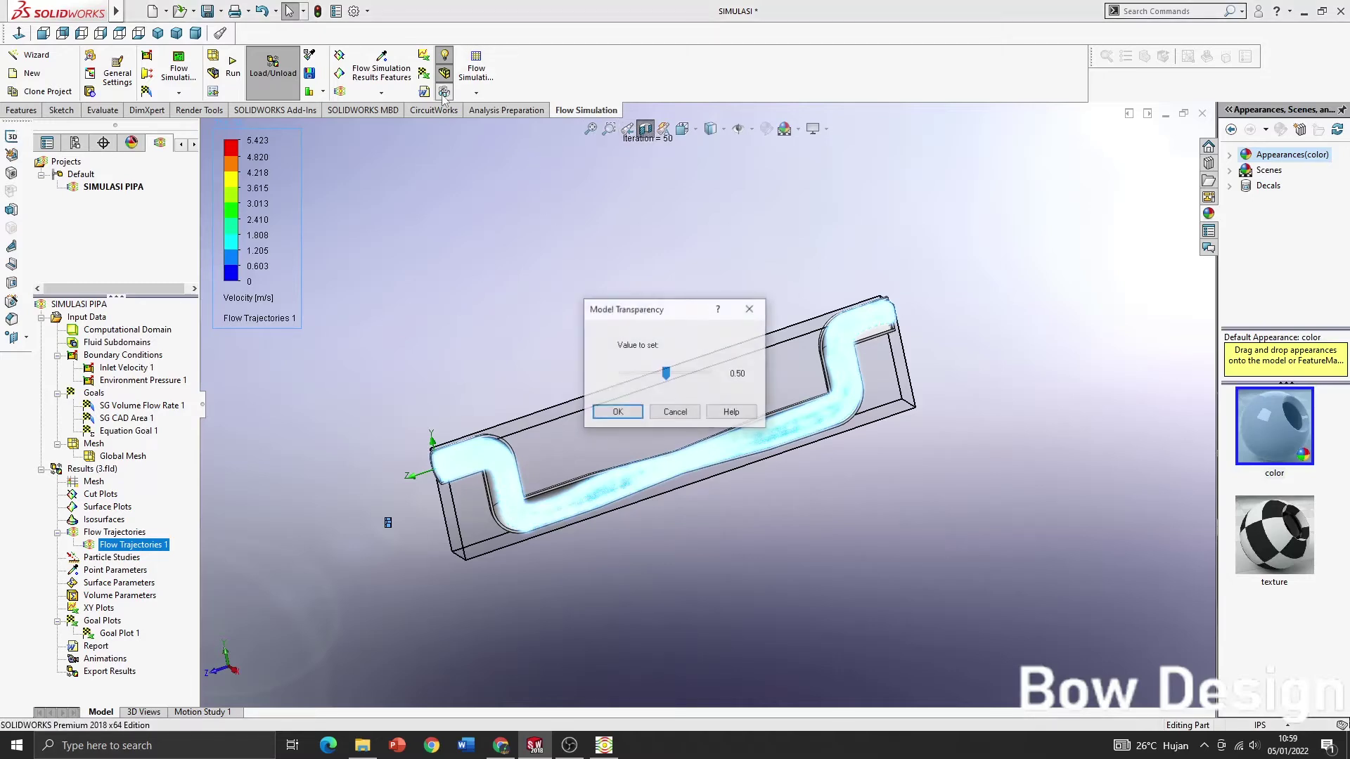
click(617, 413)
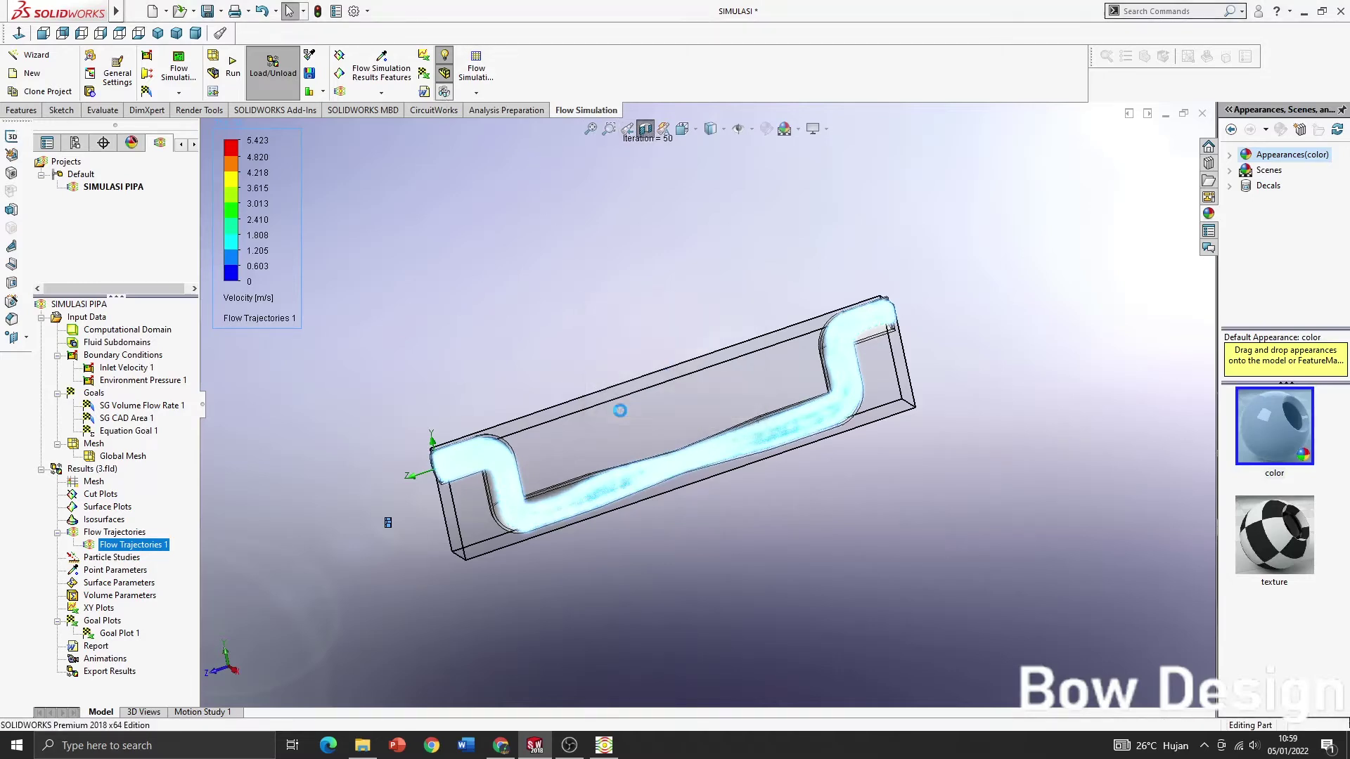
click(645, 131)
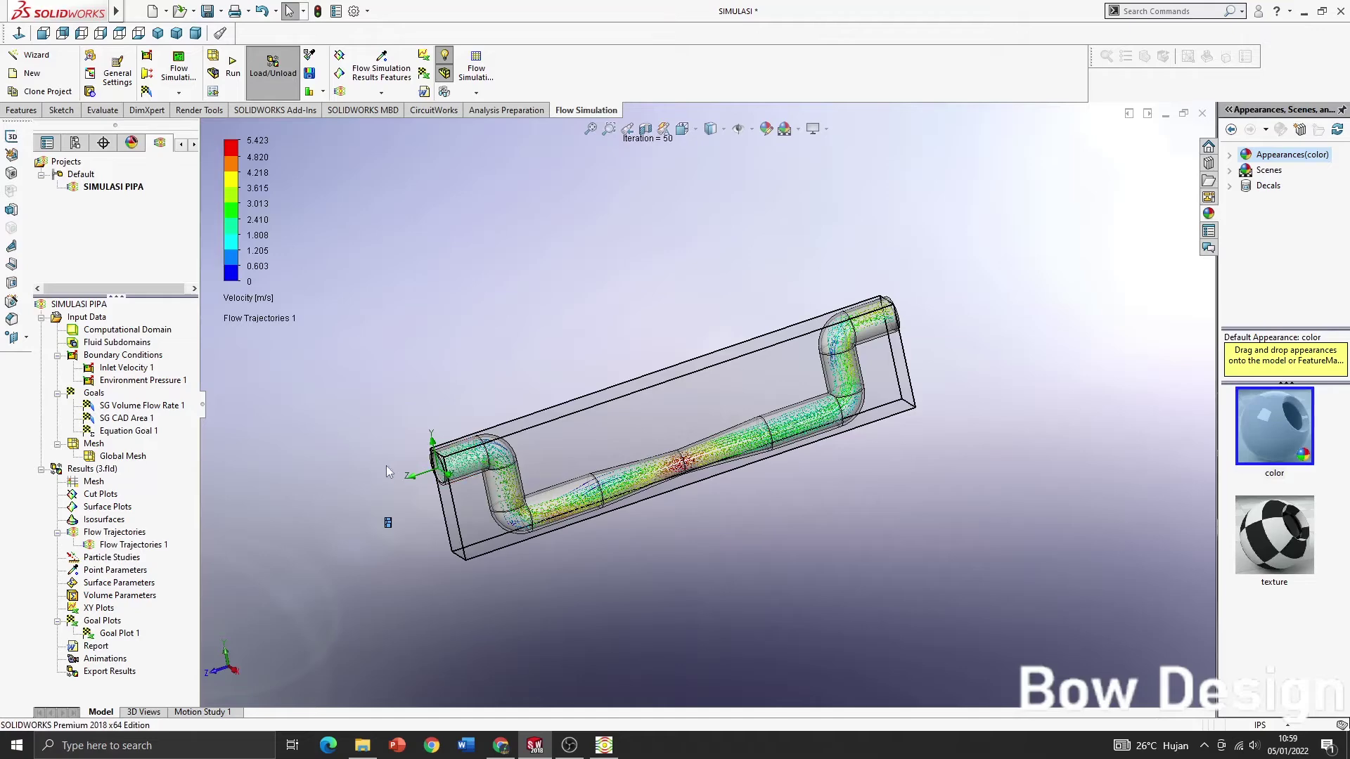
- Play all flow trajectories as an animation and set the model to the isometric view
scroll(457, 478, down, 3)
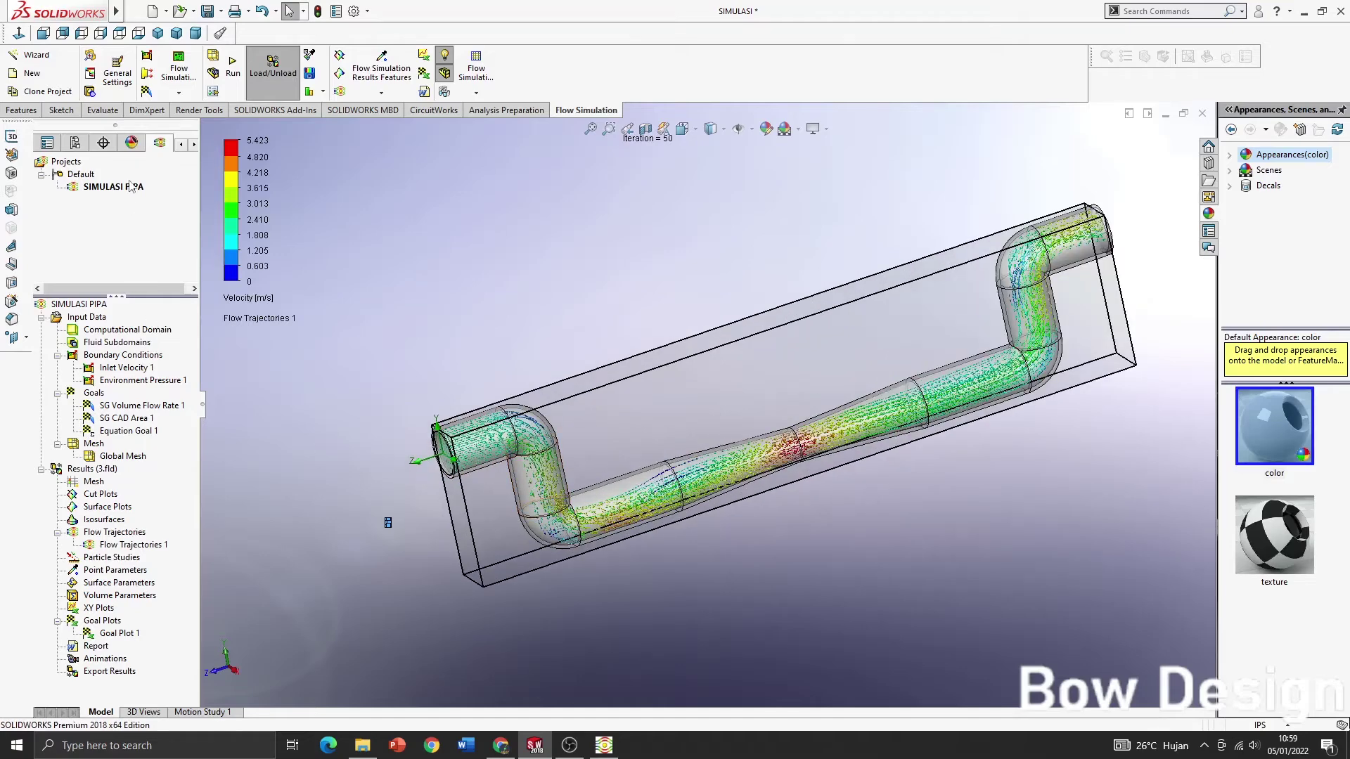
right_click(106, 536)
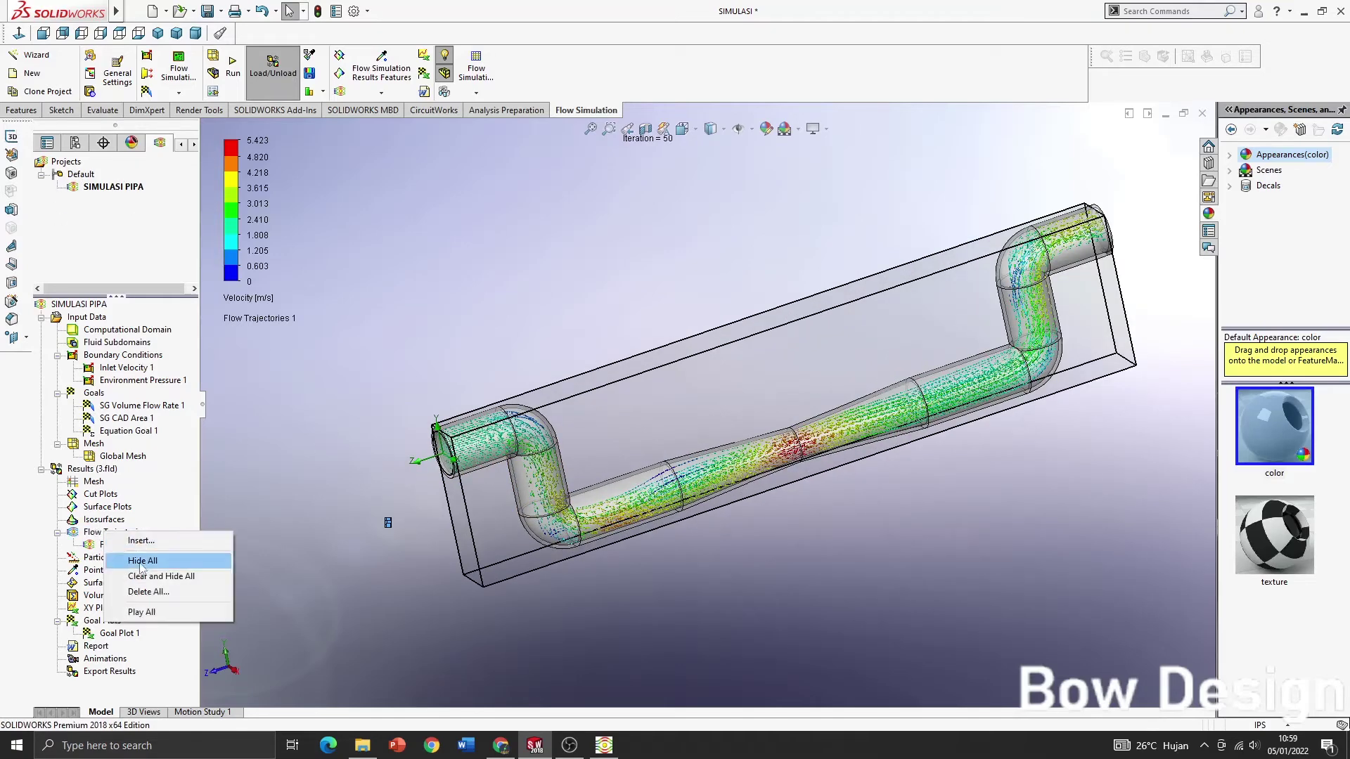
click(141, 612)
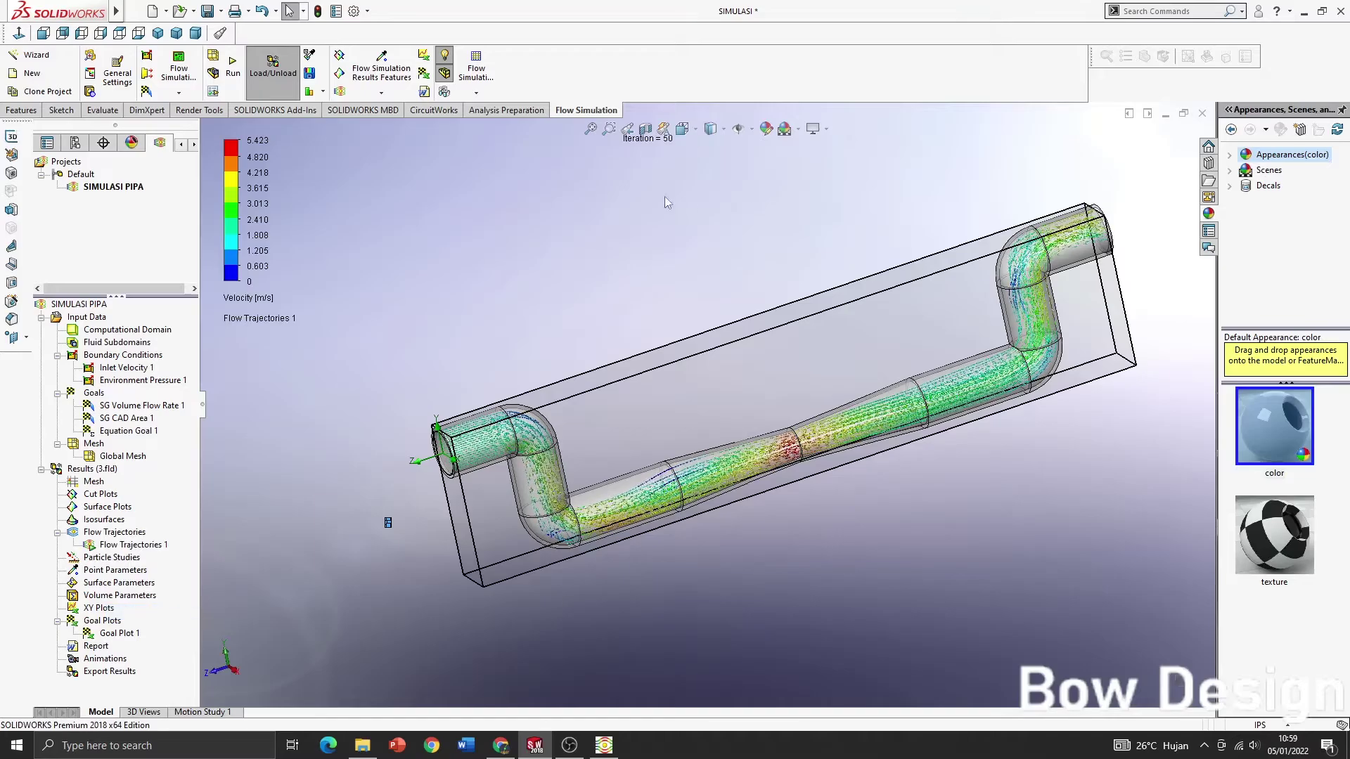
click(686, 130)
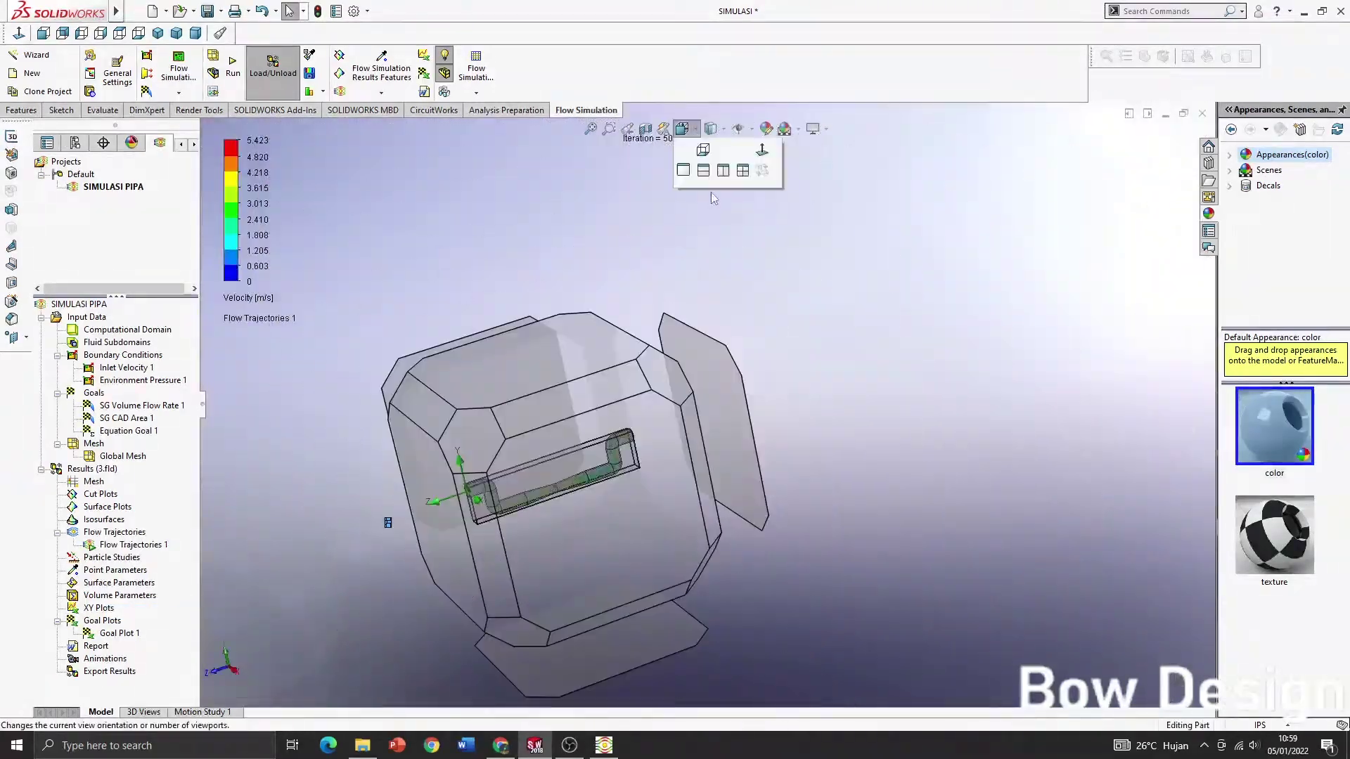
click(761, 168)
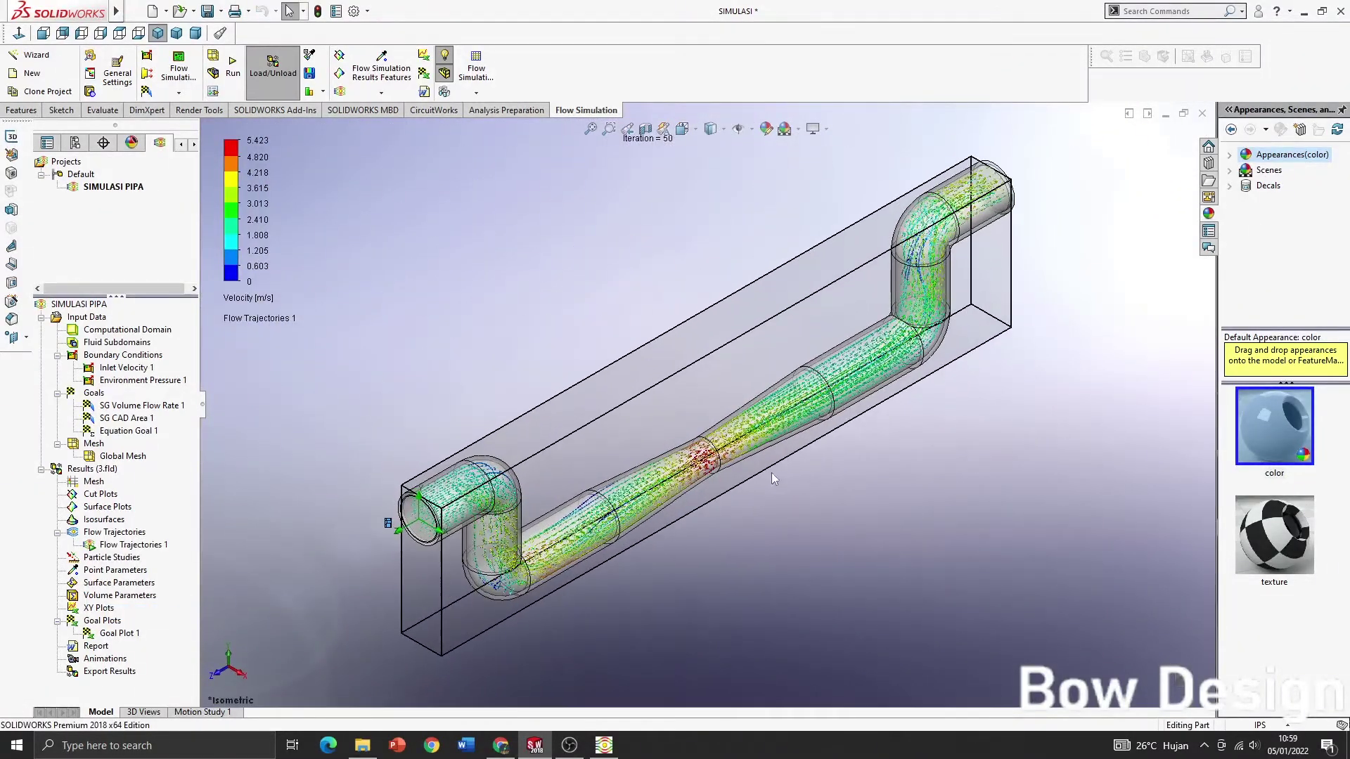
- Move the velocity legend of the flow trajectories beside the narrowed middle section of the pipe
scroll(648, 534, down, 5)
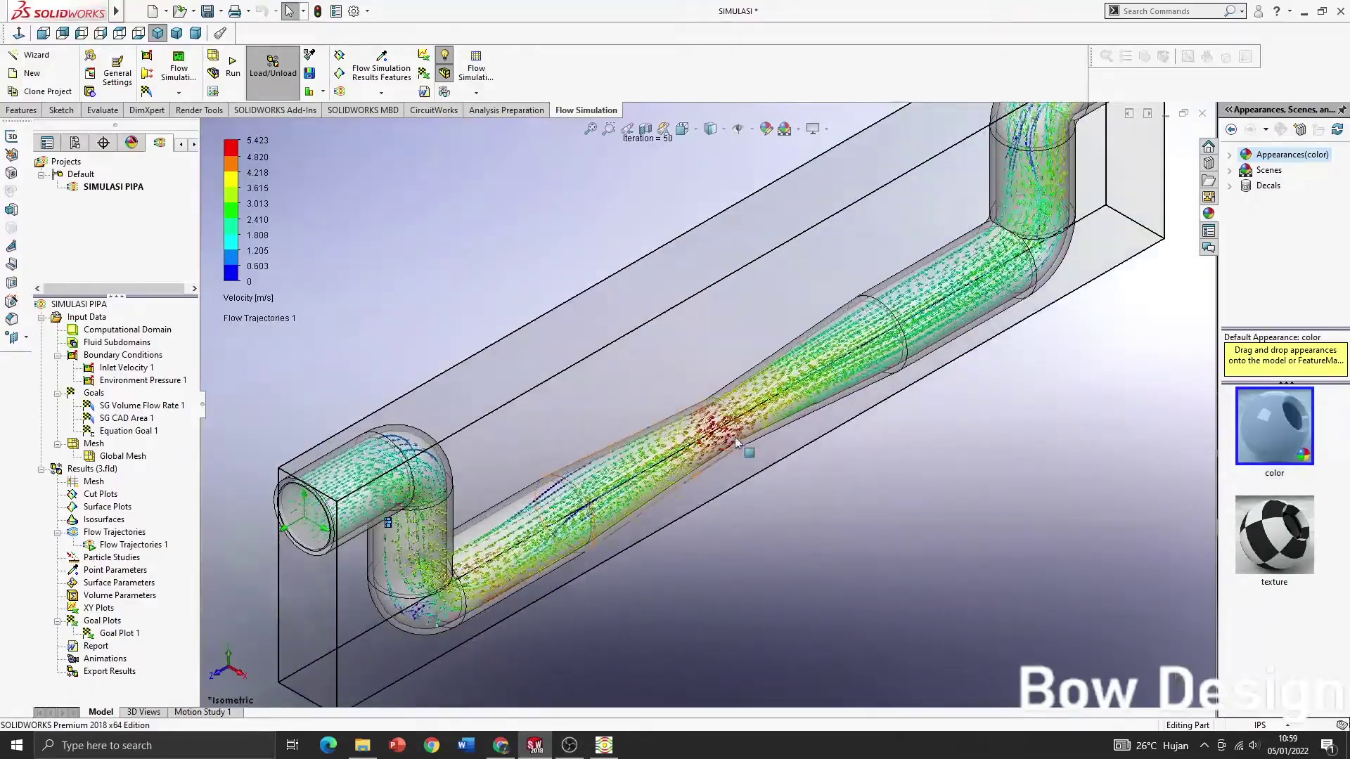
scroll(736, 437, down, 5)
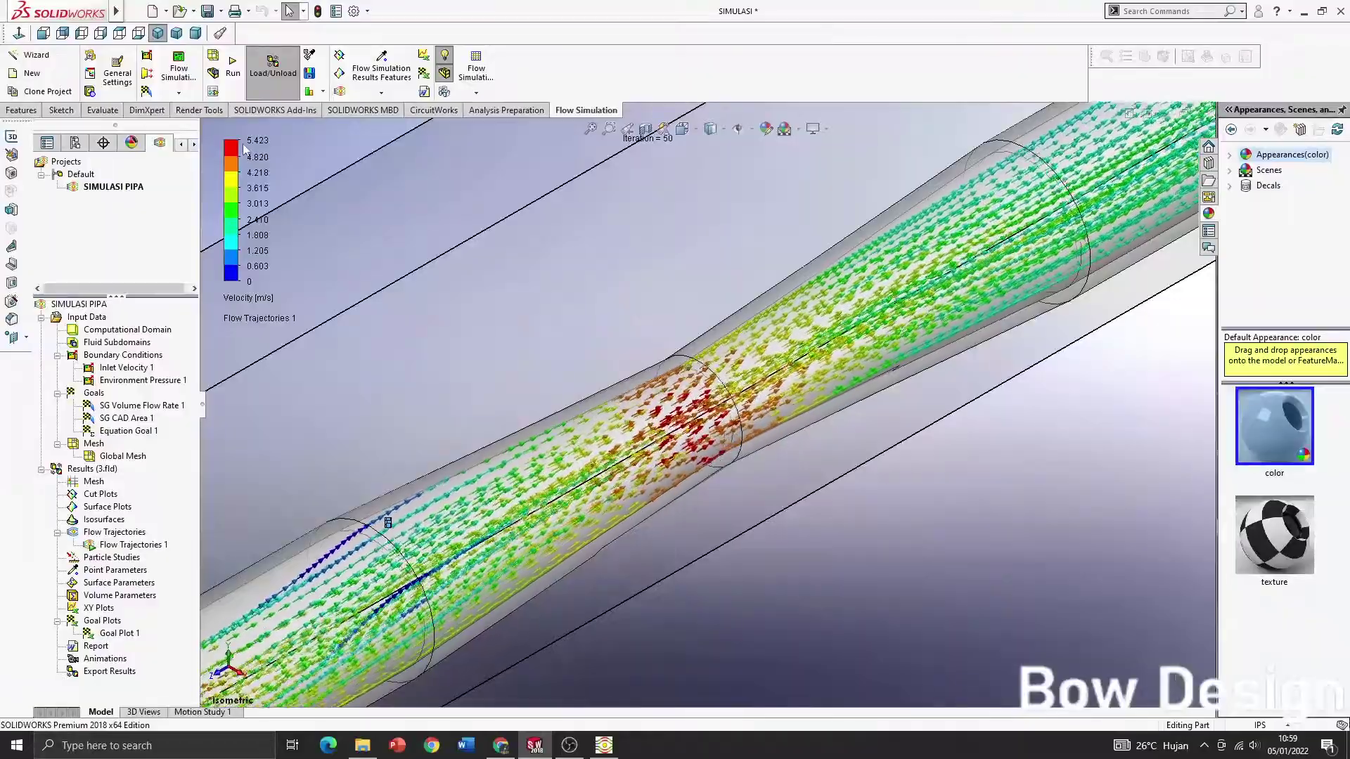
scroll(691, 419, down, 4)
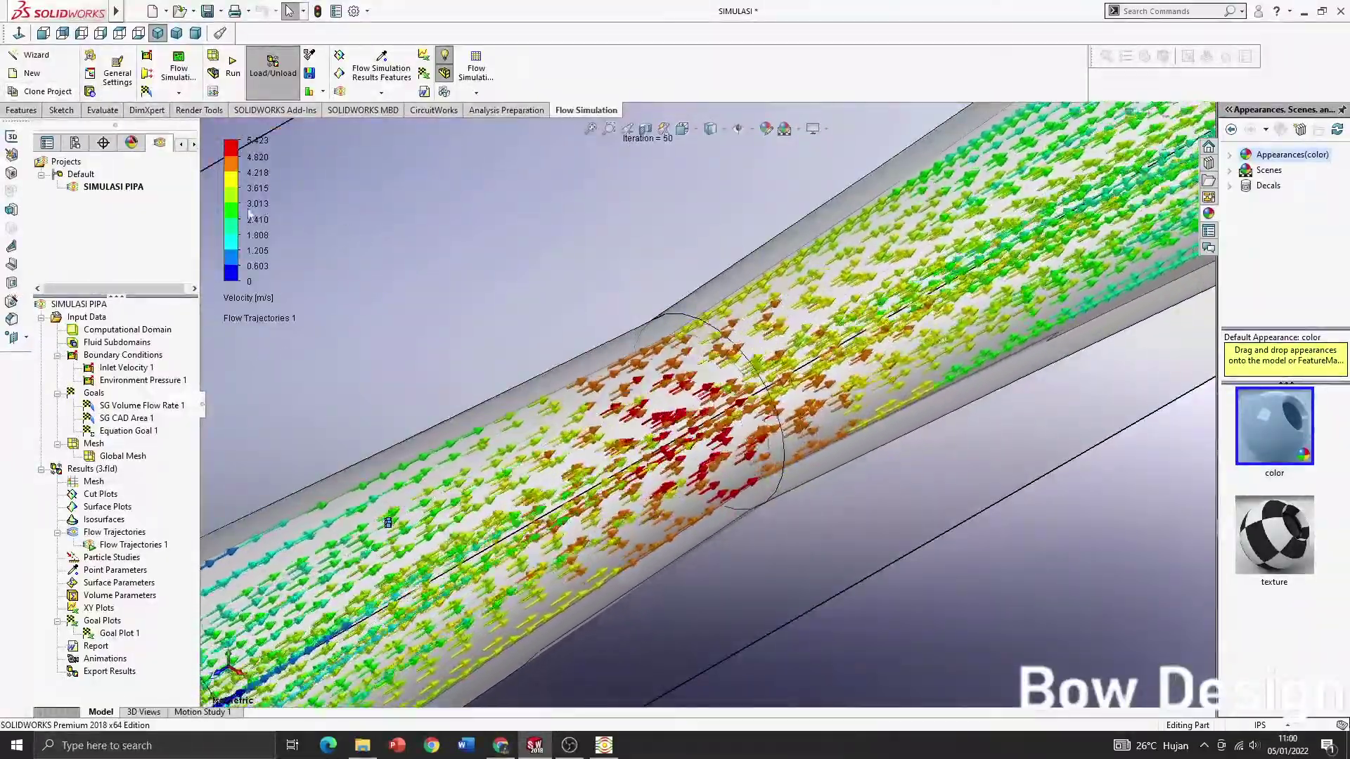
click(133, 544)
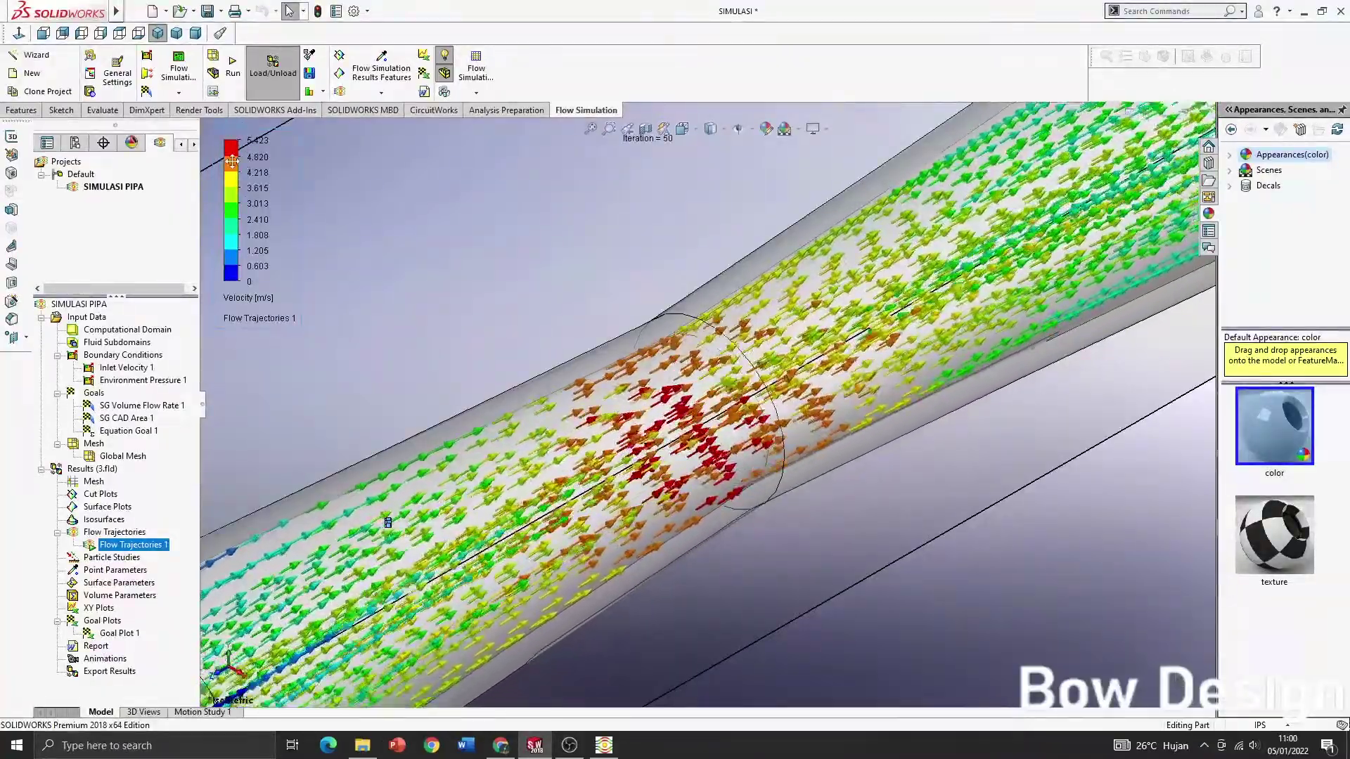
drag(243, 166, 806, 520)
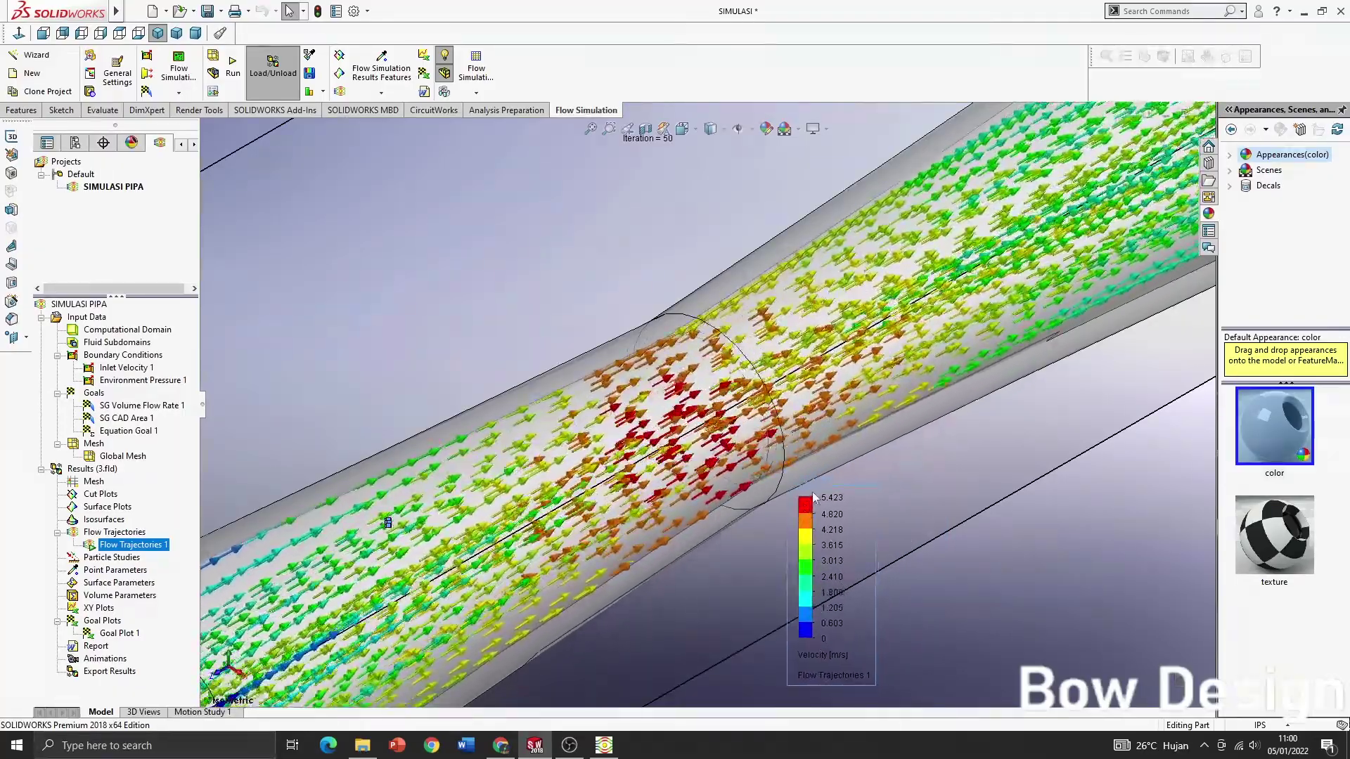
- Examine the animated velocity arrows at the narrowed section, the outlet bend and the inlet, comparing their colours with the legend
scroll(806, 517, down, 1)
scroll(800, 487, up, 2)
scroll(798, 483, up, 5)
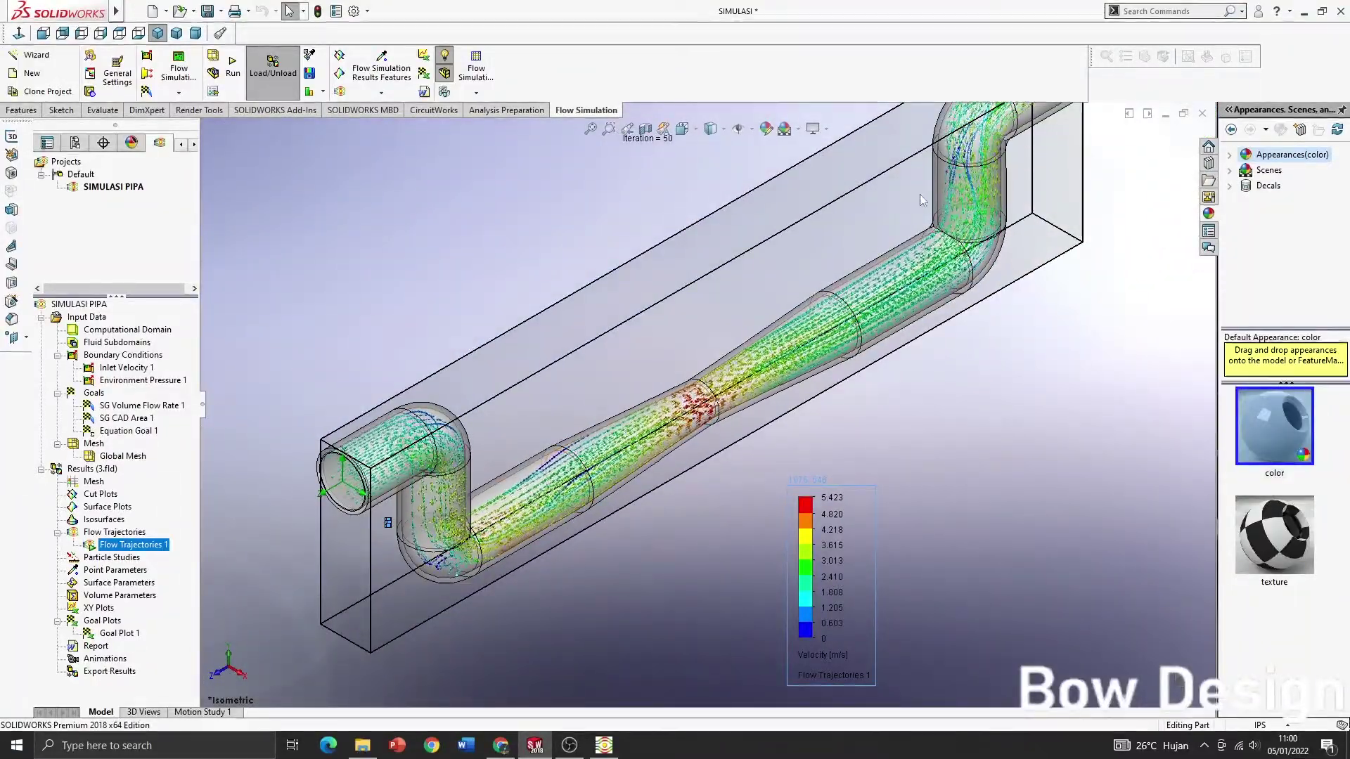
scroll(661, 443, up, 3)
scroll(906, 236, down, 2)
scroll(906, 235, down, 4)
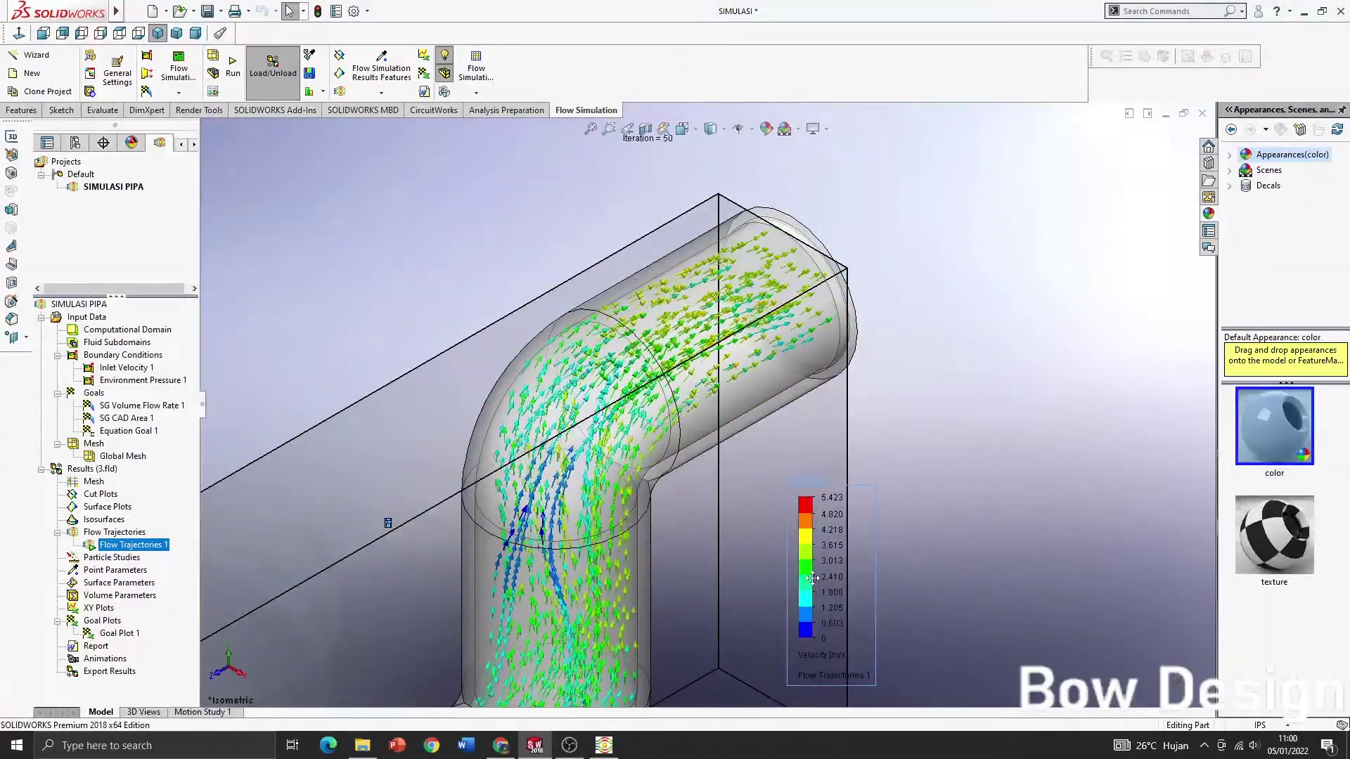
scroll(641, 576, down, 2)
scroll(641, 576, up, 10)
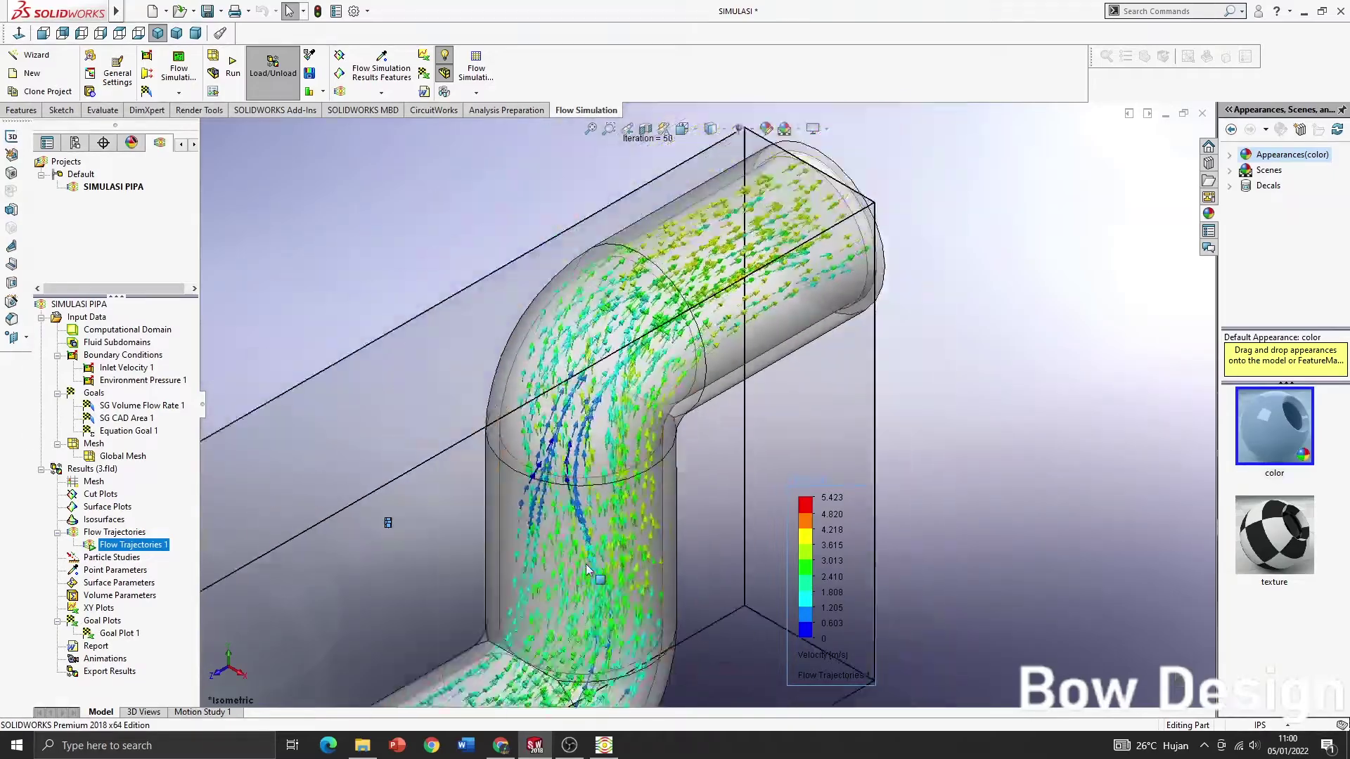
scroll(669, 458, down, 8)
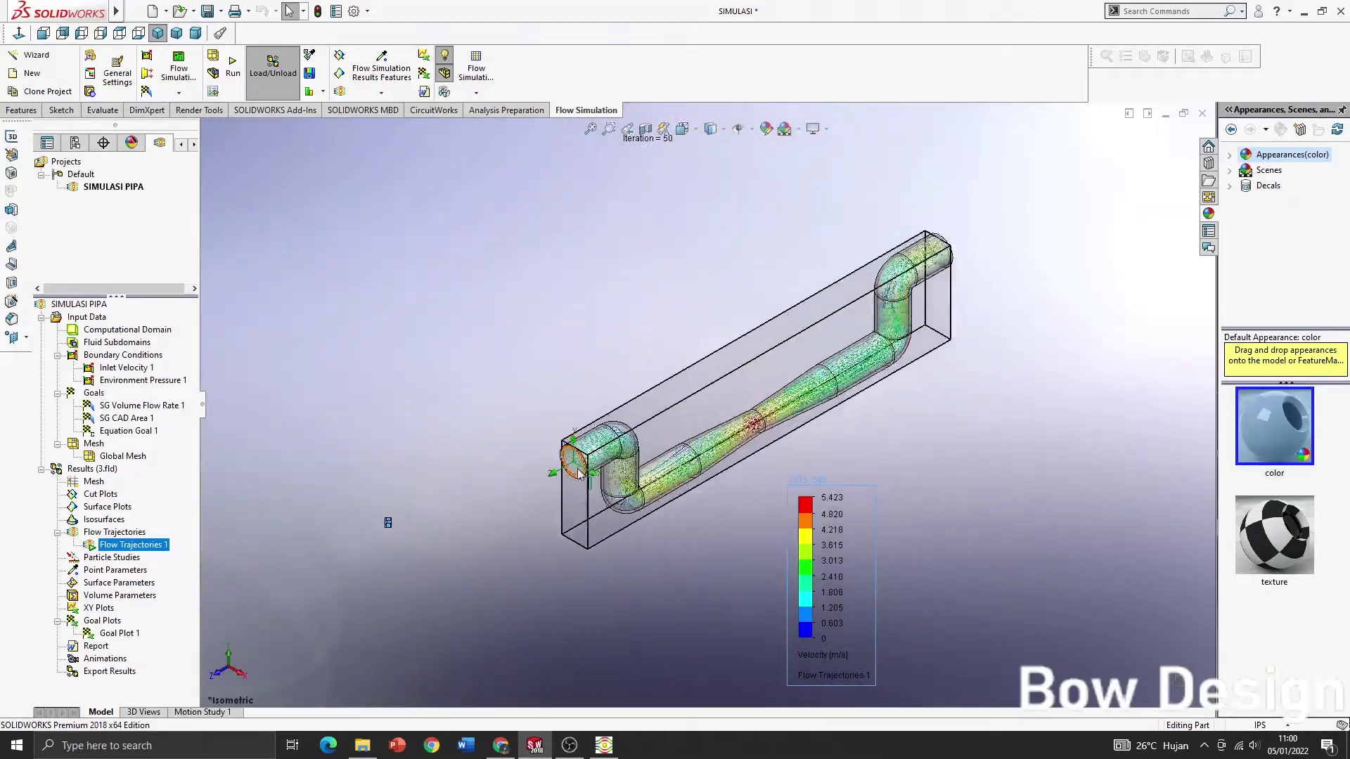
scroll(669, 458, up, 10)
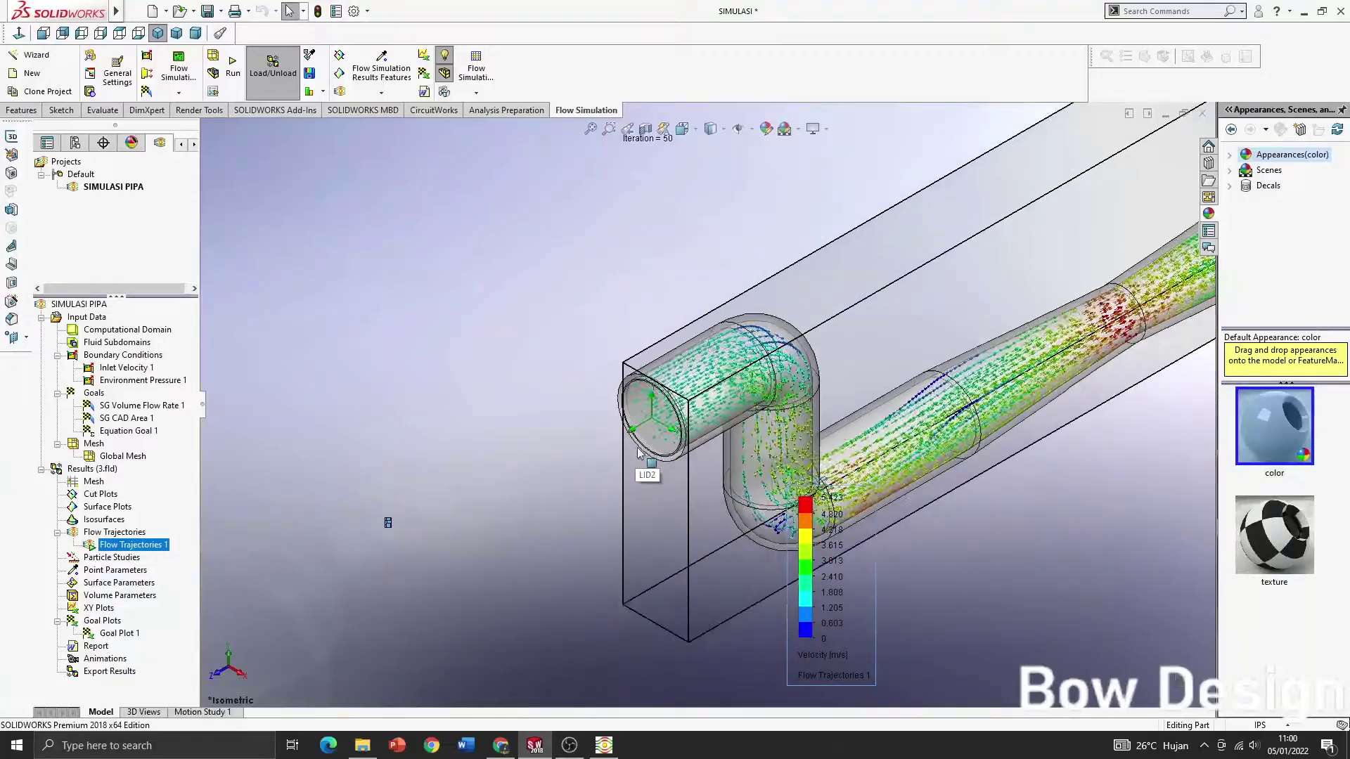
scroll(849, 376, down, 8)
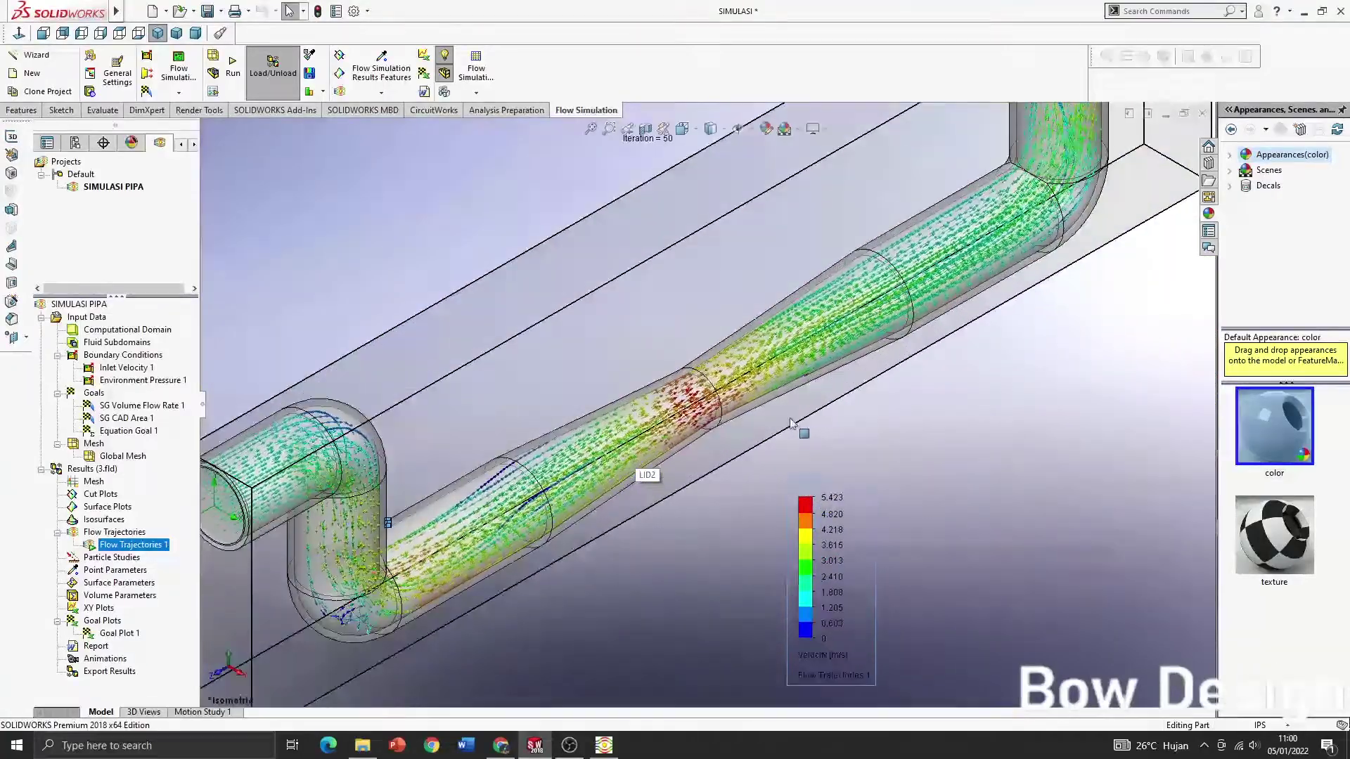
scroll(741, 399, up, 6)
scroll(680, 393, down, 6)
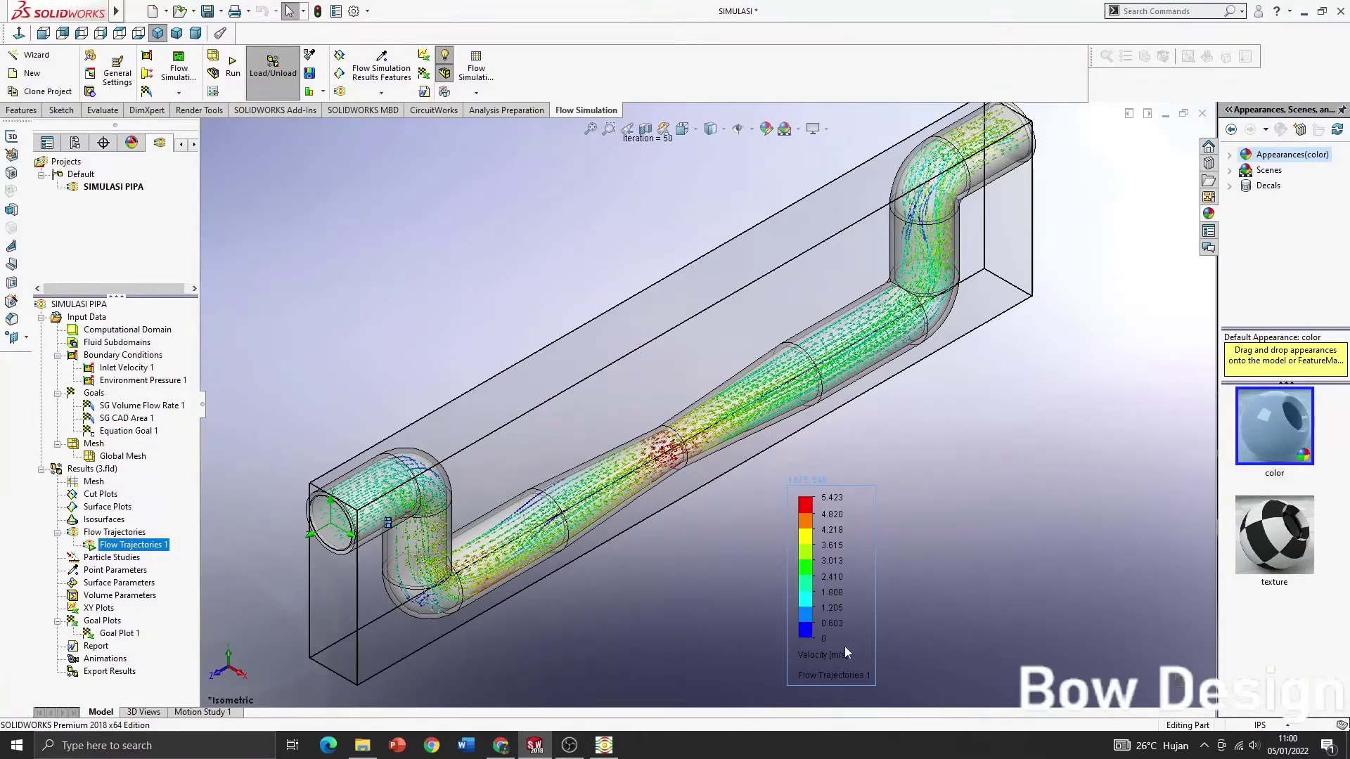
- Insert a new goal plot covering all goals, show its summary table to check the Equation Goal 1 row, and keep the plot
mouse_move(602, 745)
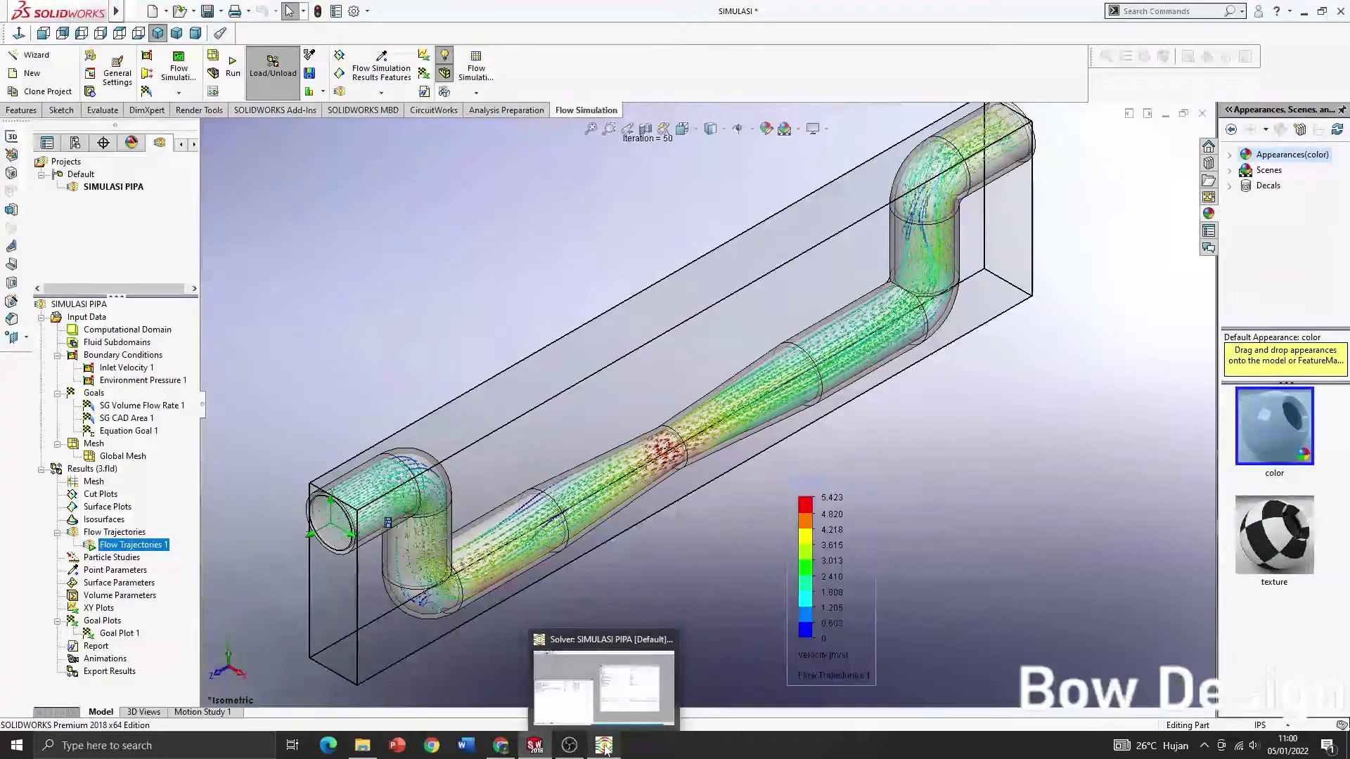
mouse_move(569, 710)
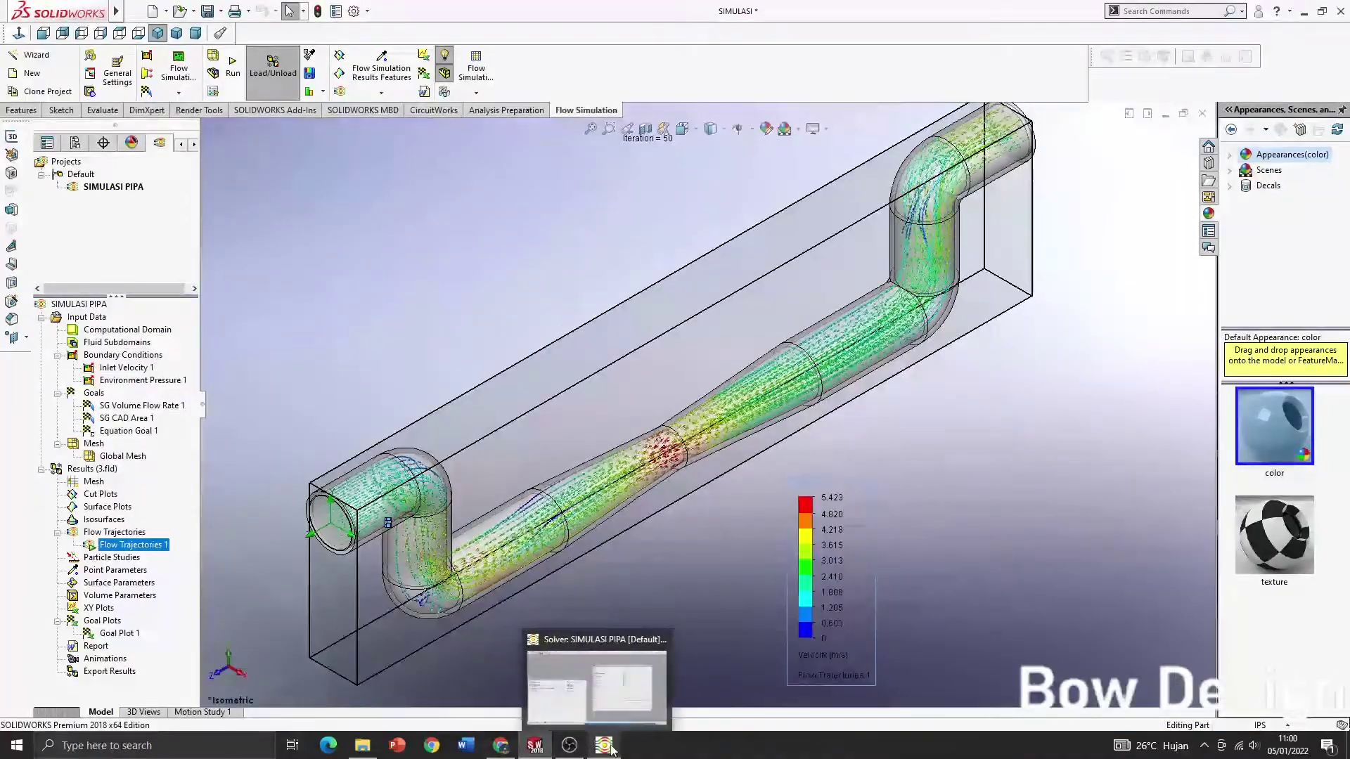
right_click(100, 621)
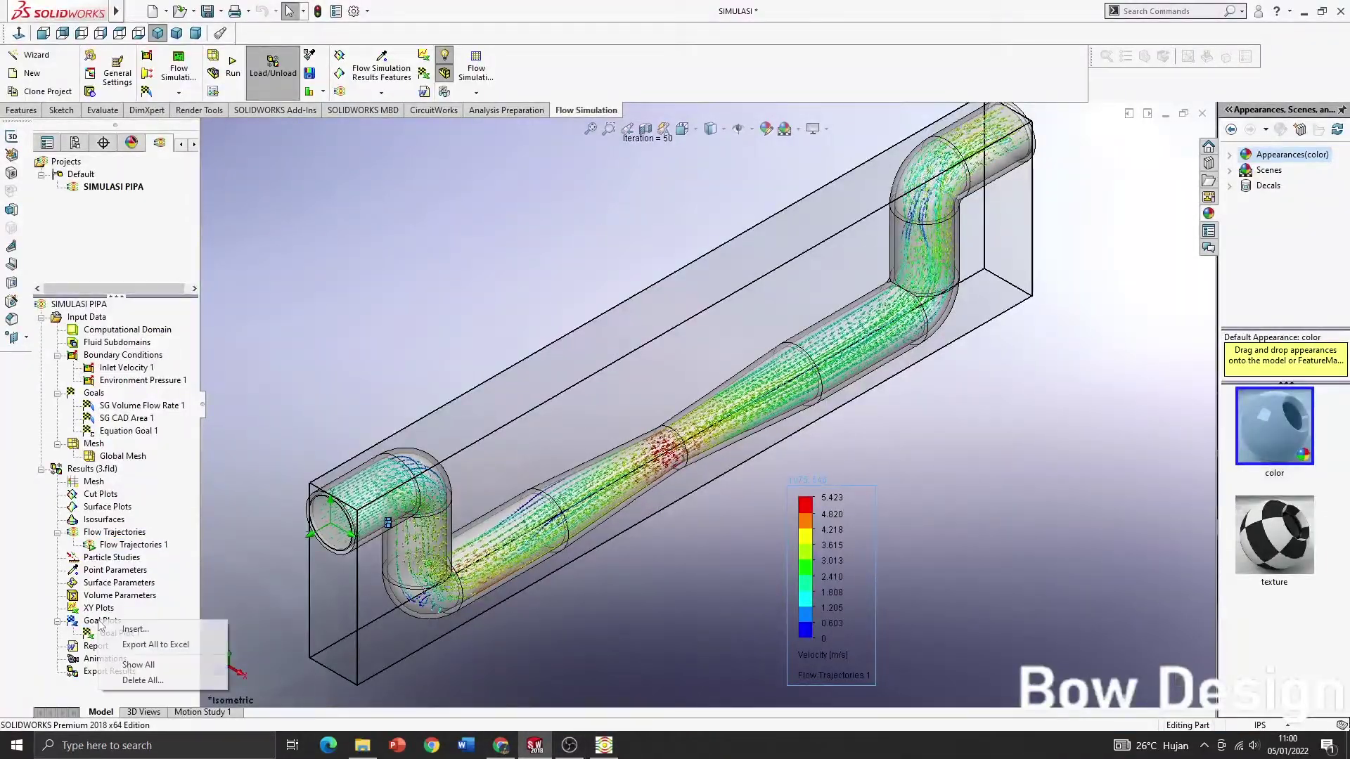
click(137, 629)
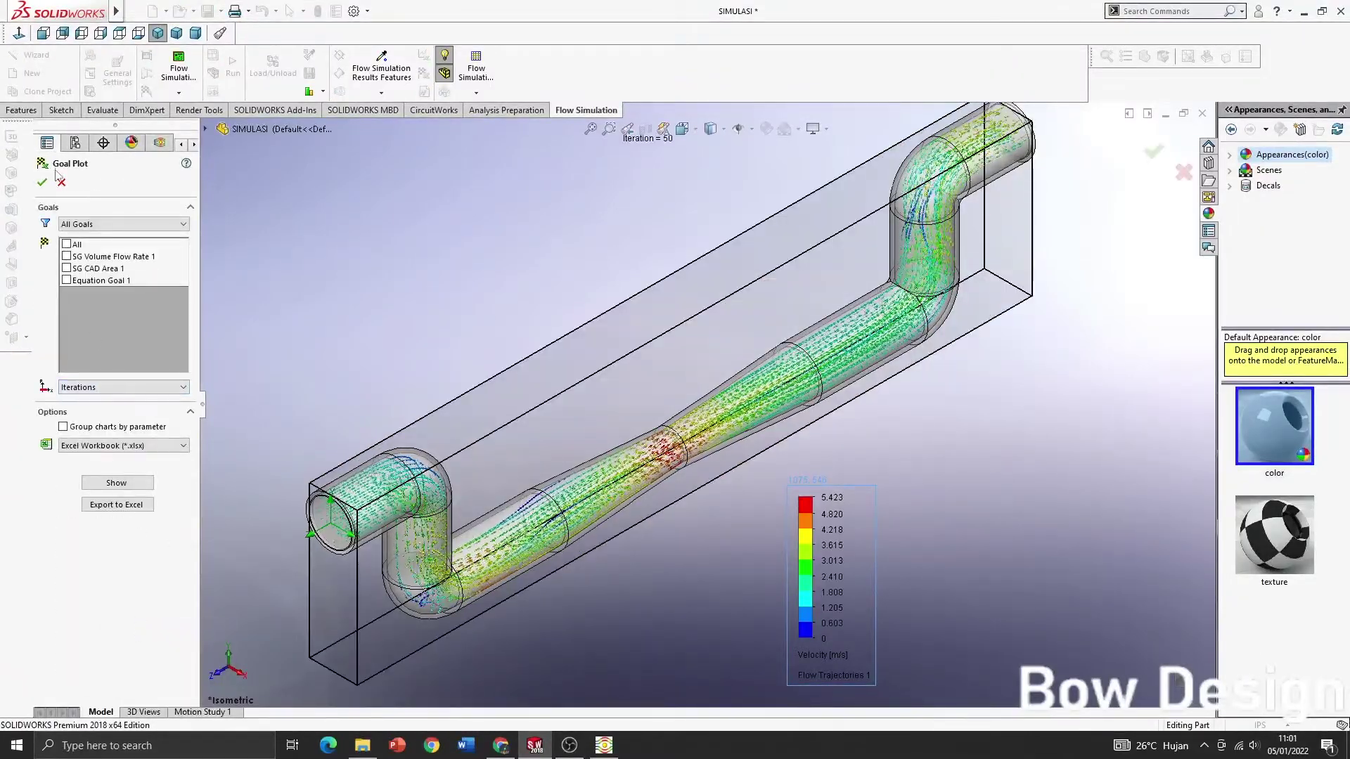
click(131, 484)
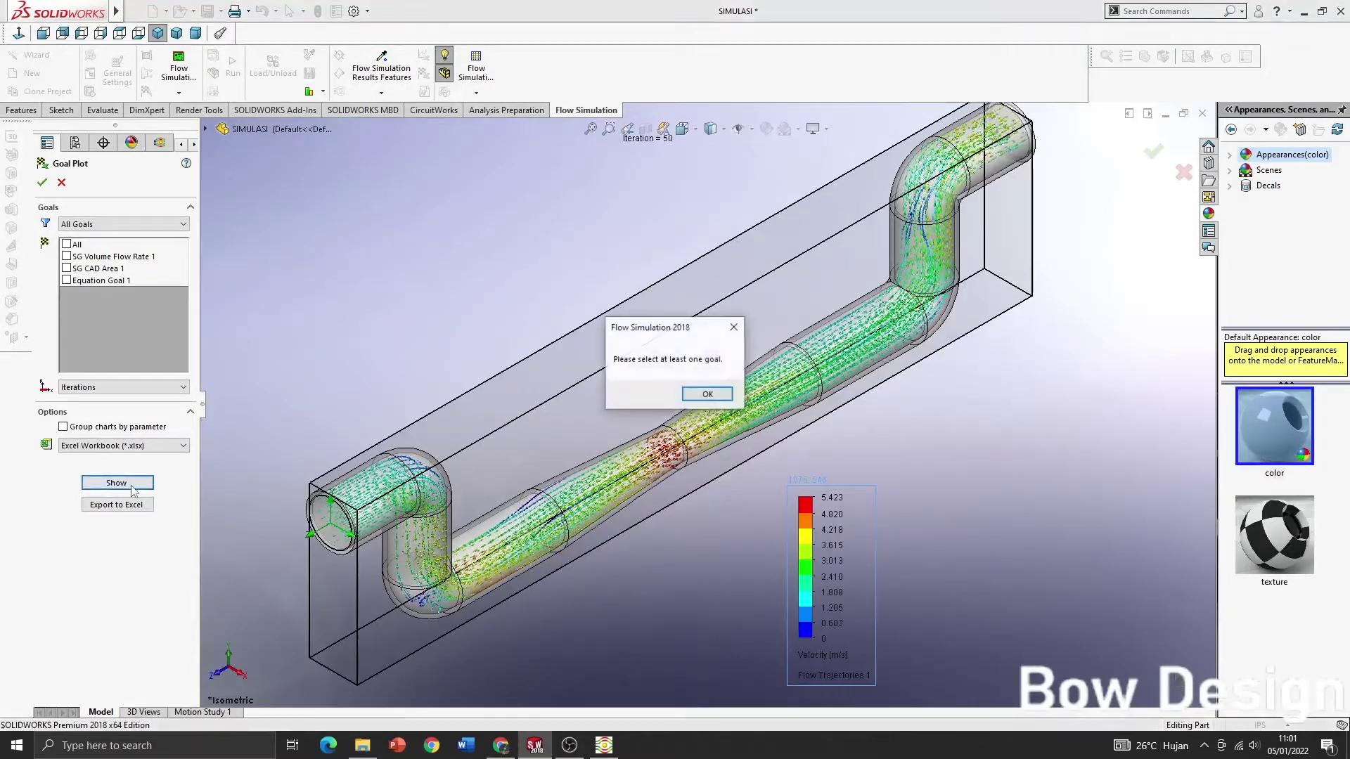
click(733, 327)
click(67, 245)
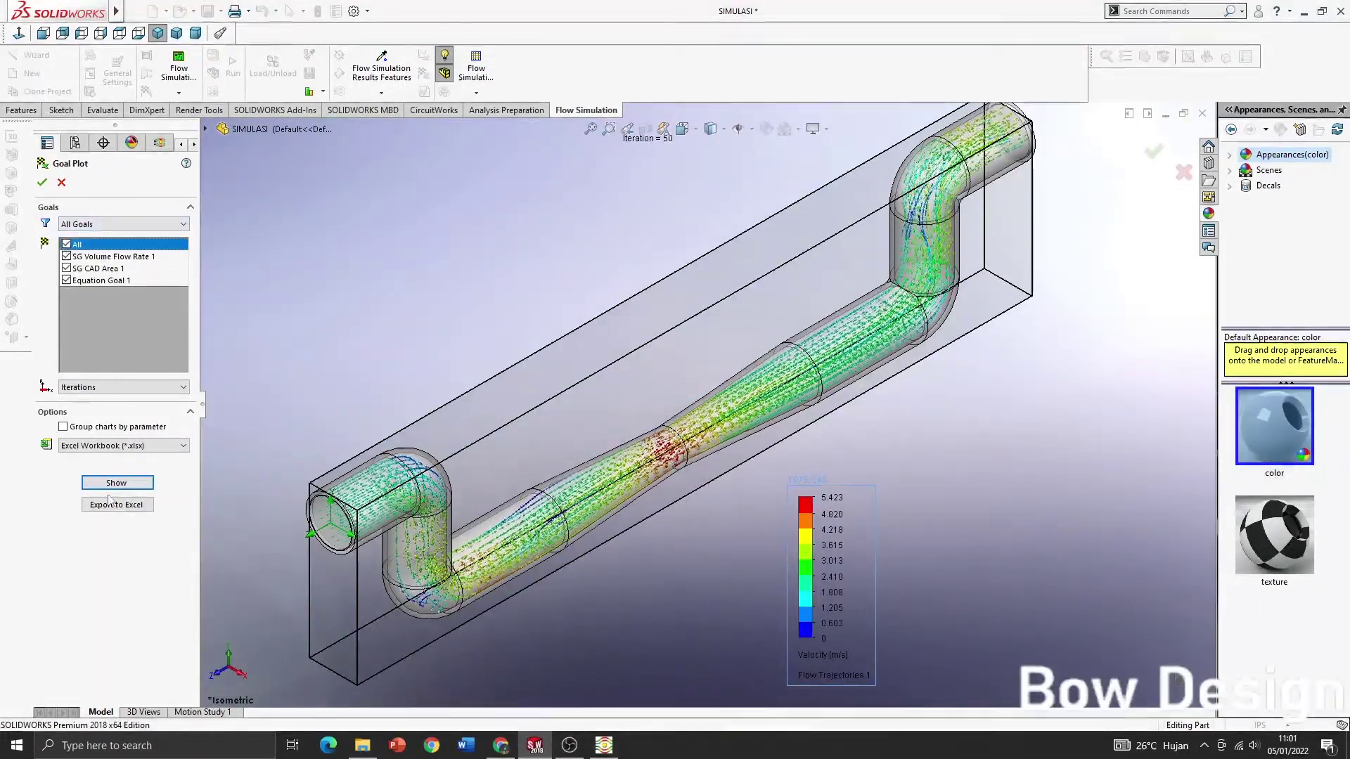
click(110, 483)
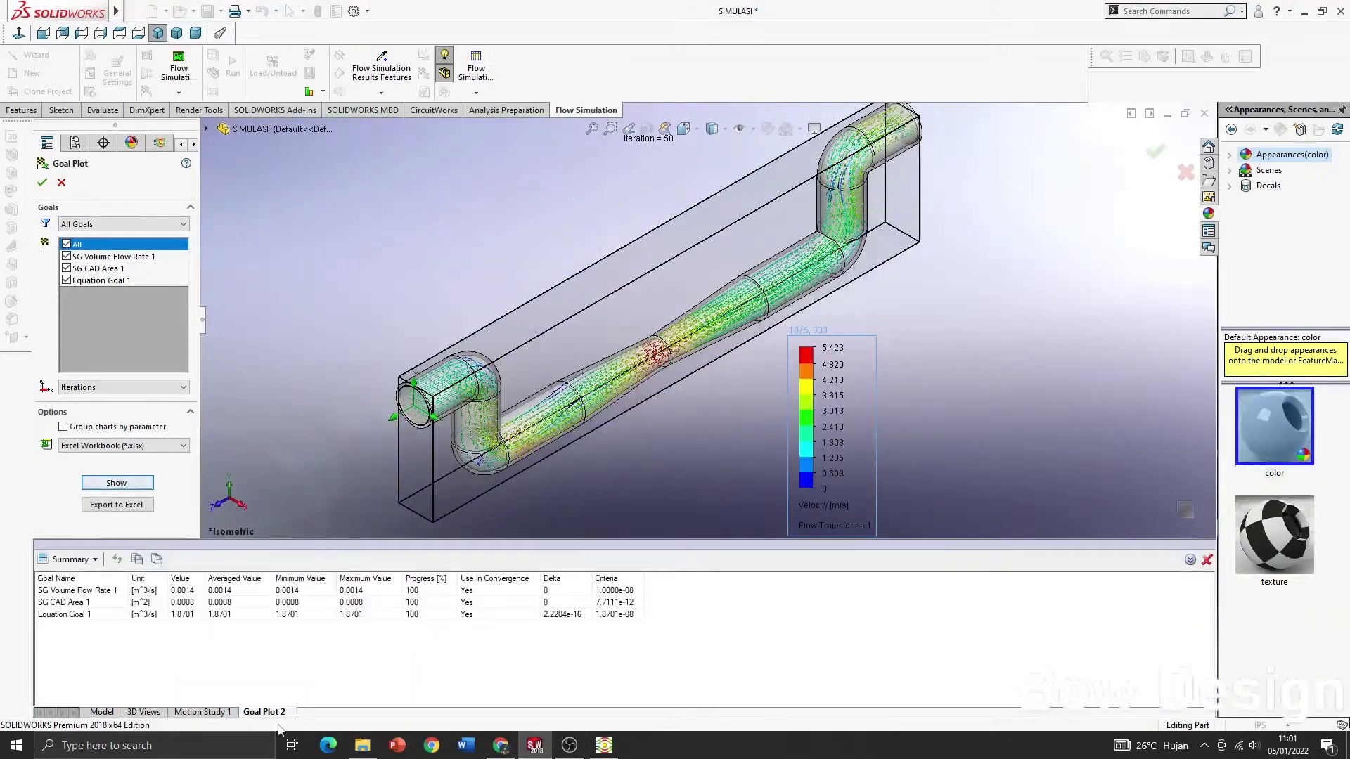
click(54, 616)
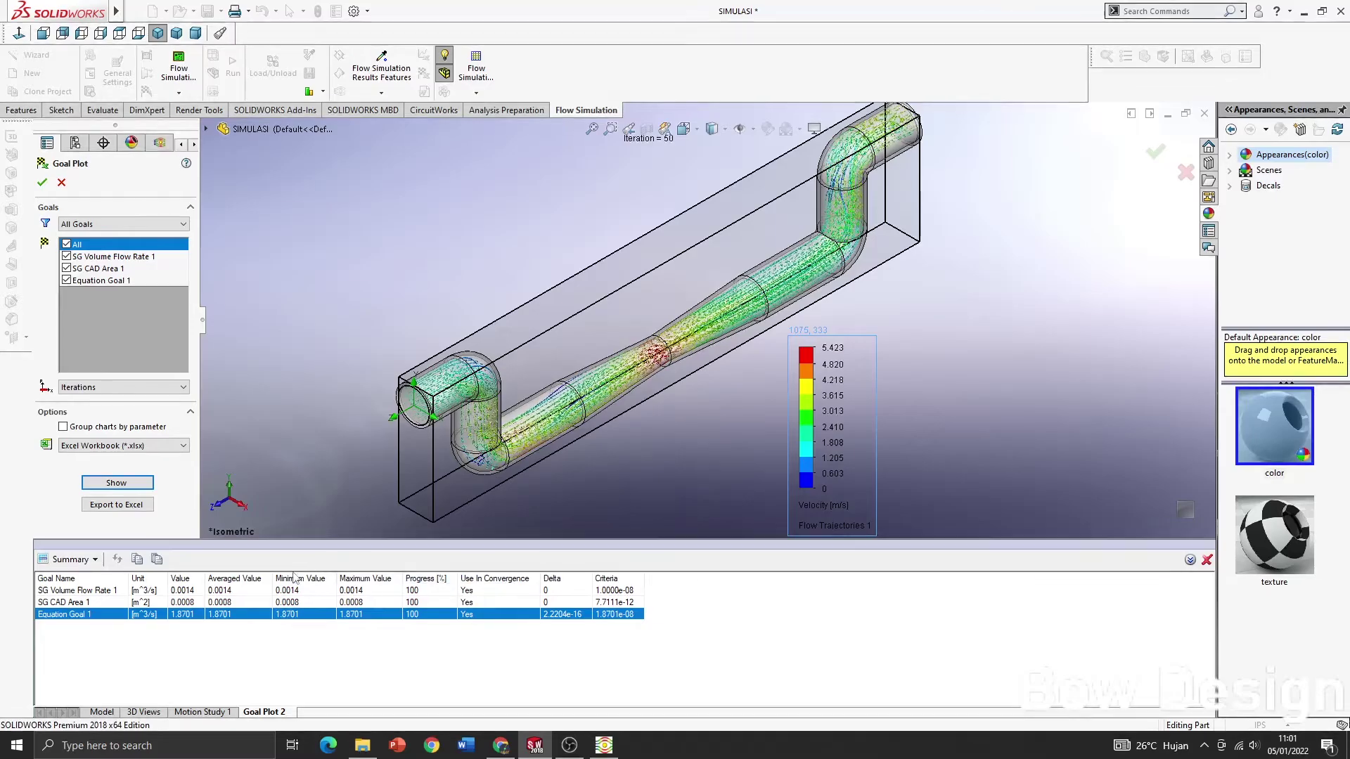
click(42, 183)
scroll(676, 436, down, 3)
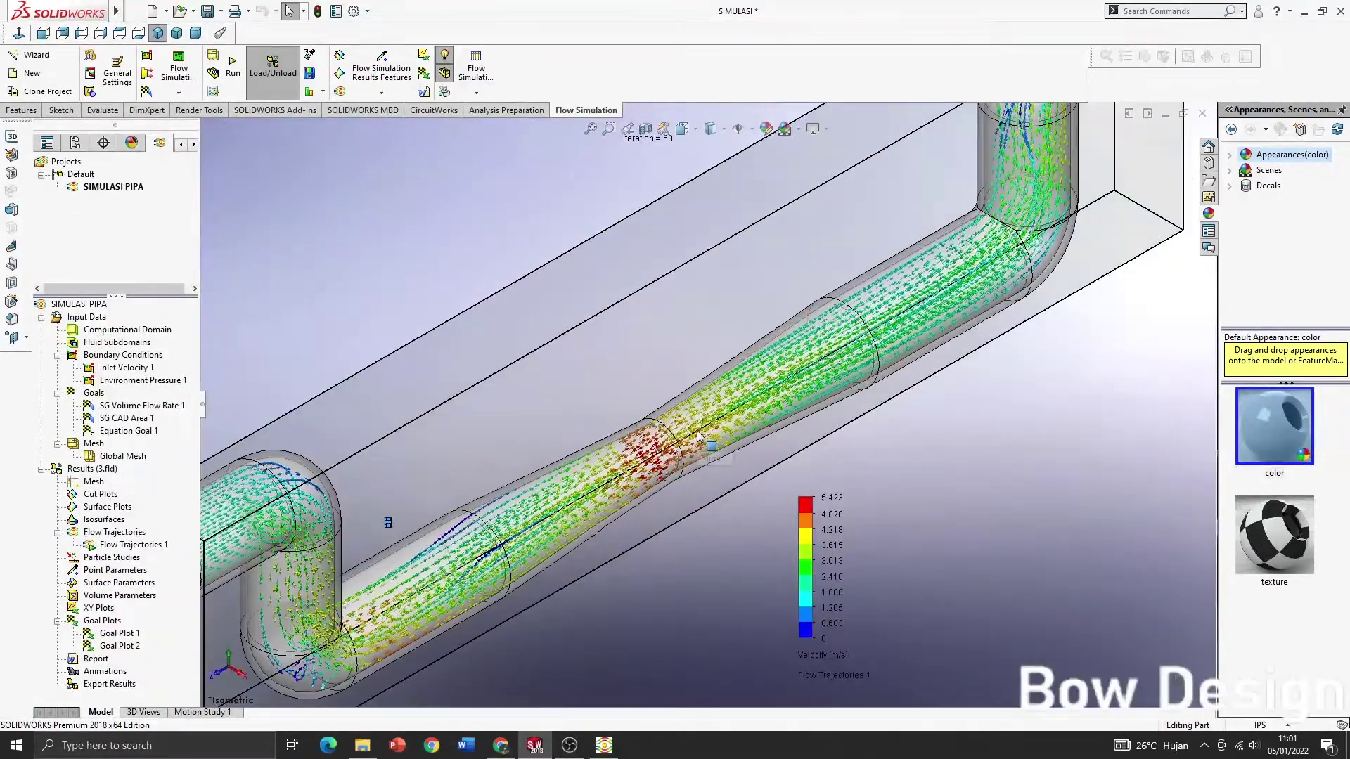
scroll(676, 436, up, 3)
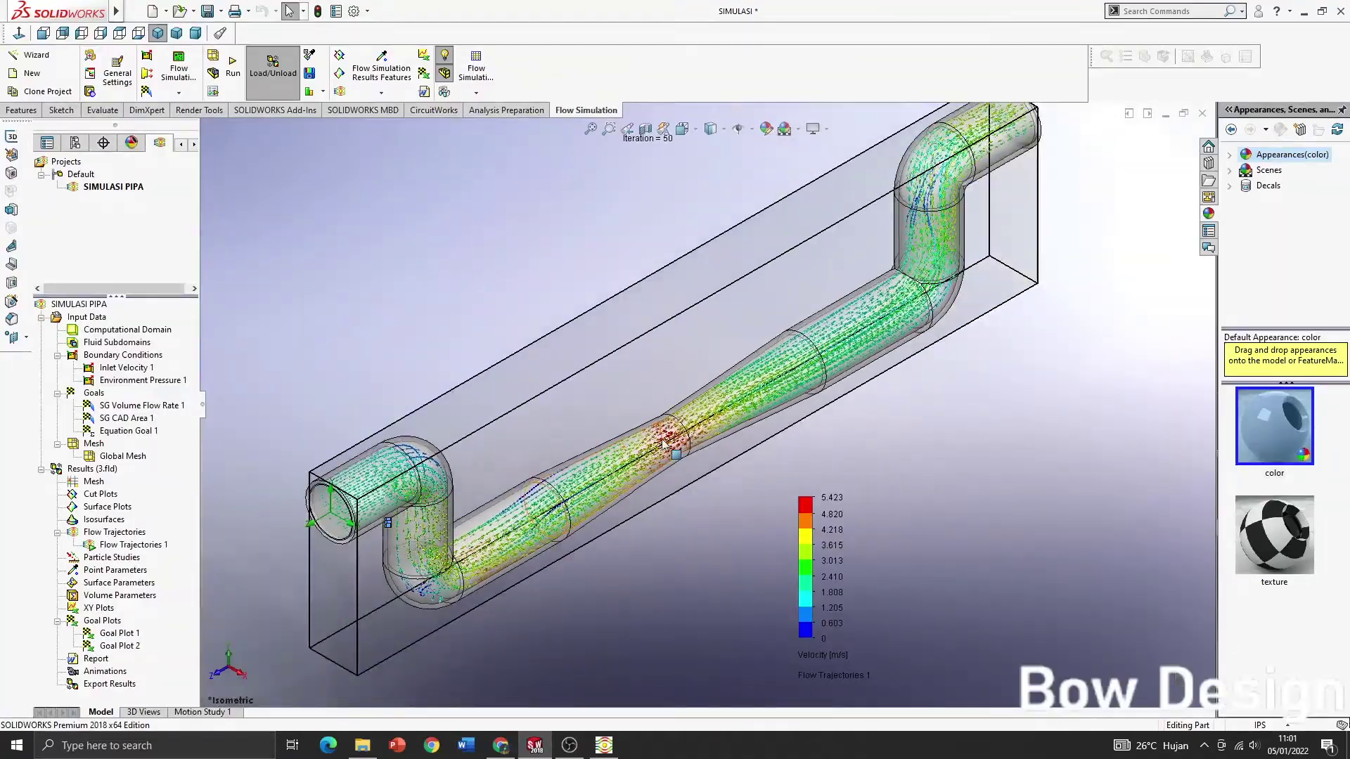
scroll(788, 183, down, 2)
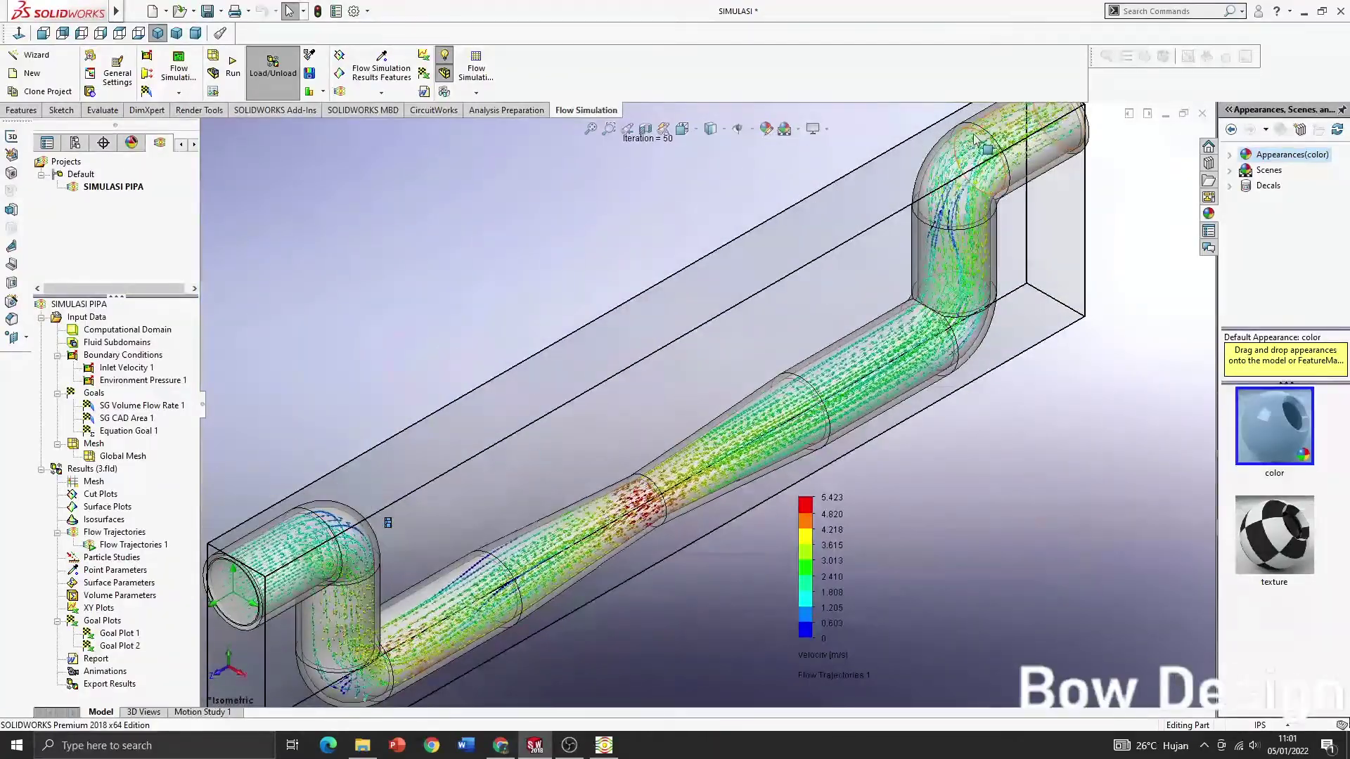